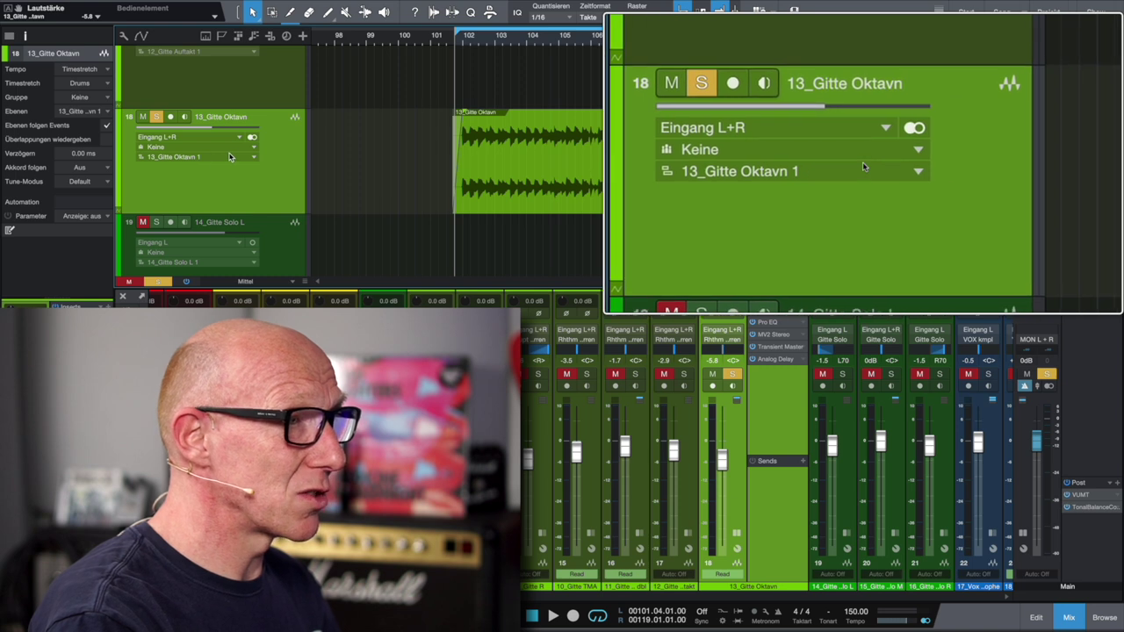
Display the Lautstärke automation envelope on track 13_Gitte Oktavn and set its colour to light cyan.
key("a")
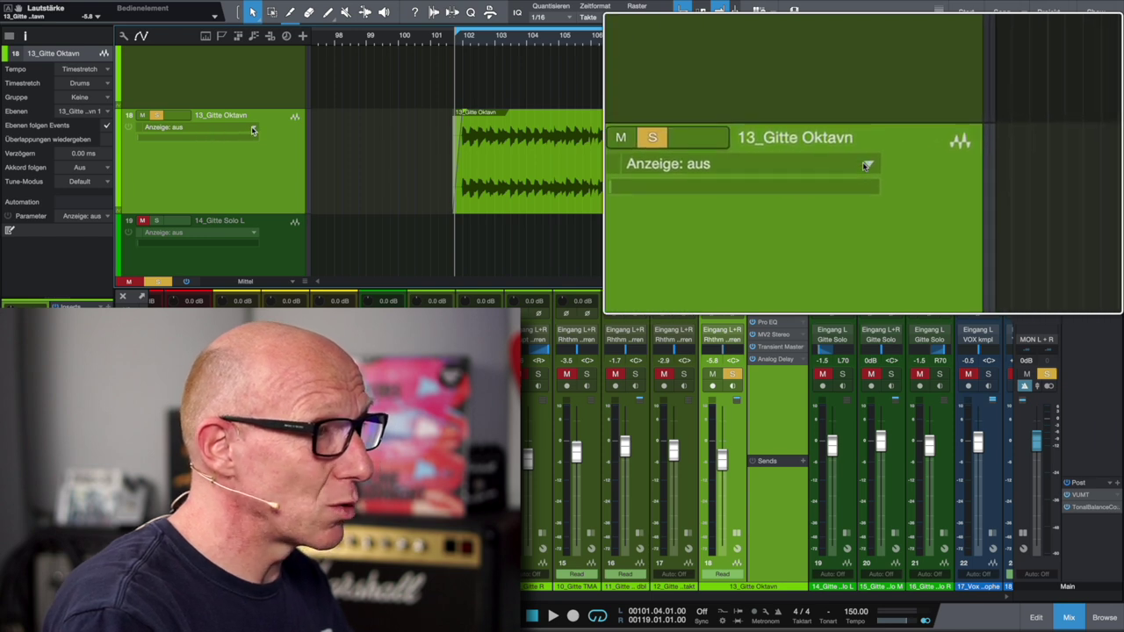
left_click(253, 130)
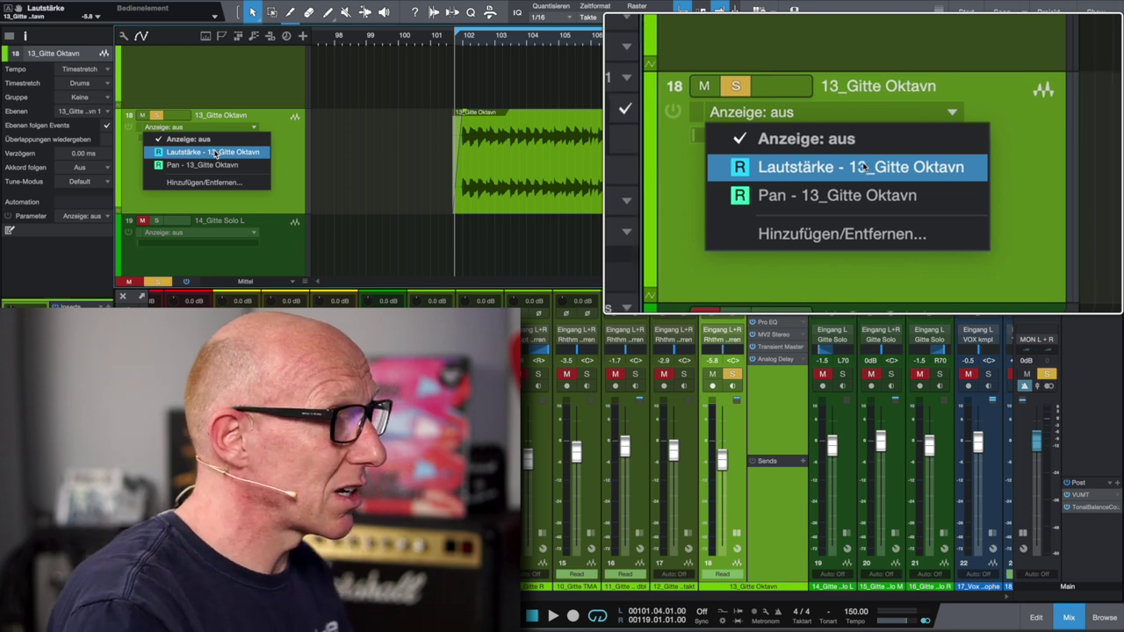
left_click(214, 153)
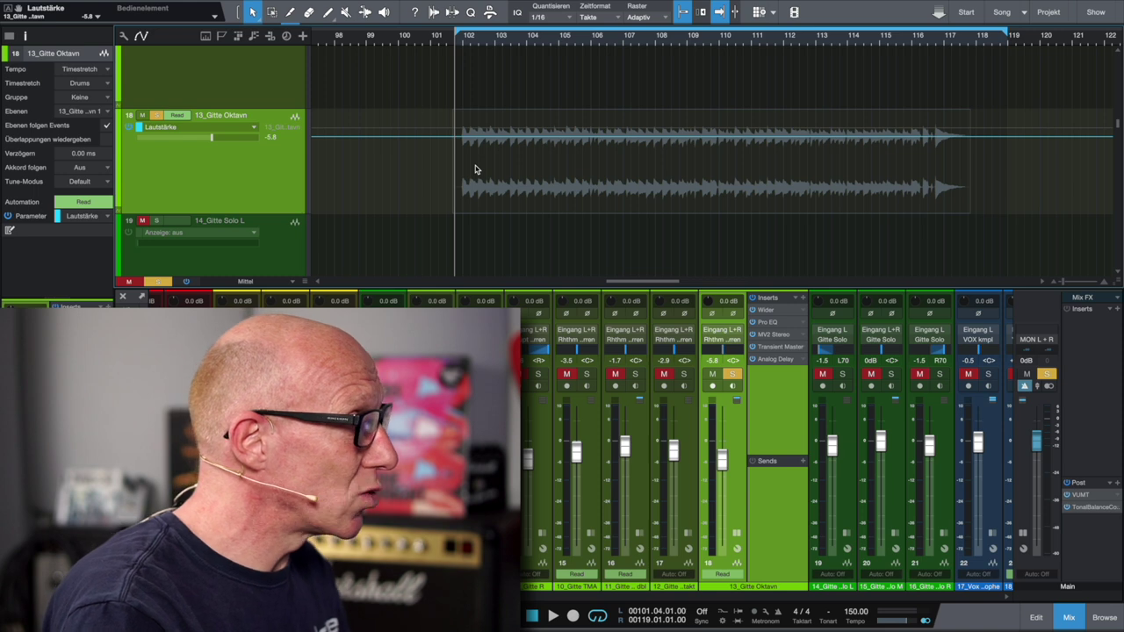
left_click(137, 128)
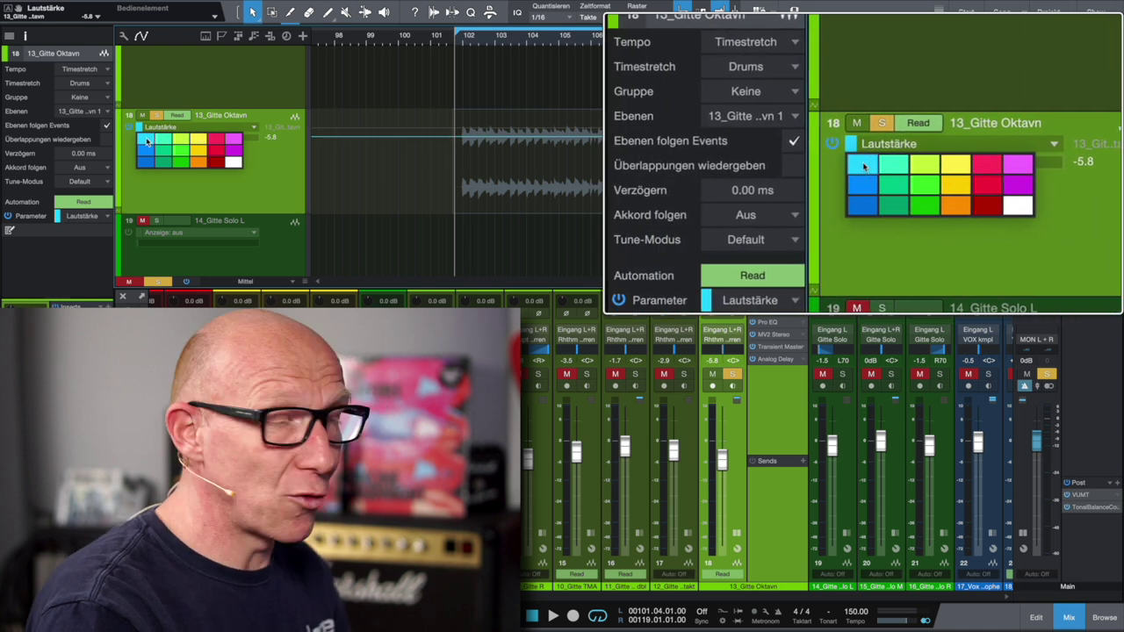
left_click(147, 140)
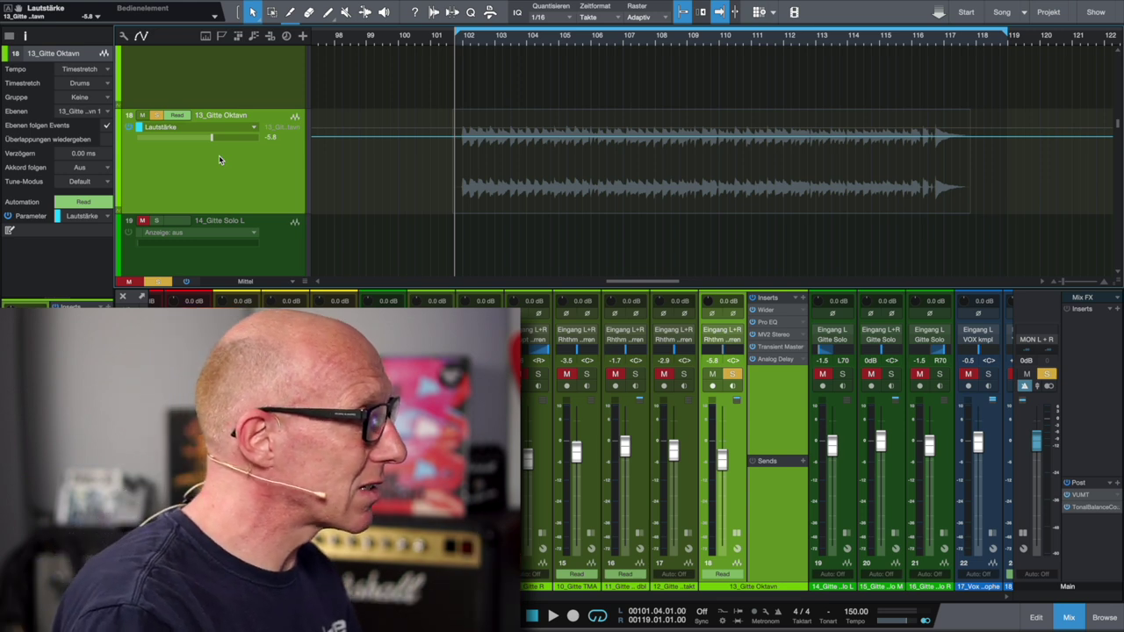
Shape a volume dip to about -26.1 dB between about bars 101.5 and 106 with four automation points.
left_click(446, 138)
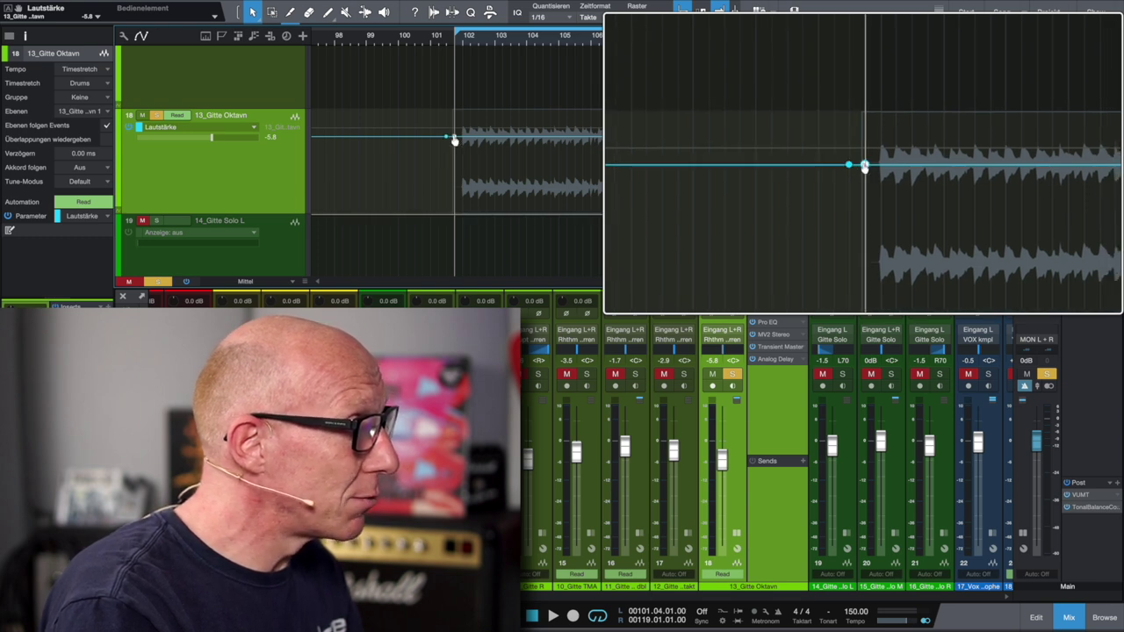
left_click_drag(453, 139, 455, 173)
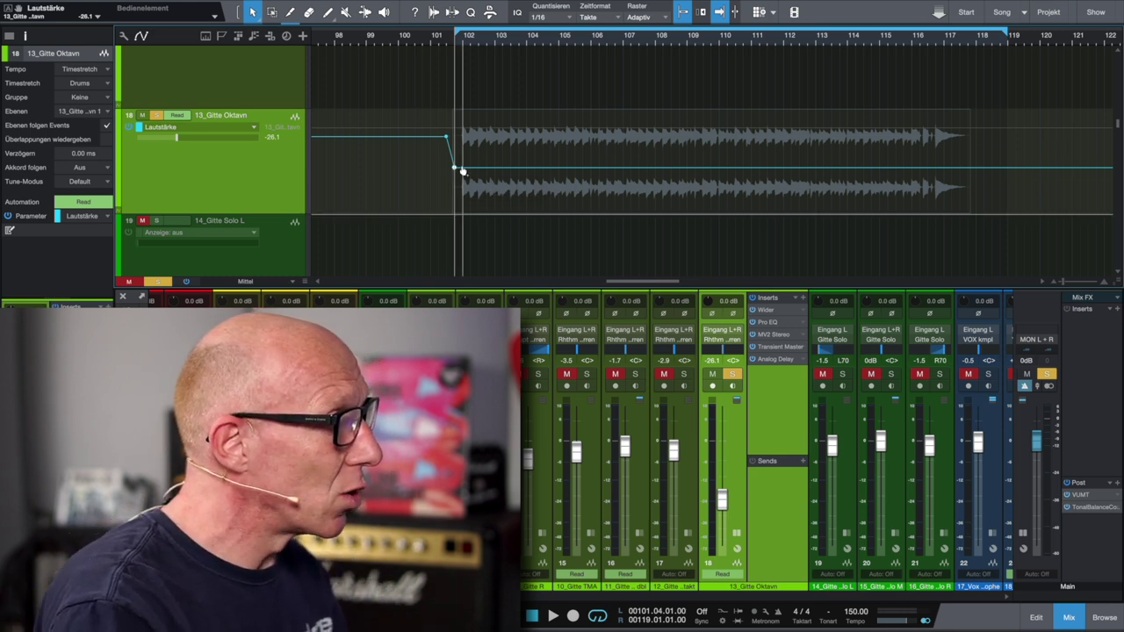
left_click(583, 168)
left_click_drag(592, 170, 593, 137)
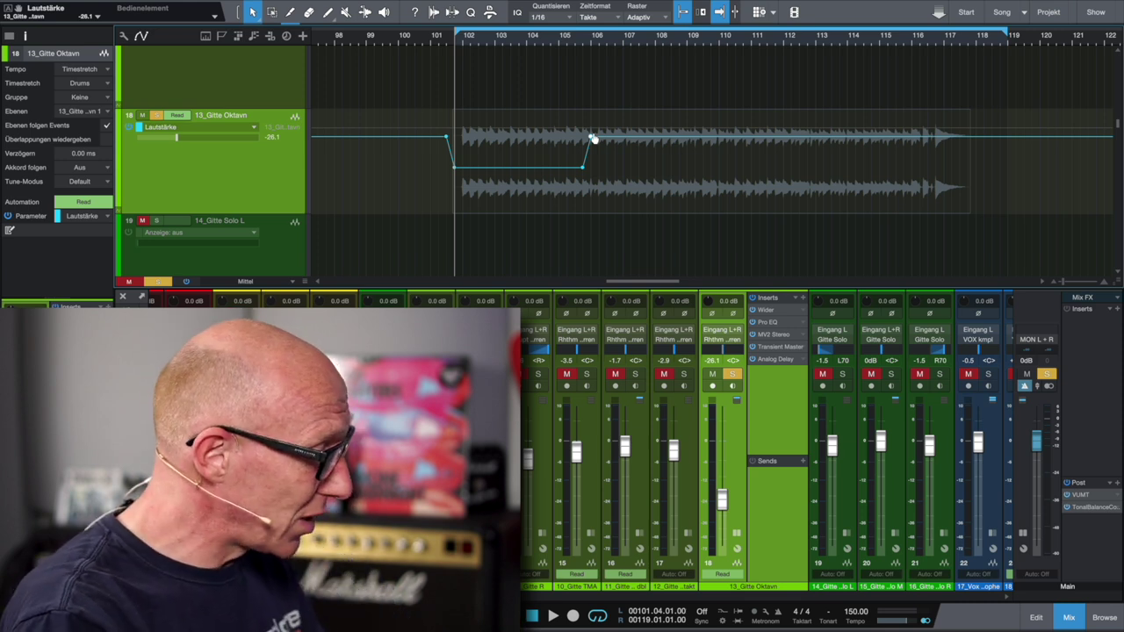
Delete the automation points of the sloped volume dip on 13_Gitte Oktavn.
key("Delete")
key("Delete")
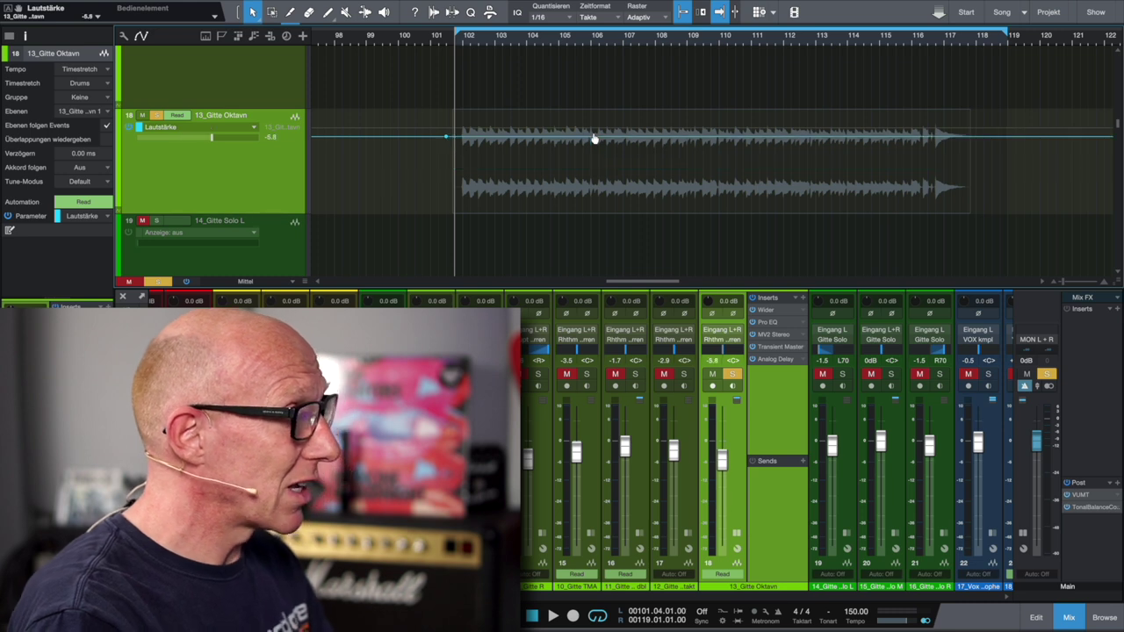
left_click(594, 139)
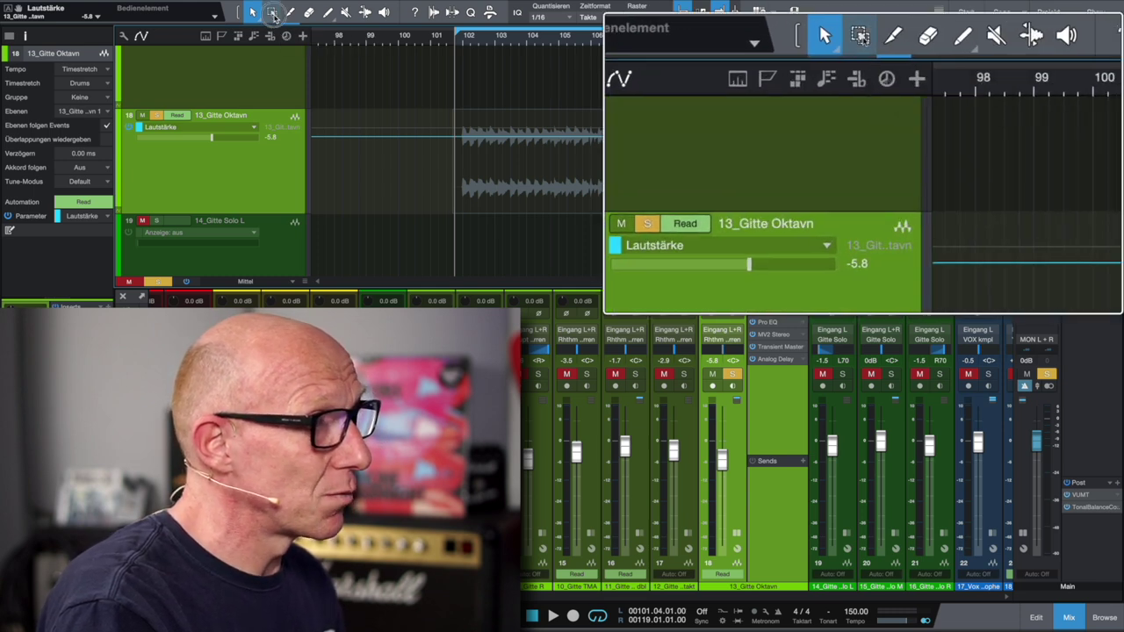
Select the range from about bar 102 to 106 with the Range tool and lower its volume envelope into a rectangular dip.
left_click(273, 14)
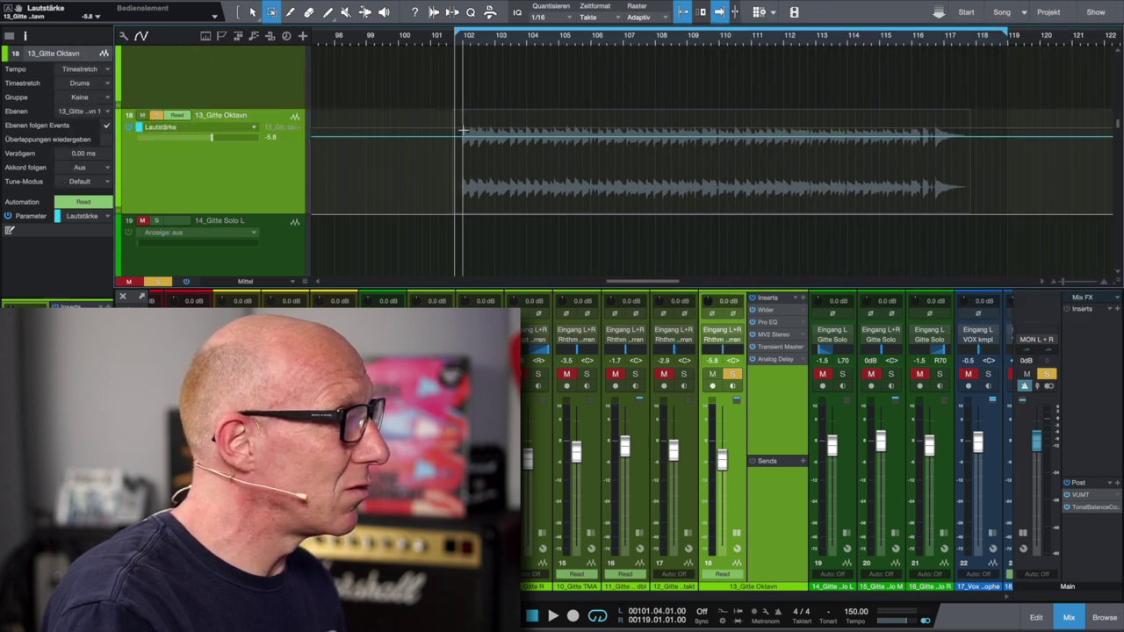
left_click_drag(463, 130, 589, 131)
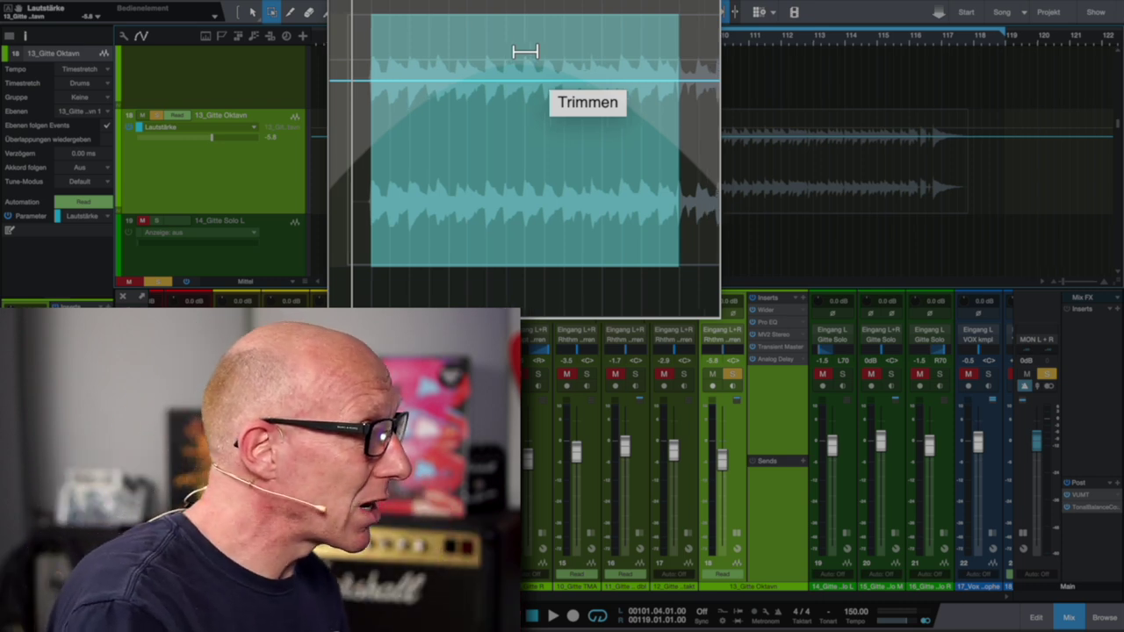
left_click_drag(523, 55, 526, 108)
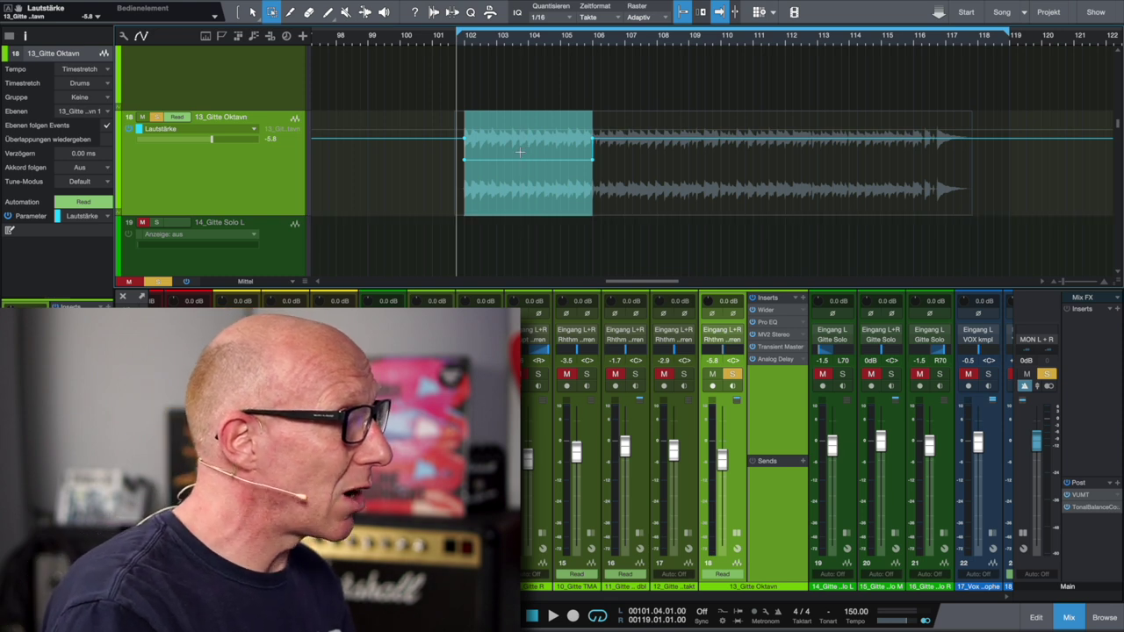
left_click(457, 163)
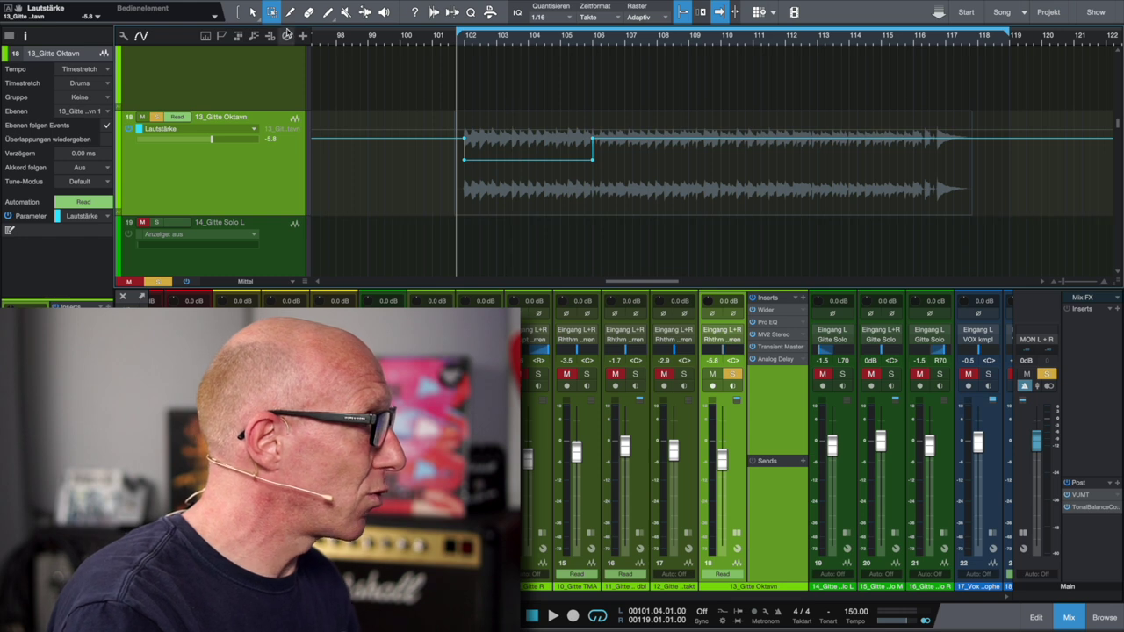
Activate the Arrow tool and lower the volume envelope between about bars 107 and 110 as a second dip.
left_click(254, 15)
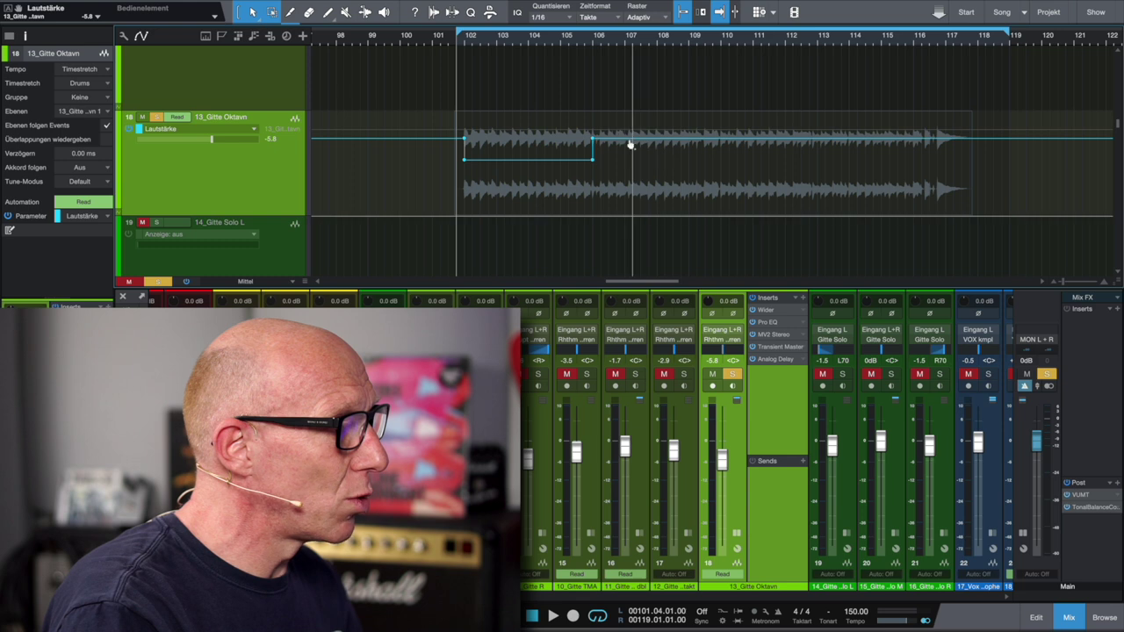
left_click_drag(626, 144, 689, 155)
left_click(593, 183)
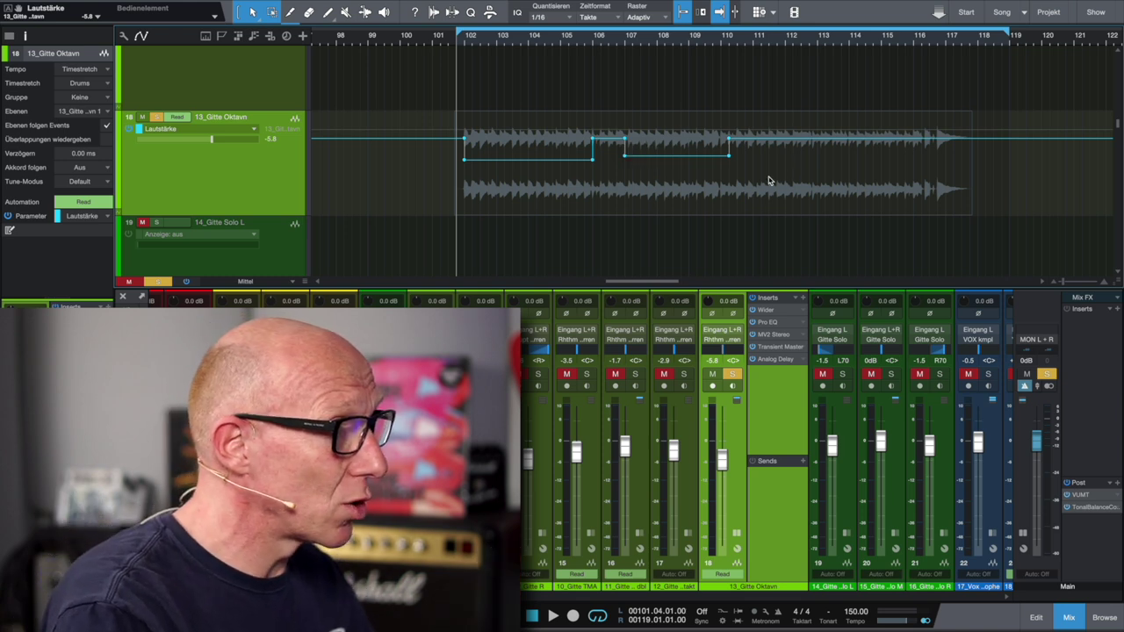
Delete the automation points of both volume dips on 13_Gitte Oktavn.
left_click_drag(765, 195, 610, 155)
key("Delete")
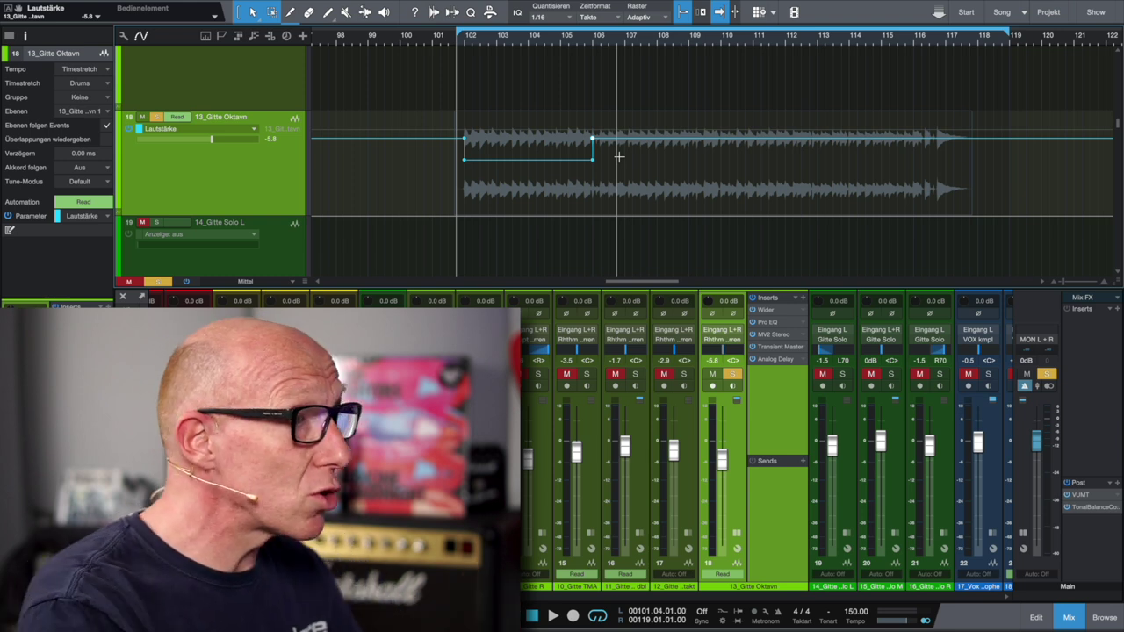
left_click_drag(637, 190, 419, 155)
left_click(457, 155)
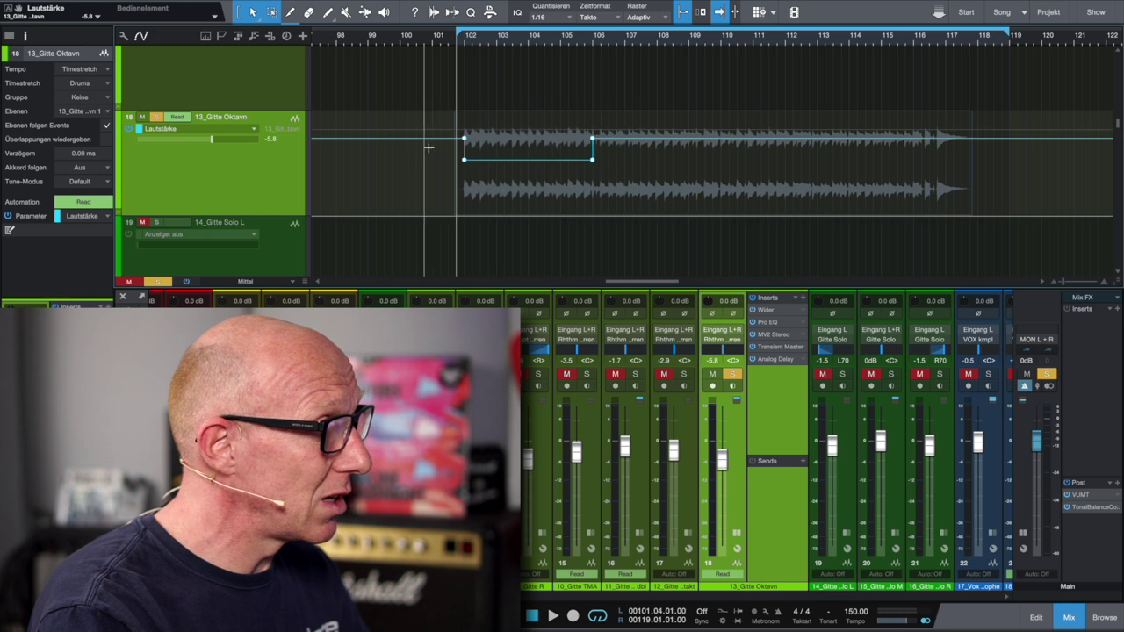
left_click(527, 168)
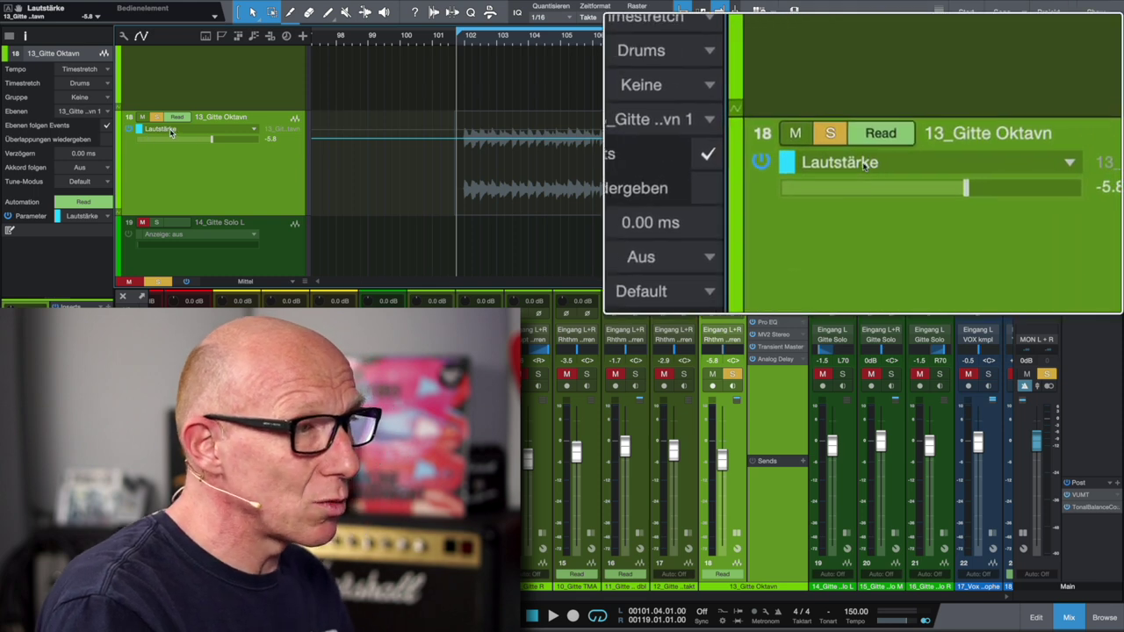
Bypass the volume automation and lower the envelope range between about bars 102.3 and 105 into a dip.
left_click(129, 130)
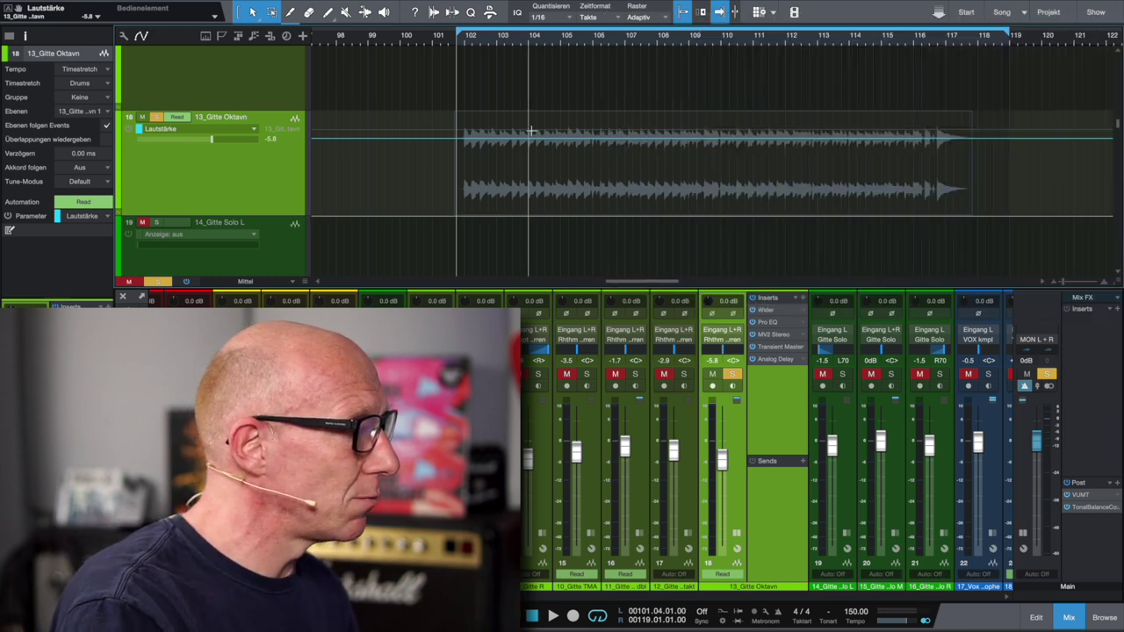
left_click_drag(480, 132, 519, 162)
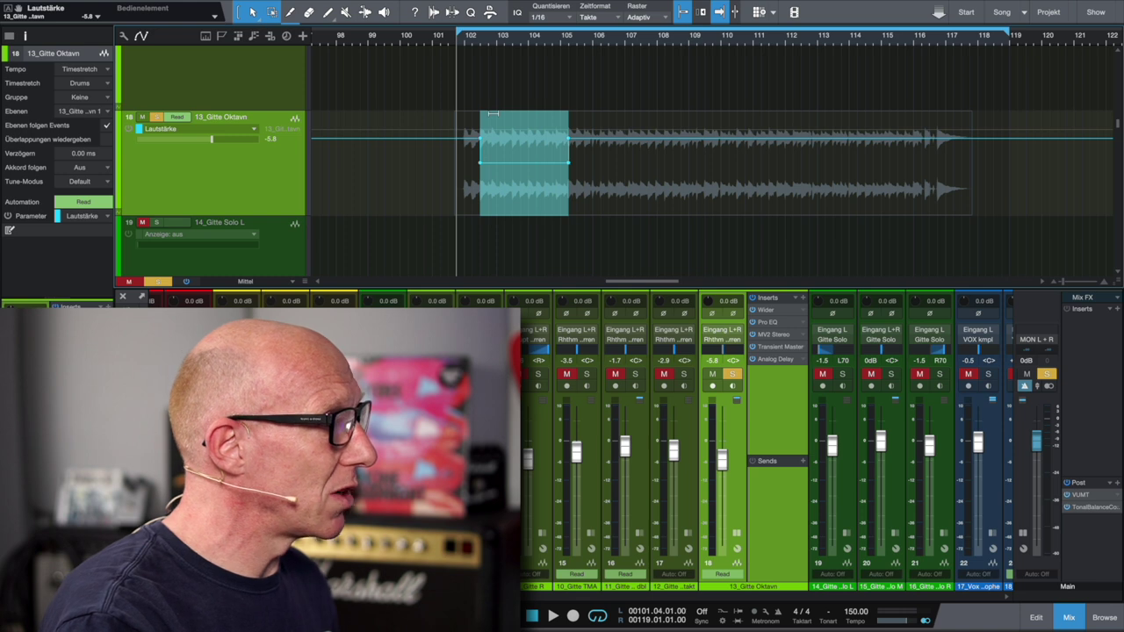
left_click(288, 148)
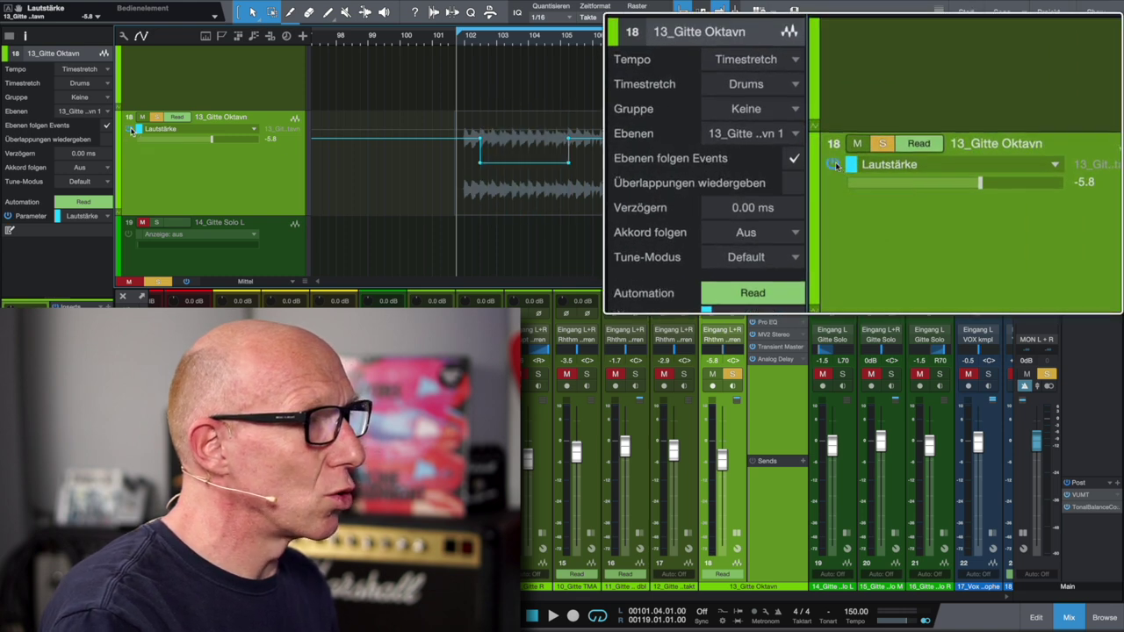
Display the Pan automation, draw a wavy Freihand curve from about bar 102 to 118, and play it back briefly.
left_click(253, 131)
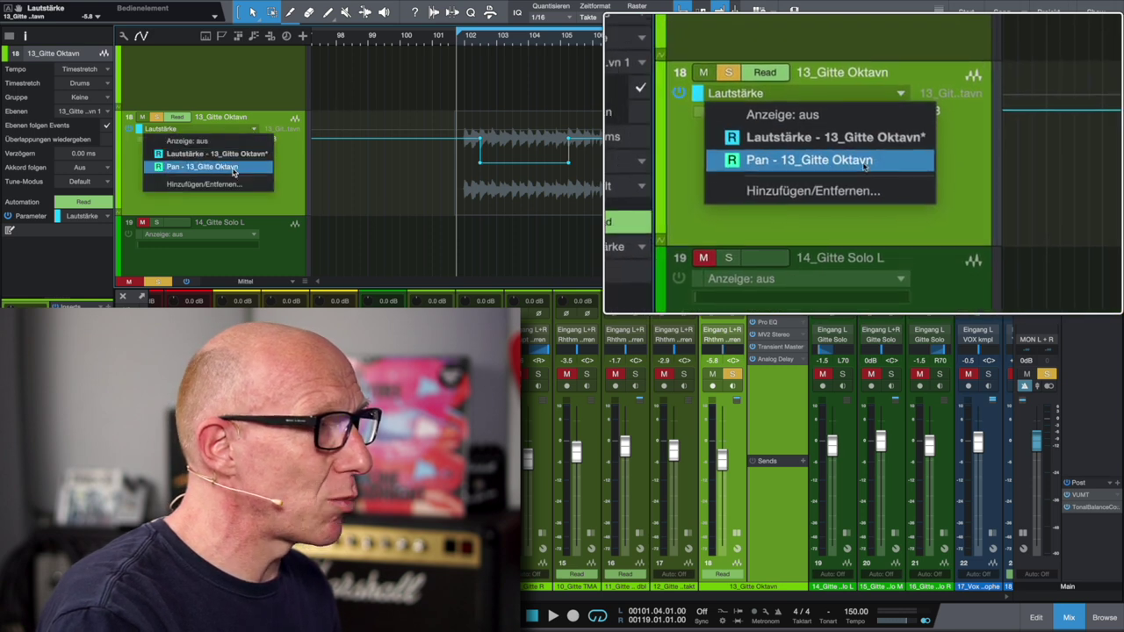
left_click(234, 170)
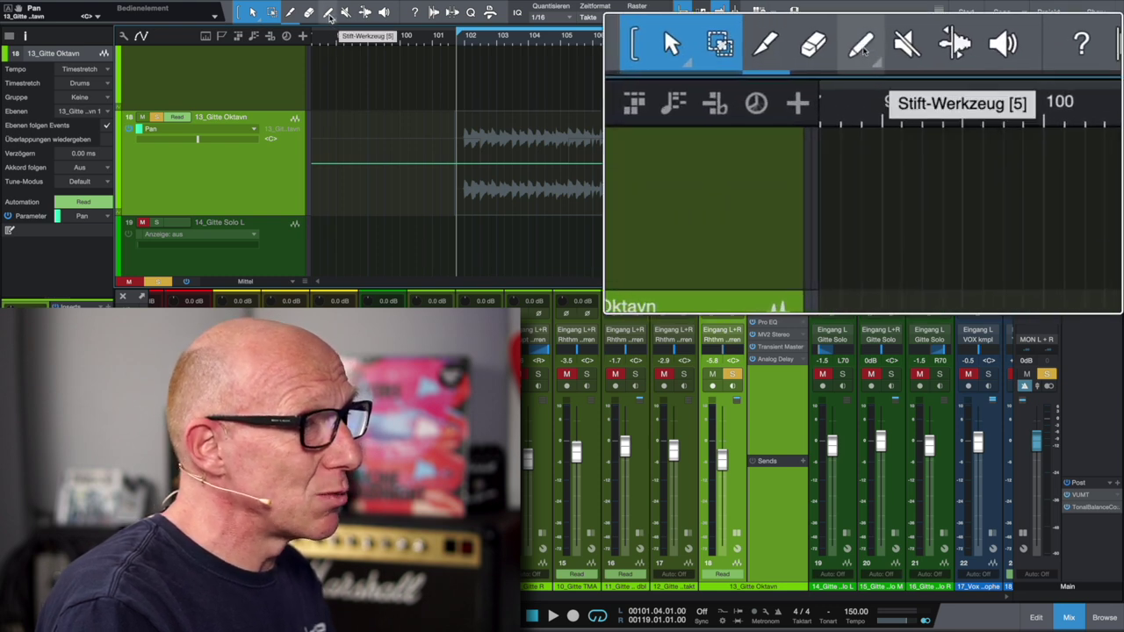
left_click(330, 17)
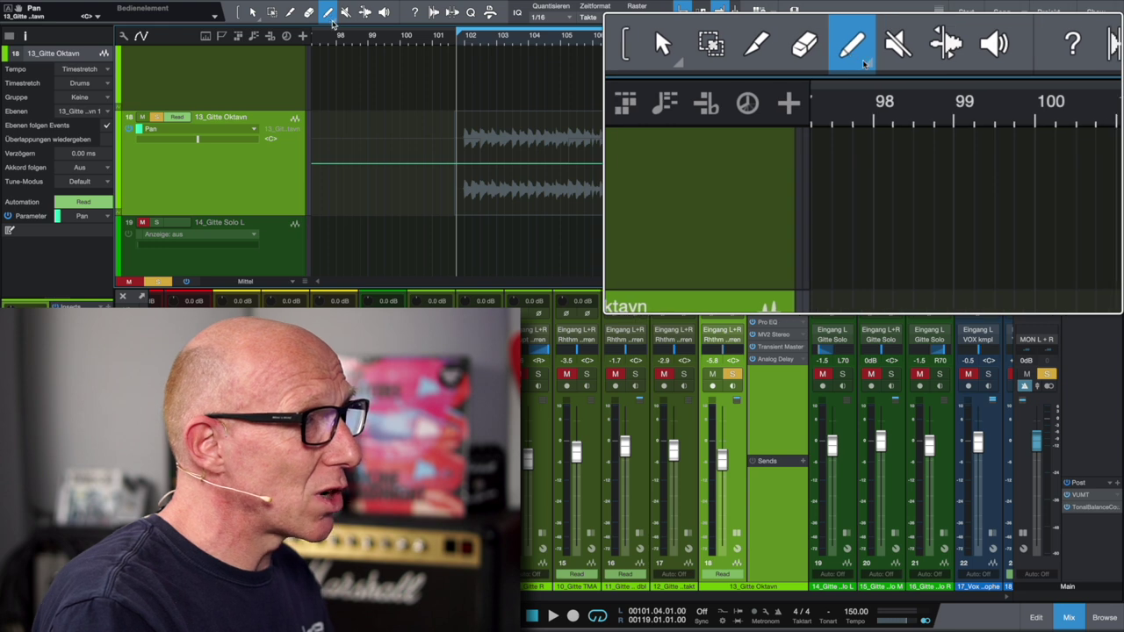
left_click(334, 21)
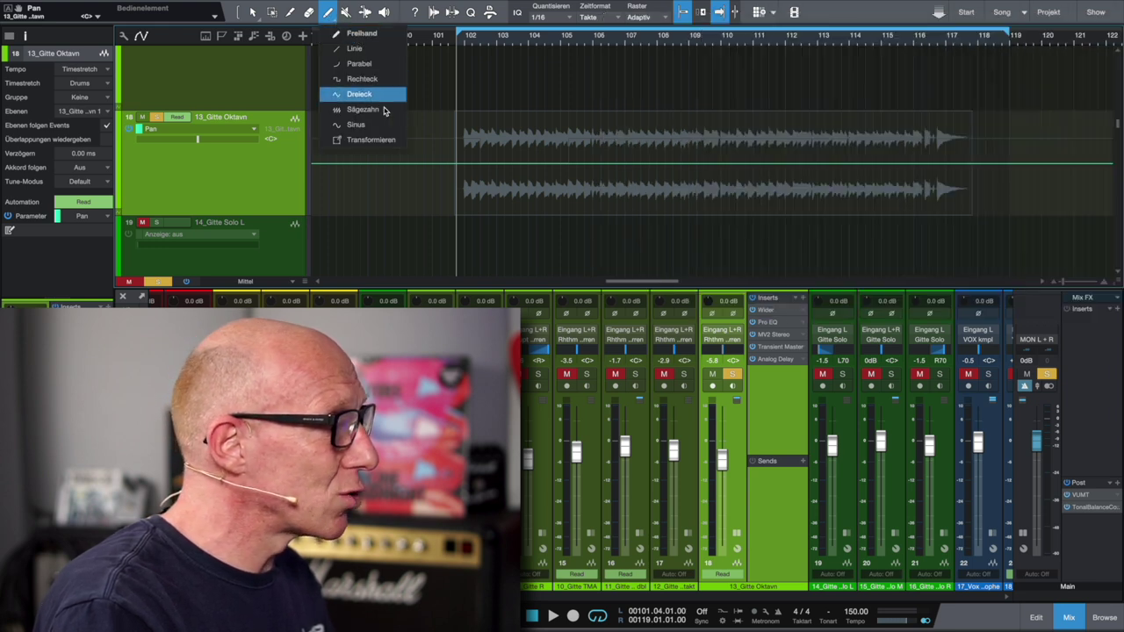
left_click(359, 35)
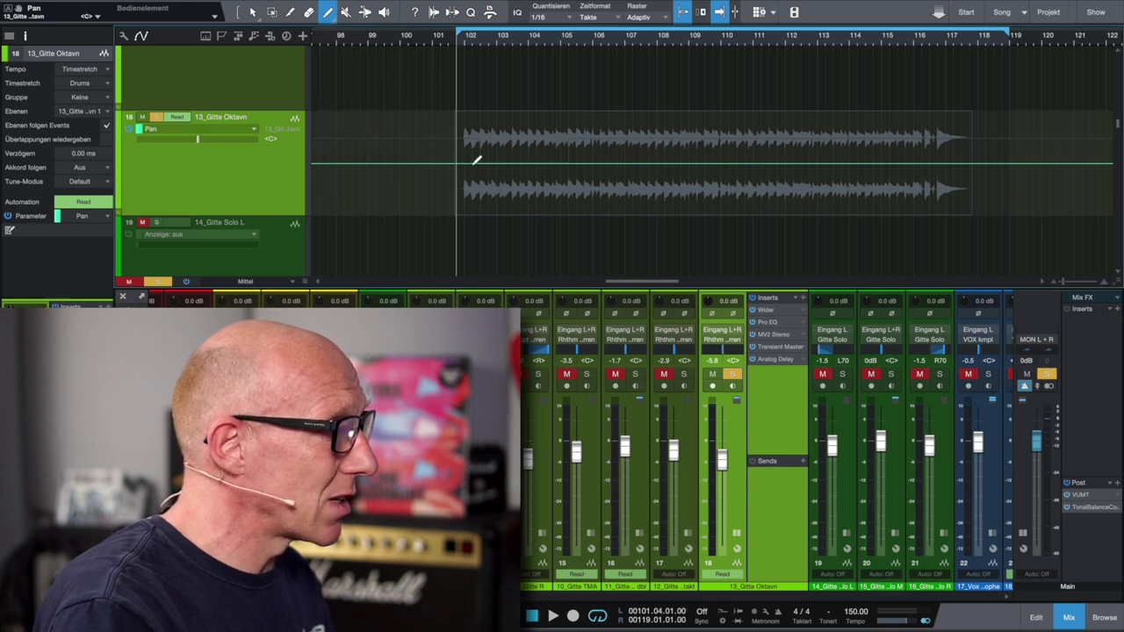
mouse_move(475, 161)
left_mouse_down()
mouse_move(508, 209)
mouse_move(612, 156)
mouse_move(652, 187)
mouse_move(719, 122)
mouse_move(758, 203)
mouse_move(789, 220)
mouse_move(824, 166)
left_mouse_up()
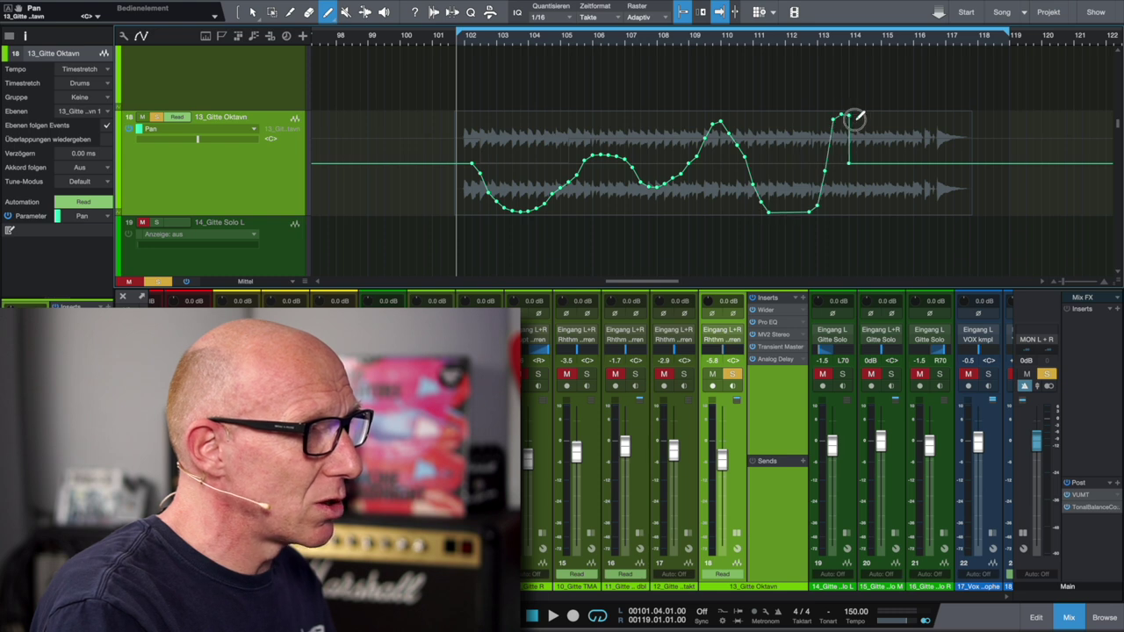
left_click_drag(977, 166, 980, 164)
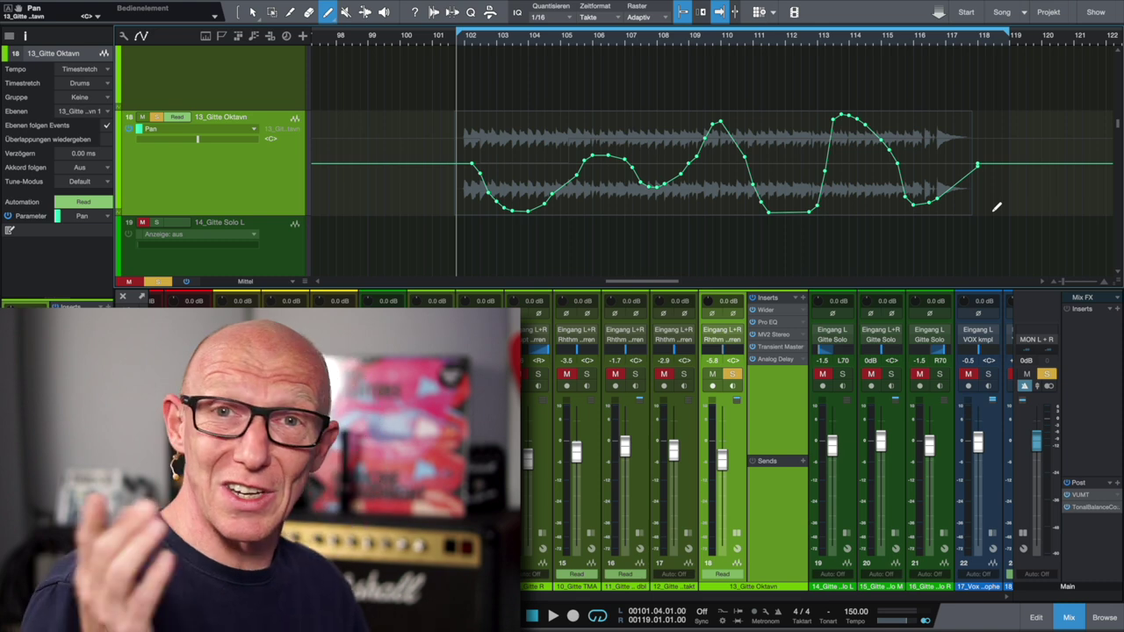
key("space")
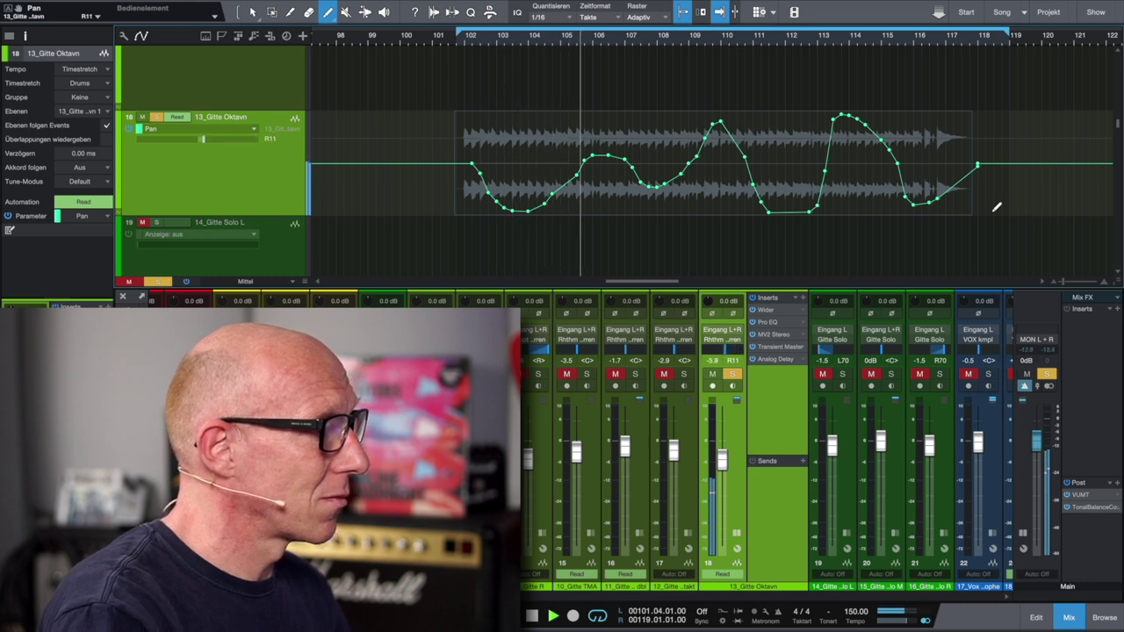
key("space")
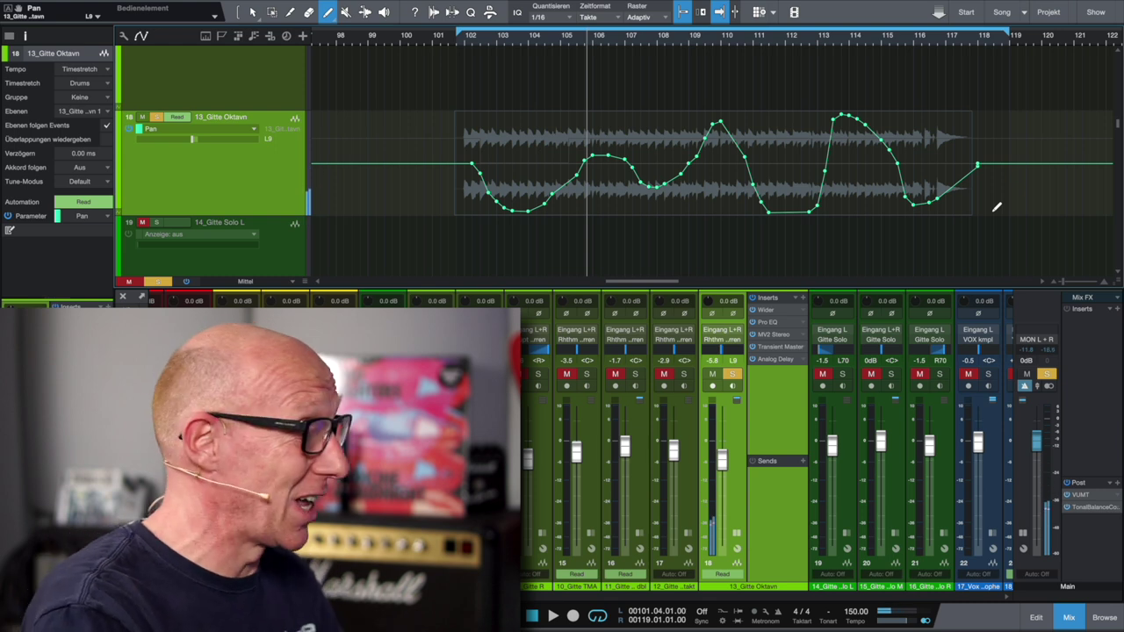
Display the Lautstärke automation again and remove the volume dip between about bars 102.3 and 105.
left_click(255, 131)
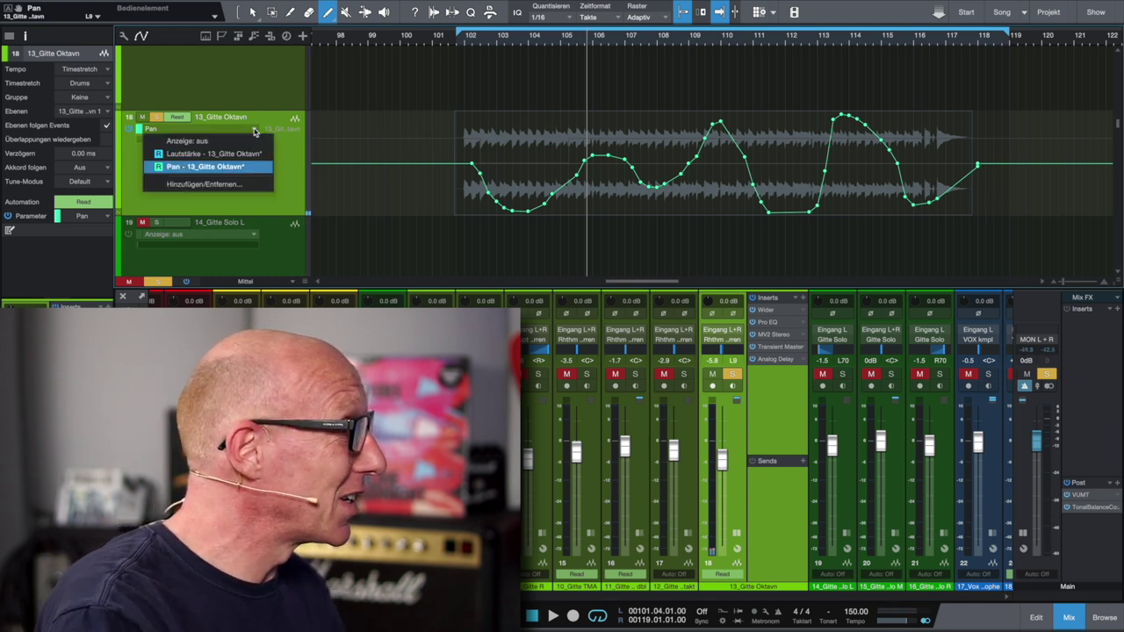
left_click(211, 150)
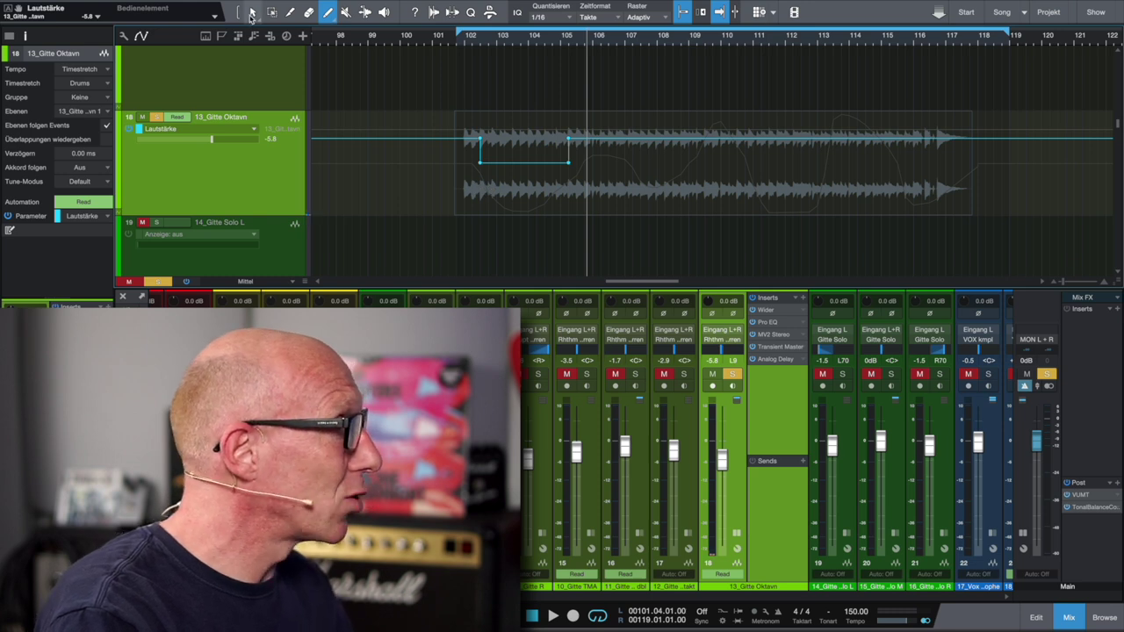
left_click(252, 13)
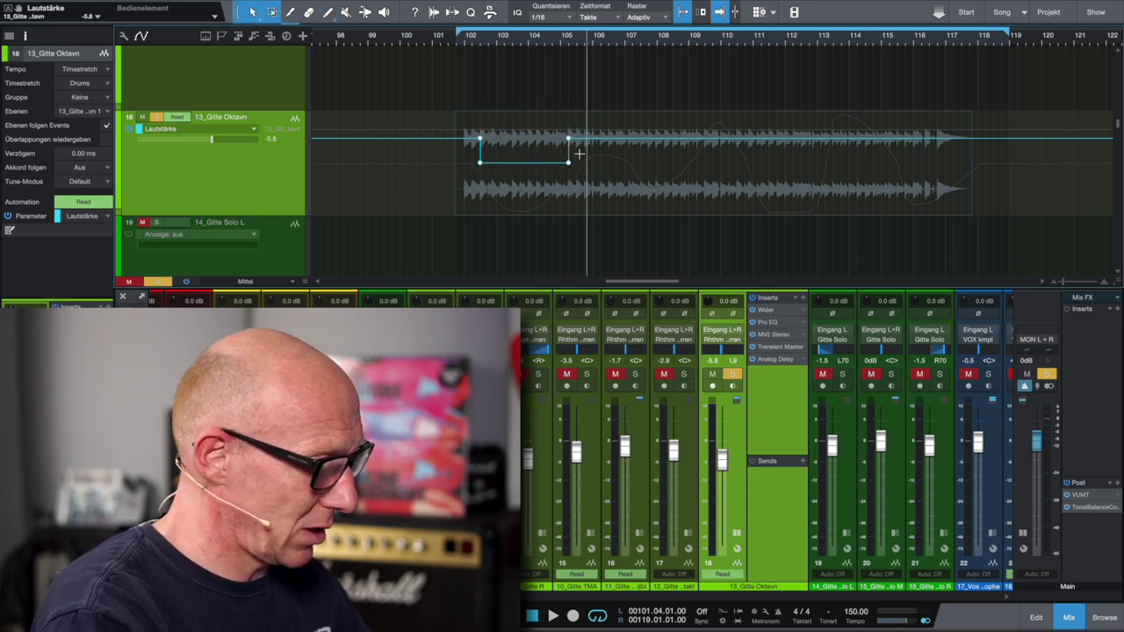
key("ctrl+z")
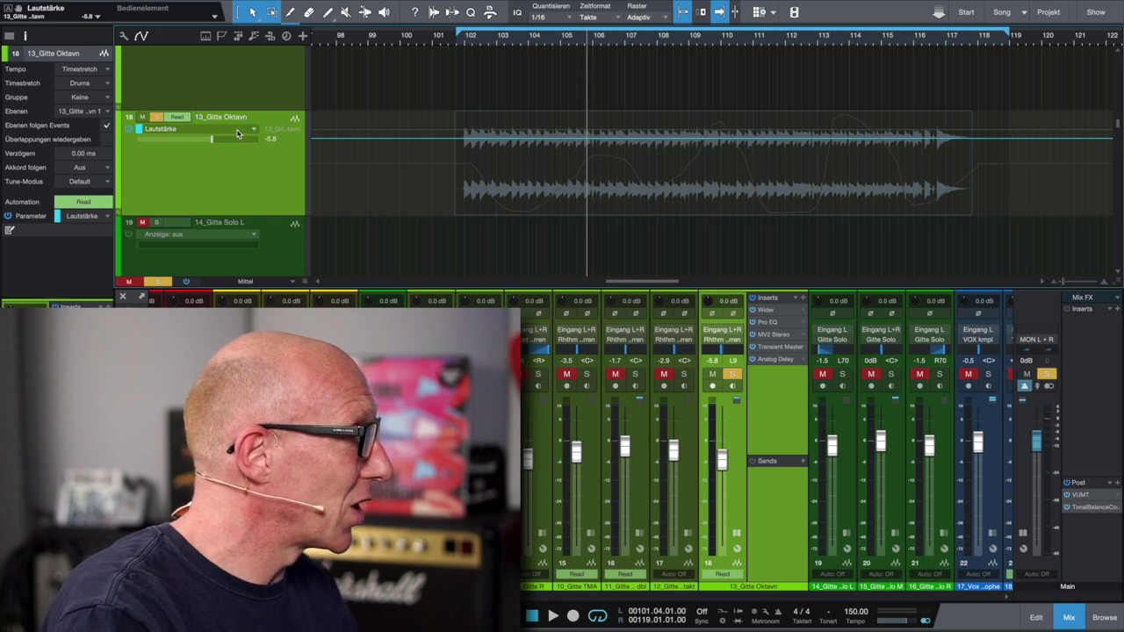
Display the Pan automation of 13_Gitte Oktavn and delete all its points between about bars 102 and 118.
left_click(236, 133)
left_click(230, 165)
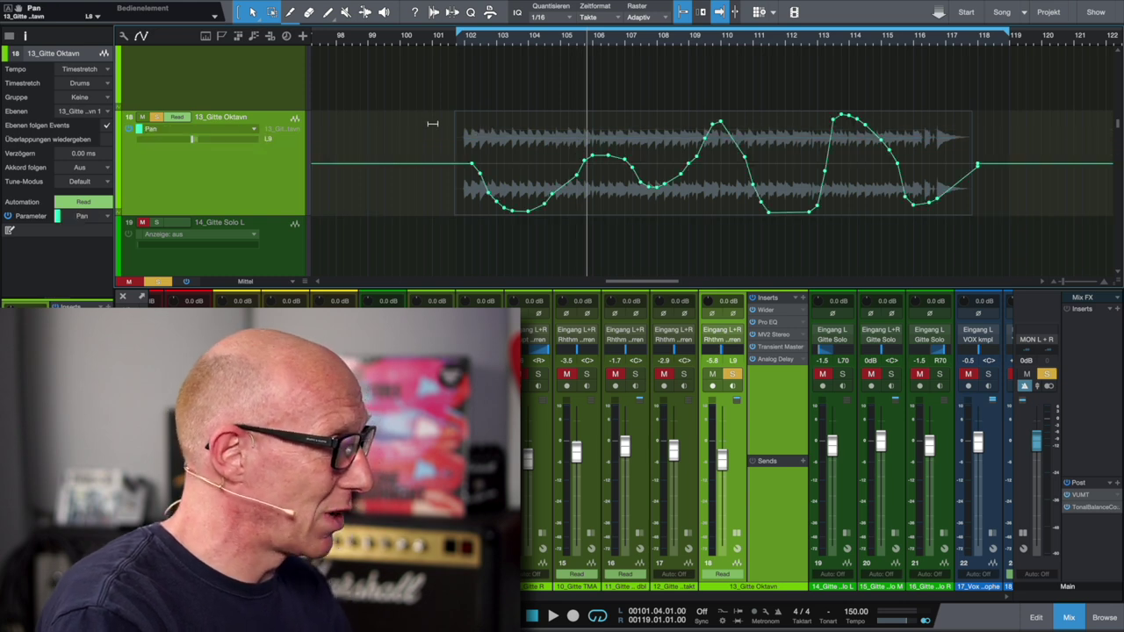
key("space")
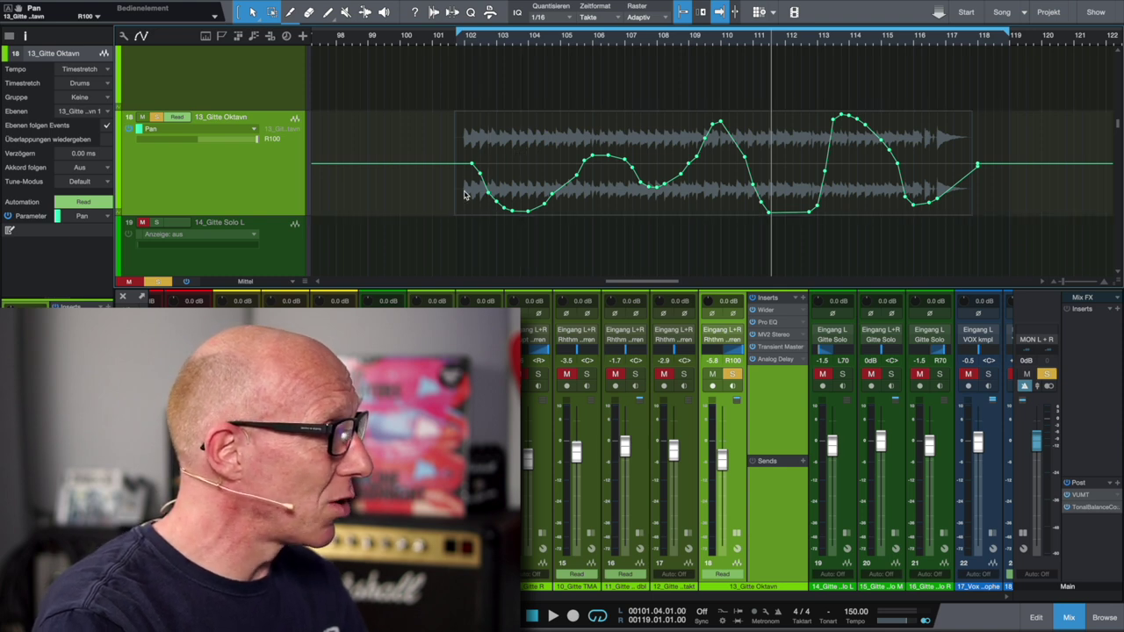
left_click_drag(452, 204, 979, 193)
key("Delete")
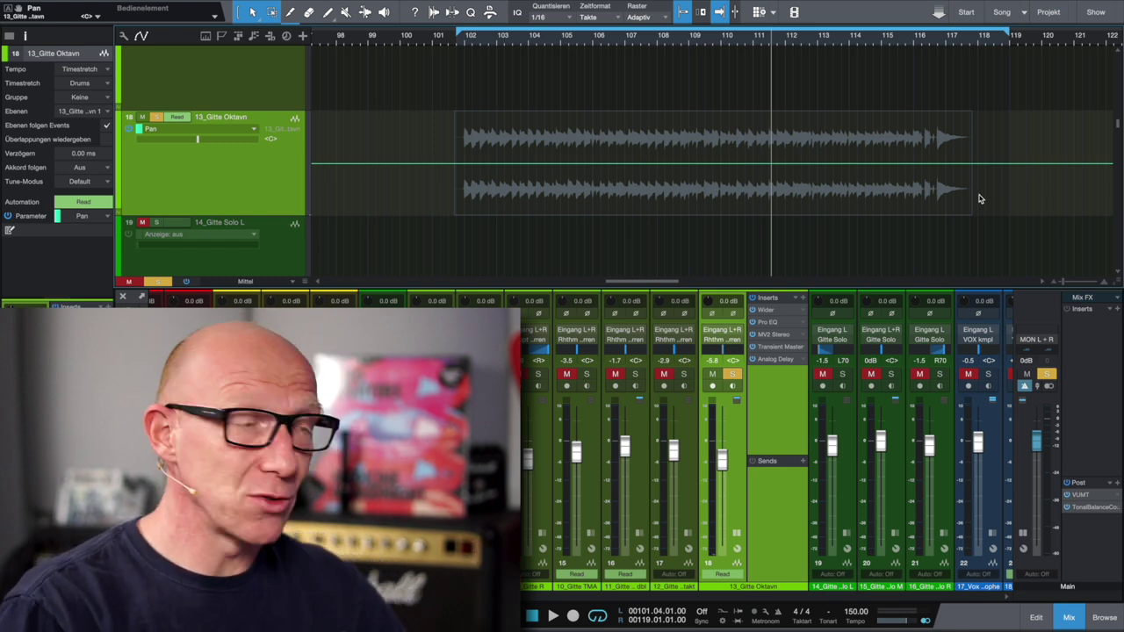
Enable the LC band in the Pro EQ insert of 13_Gitte Oktavn and create an automation envelope for LC-Frequency.
left_click(774, 323)
left_click_drag(781, 121, 824, 129)
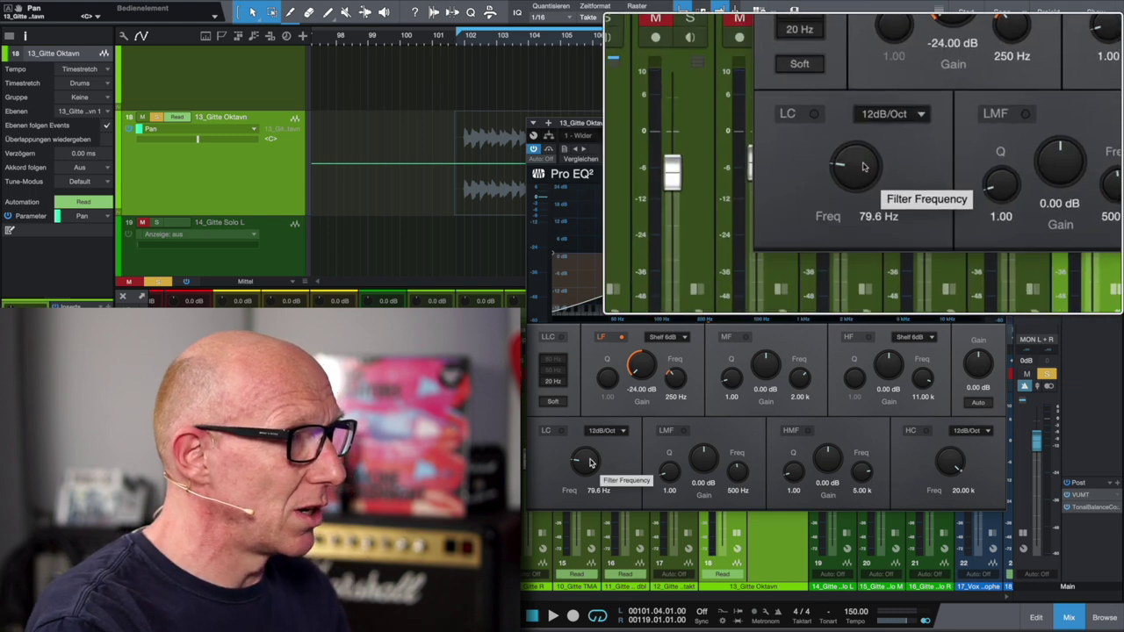
left_click(562, 432)
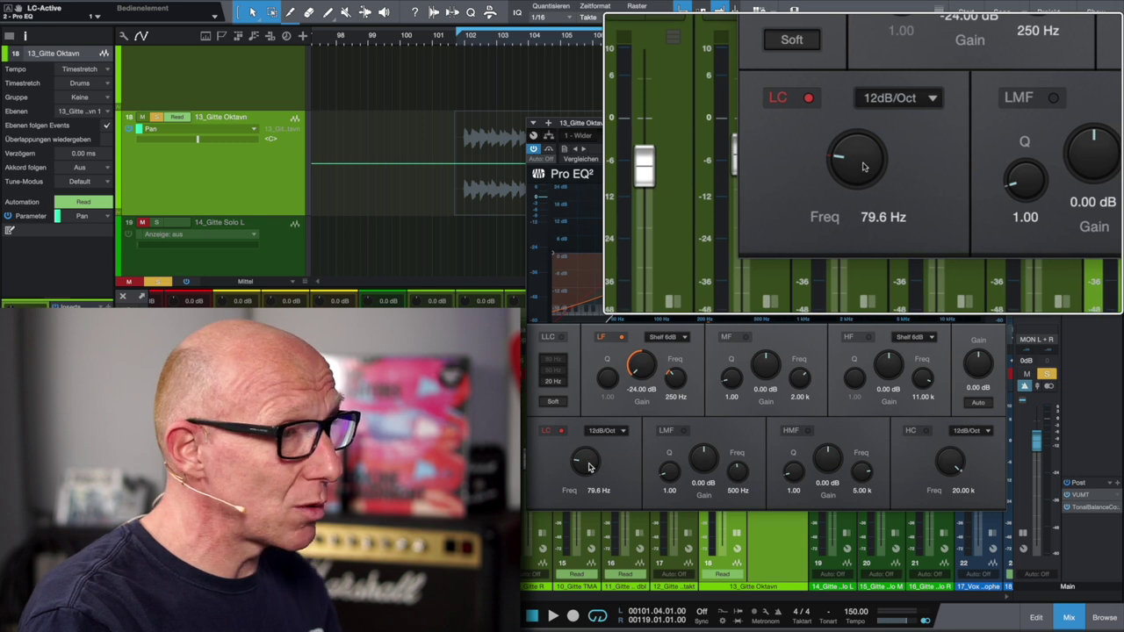
right_click(581, 464)
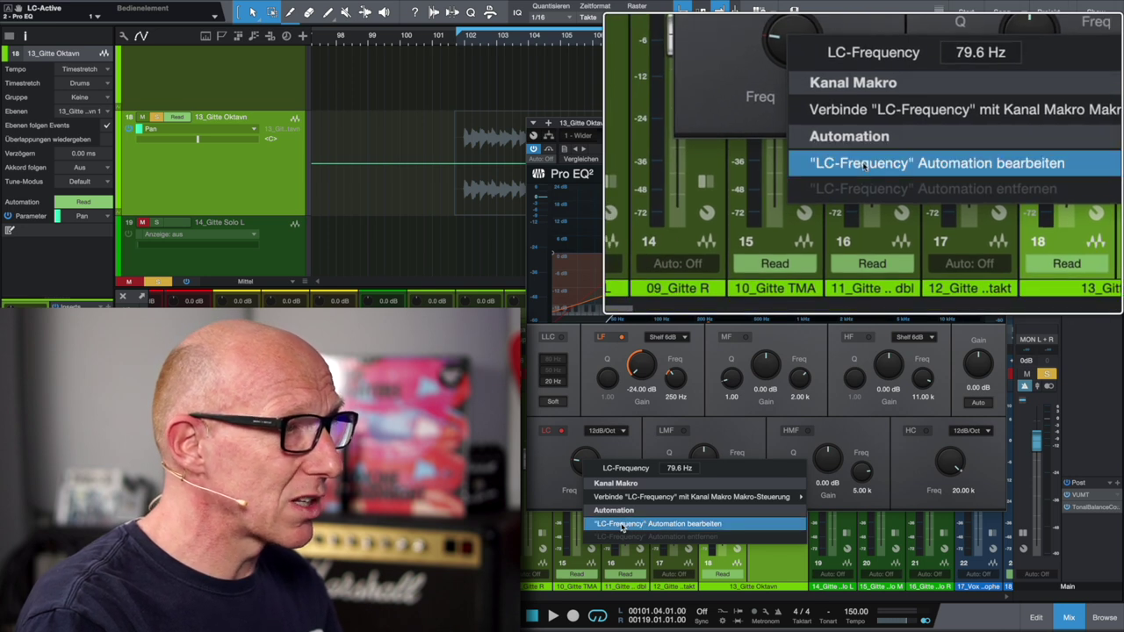
left_click(622, 525)
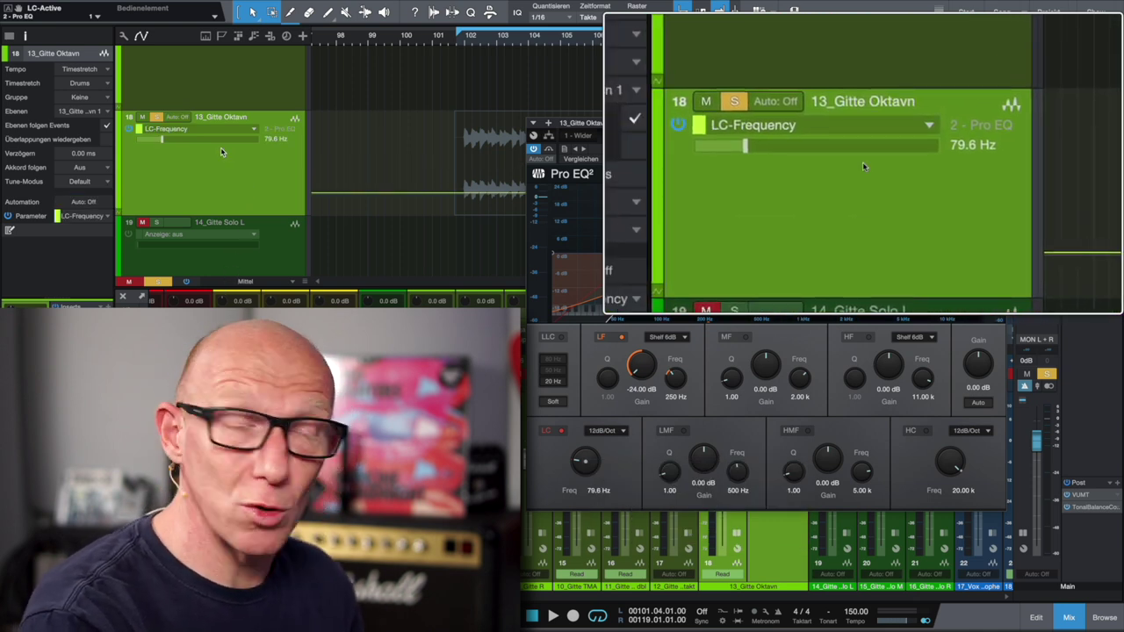
View the track's list of automation parameters and close the Pro EQ window.
left_click(224, 130)
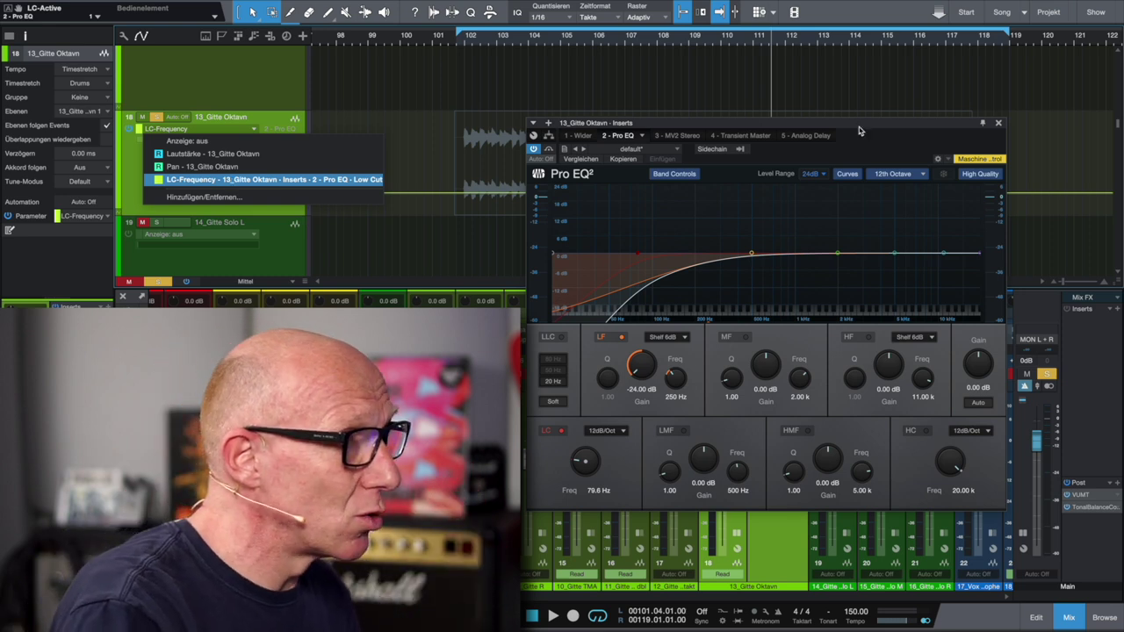
left_click(999, 127)
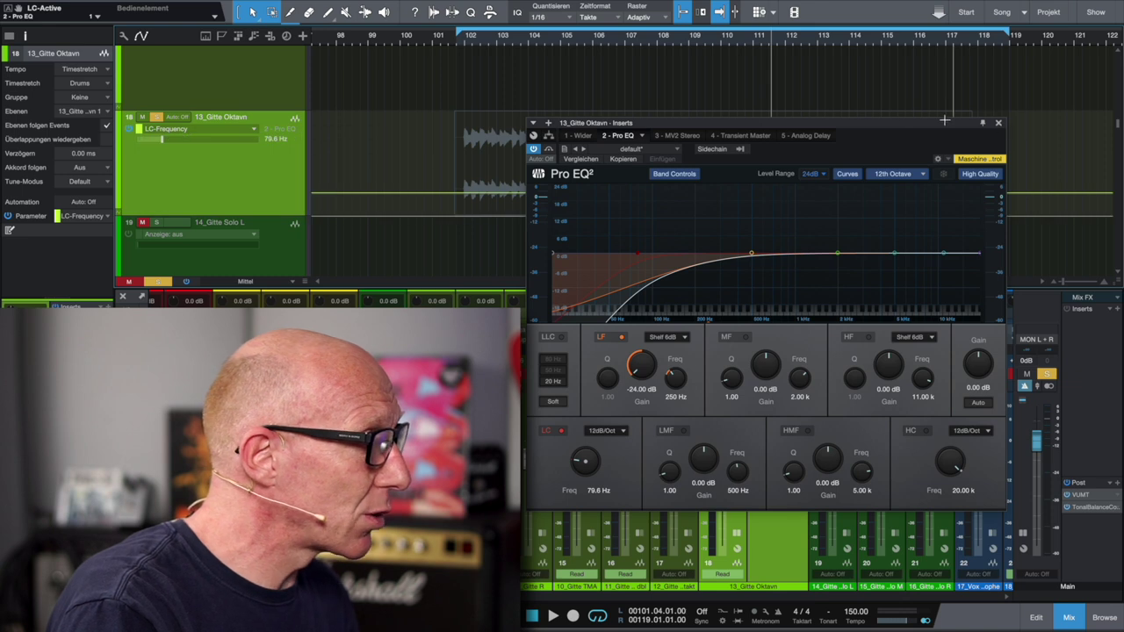
left_click(998, 123)
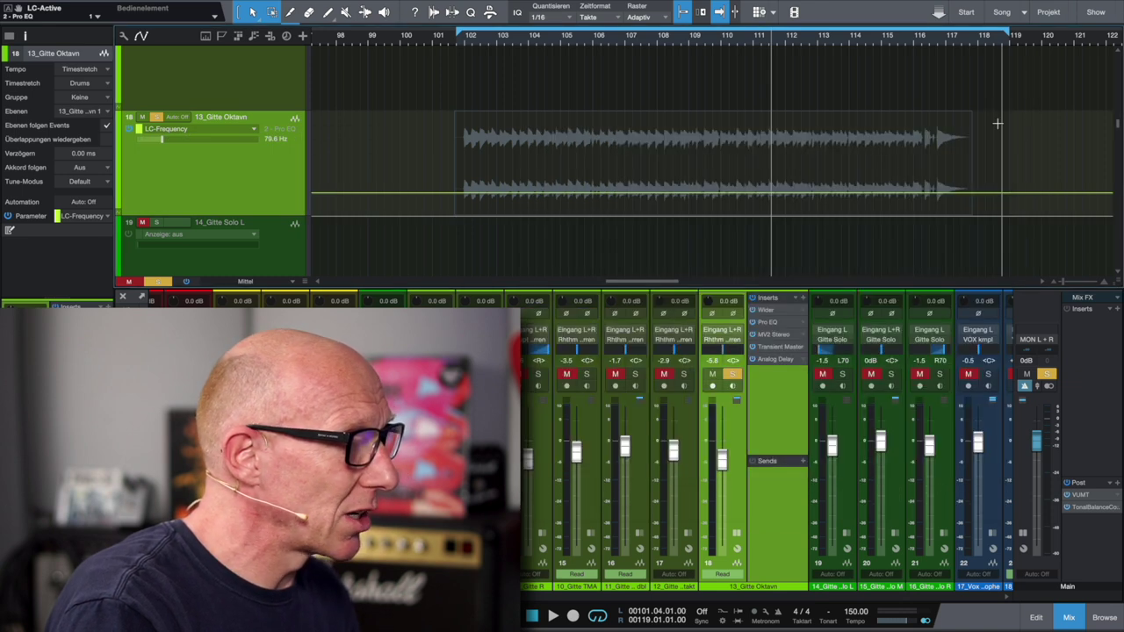
Add LC-Frequency points near bars 101.4 and 105.4, try raising the line between them, and undo that change.
left_click(456, 192)
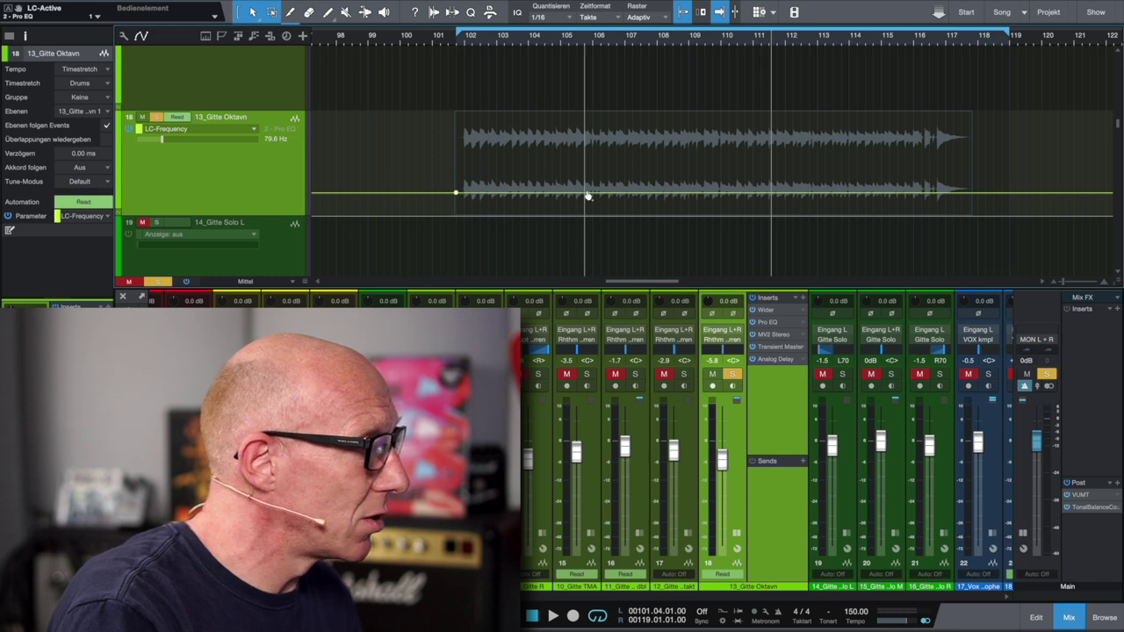
left_click_drag(502, 192, 502, 186)
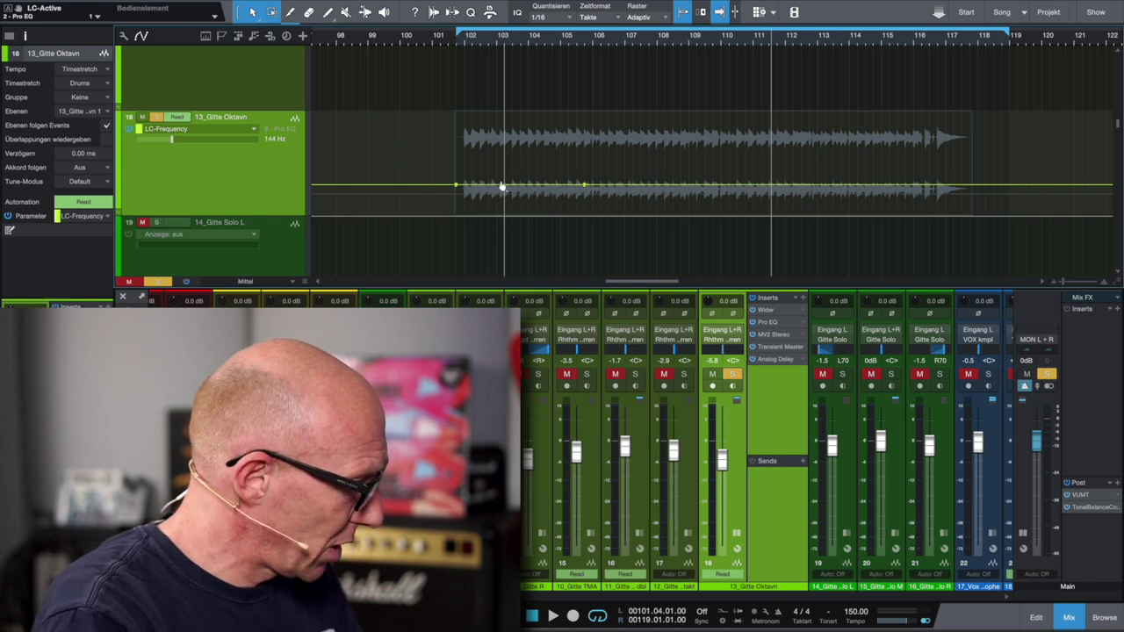
key("ctrl+z")
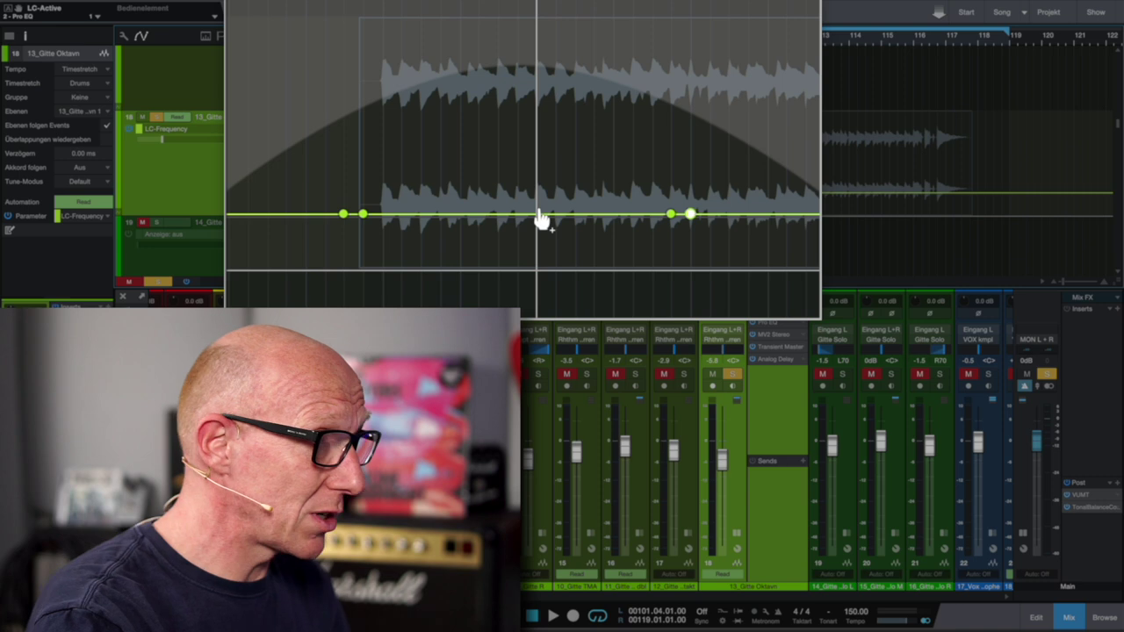
Raise the LC-Frequency segment between about bars 101.4 and 105.4 to about 1.92 kHz.
left_click(536, 214)
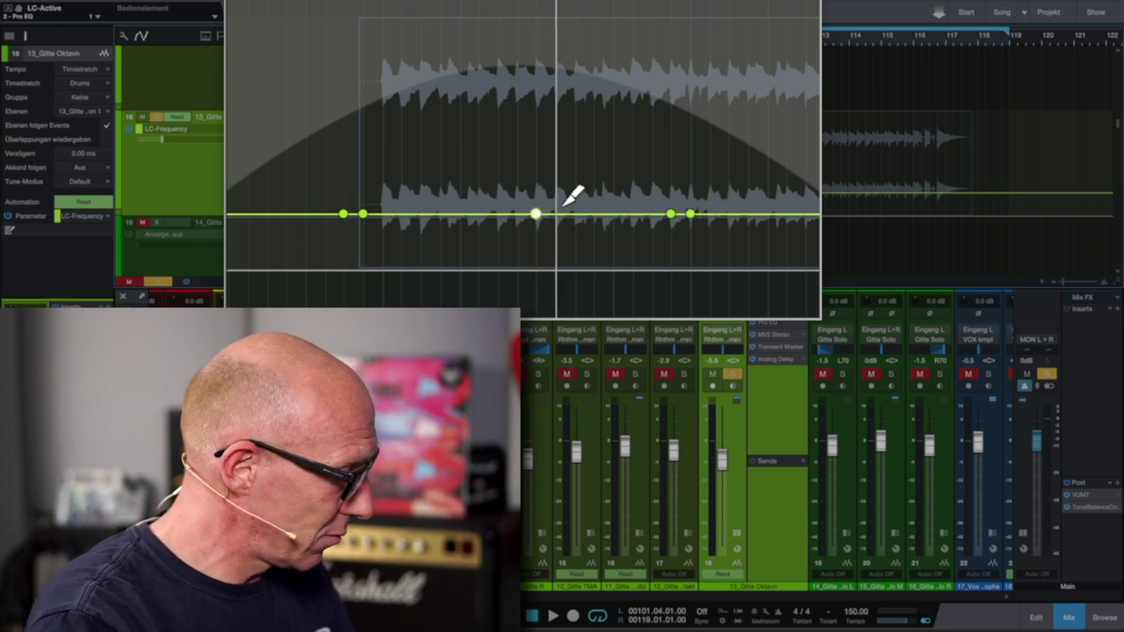
key("Delete")
key("alt")
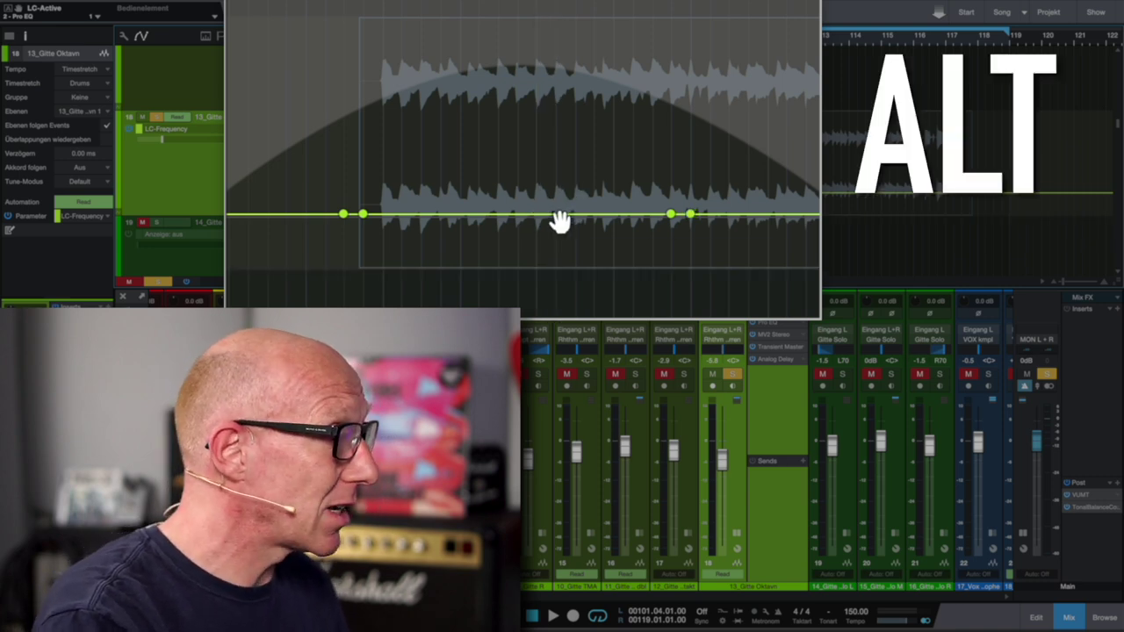
left_click_drag(527, 220, 521, 97)
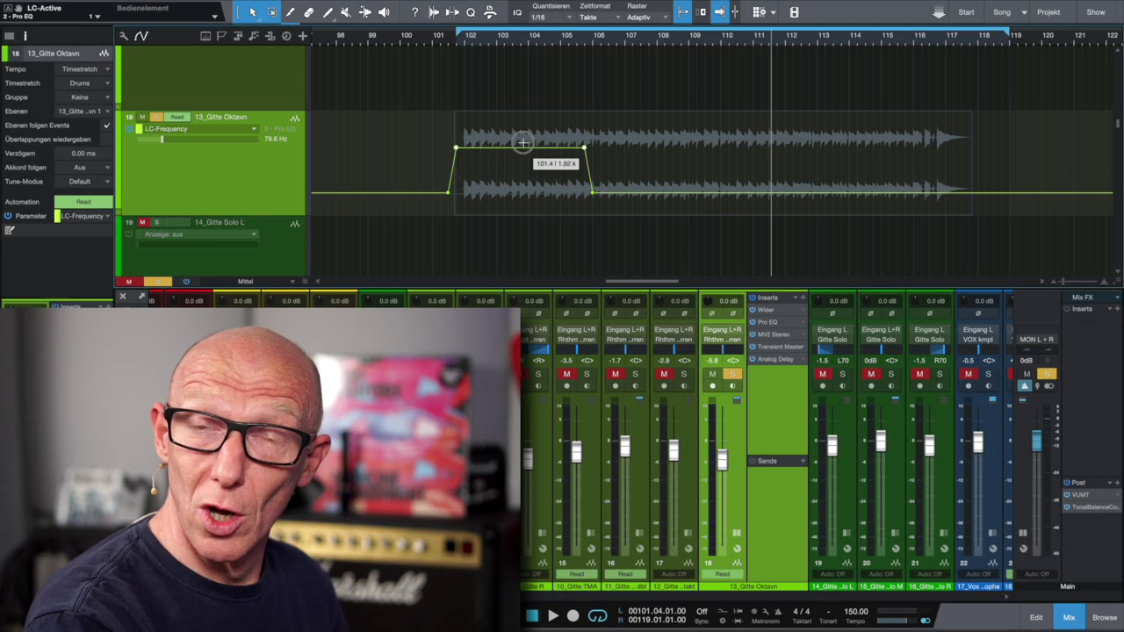
left_click_drag(524, 143, 524, 143)
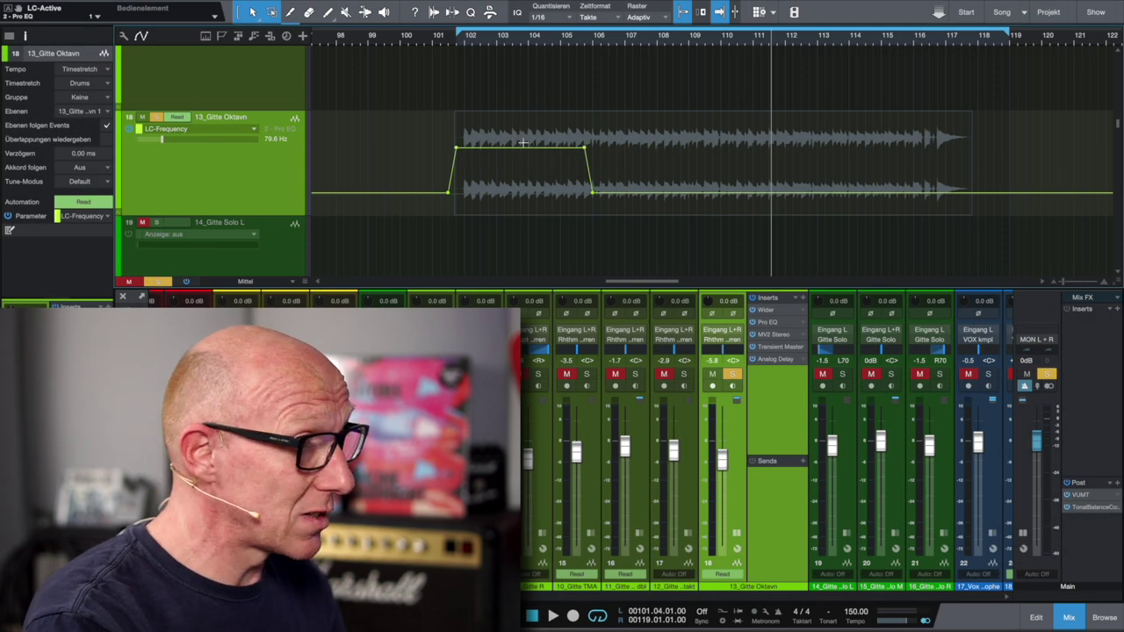
Play the track from about bar 102 with the Pro EQ open to check how the low-cut knob follows the automation.
left_click(775, 325)
left_click_drag(738, 128, 819, 195)
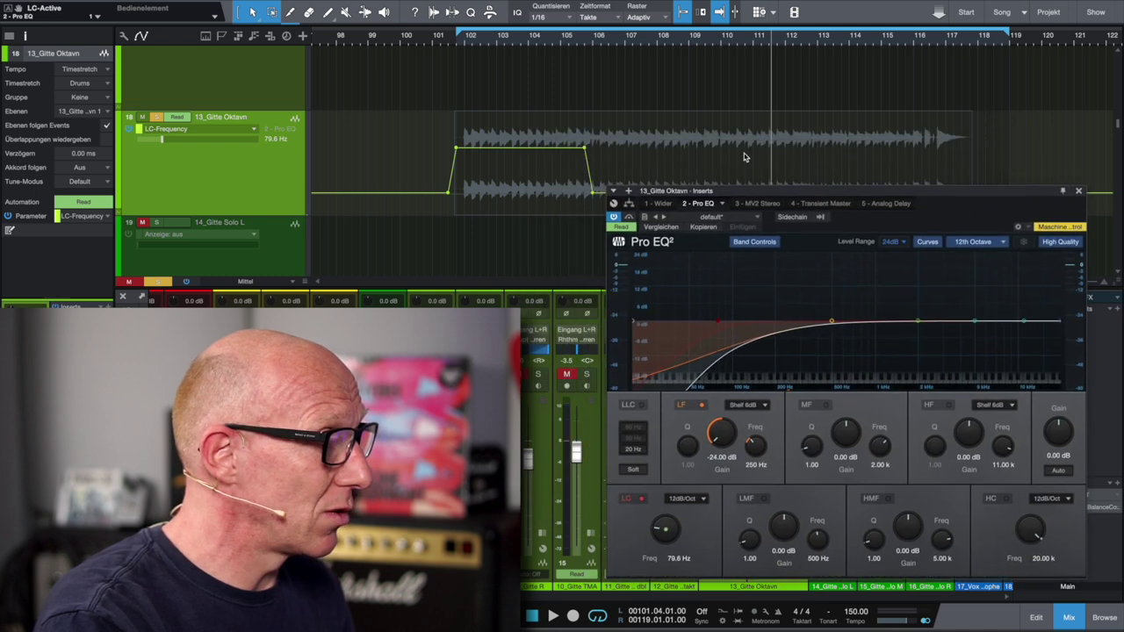
left_click(475, 42)
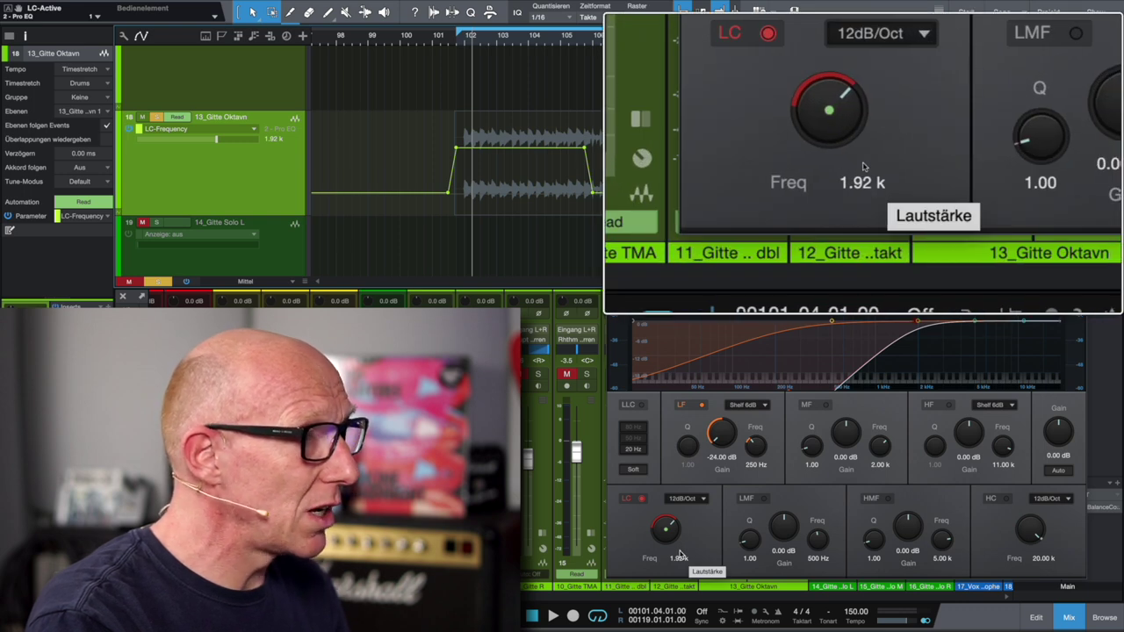
key("space")
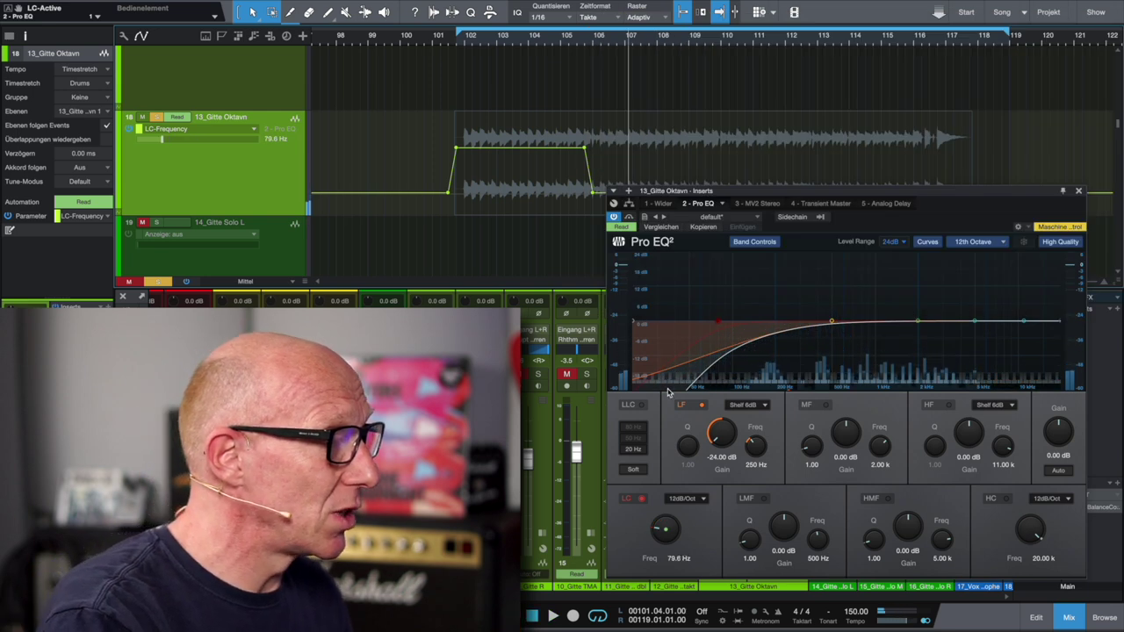
left_click(1080, 191)
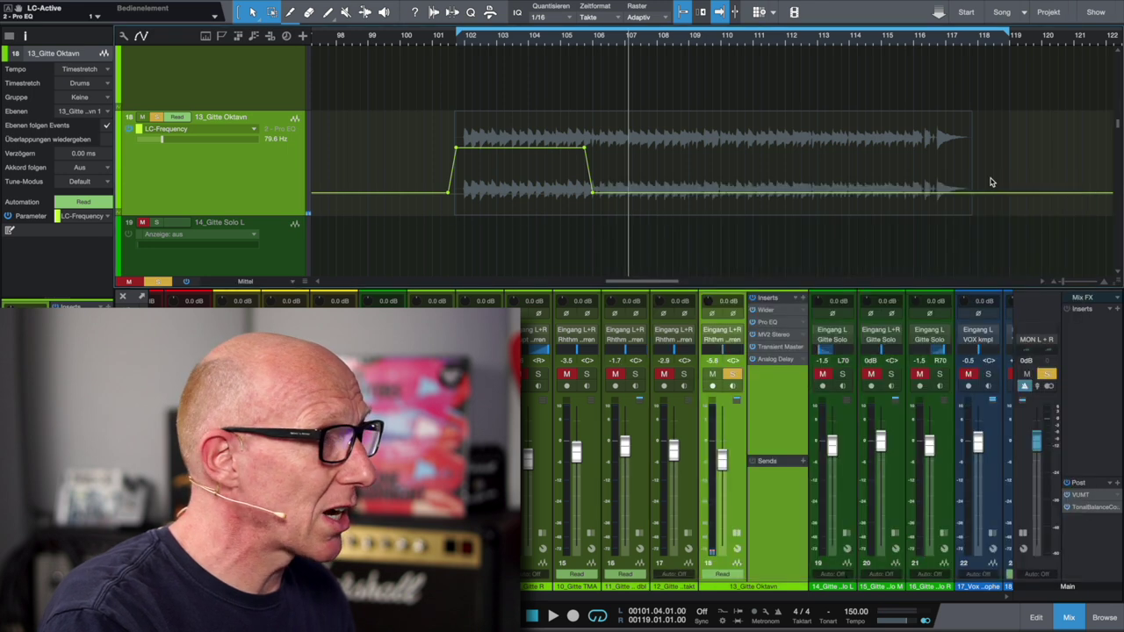
Move the end point of the raised LC-Frequency segment to bar 102.4, forming a long downward ramp, and play it back.
left_click_drag(583, 150, 488, 148)
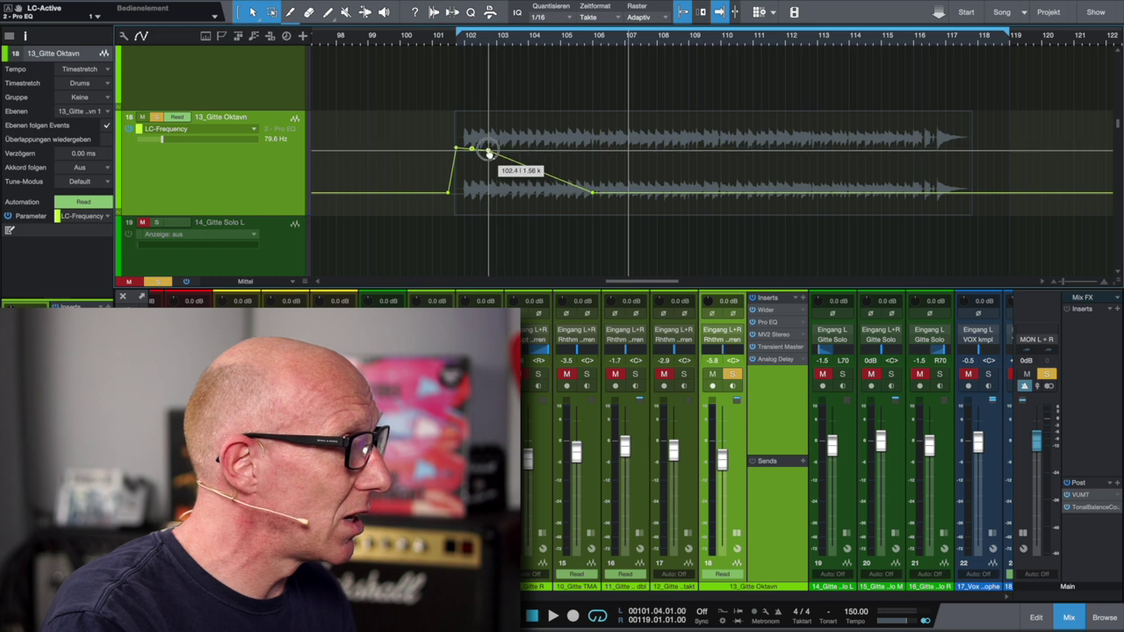
double_click(479, 44)
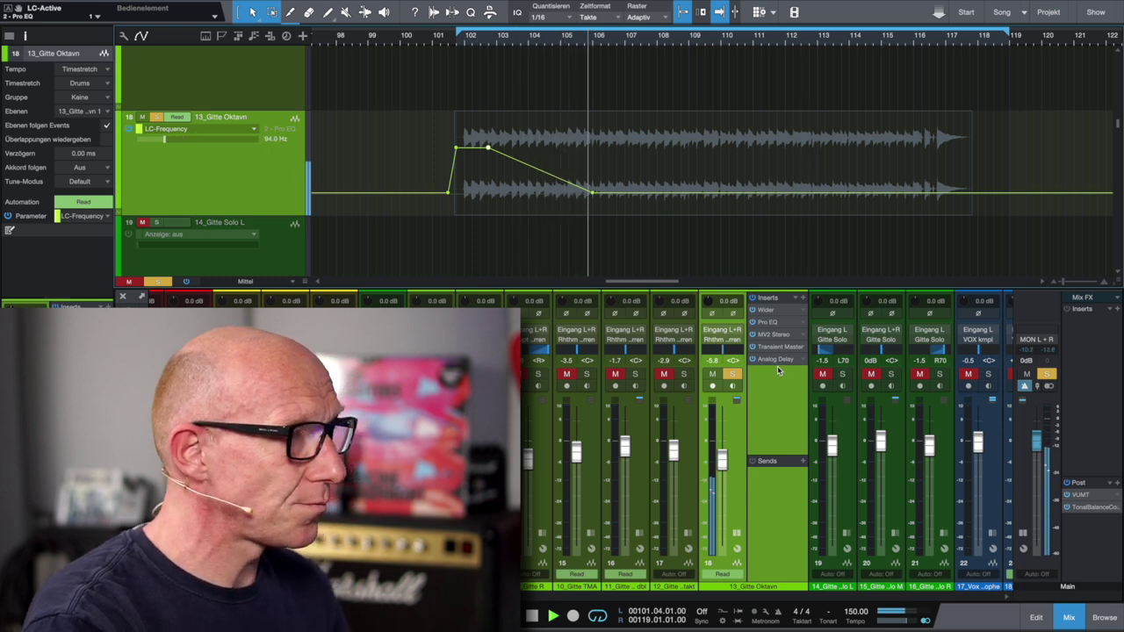
key("space")
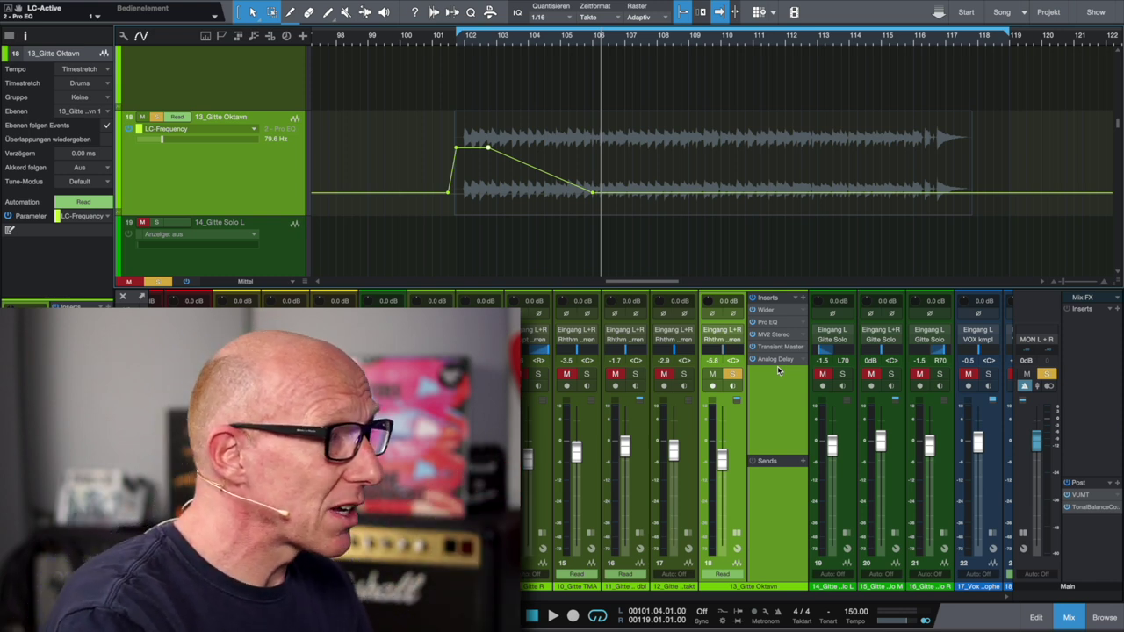
Examine the track's Pro EQ, Wider and MV2 Stereo inserts, picking up MV2 Stereo's High Level as the active parameter.
left_click(781, 325)
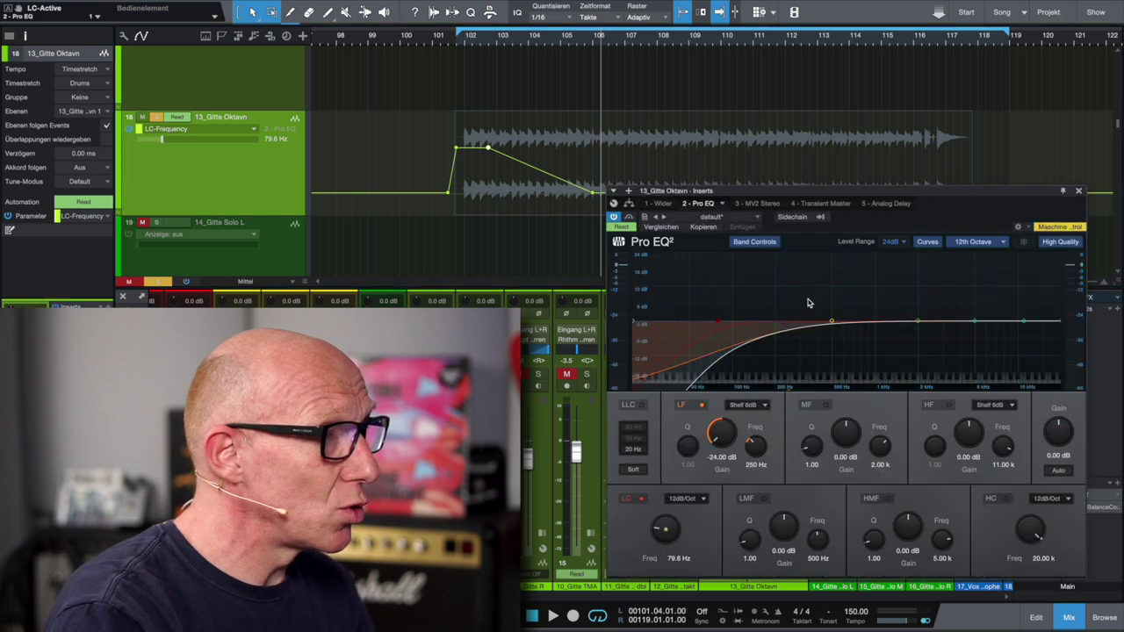
left_click_drag(877, 193, 850, 113)
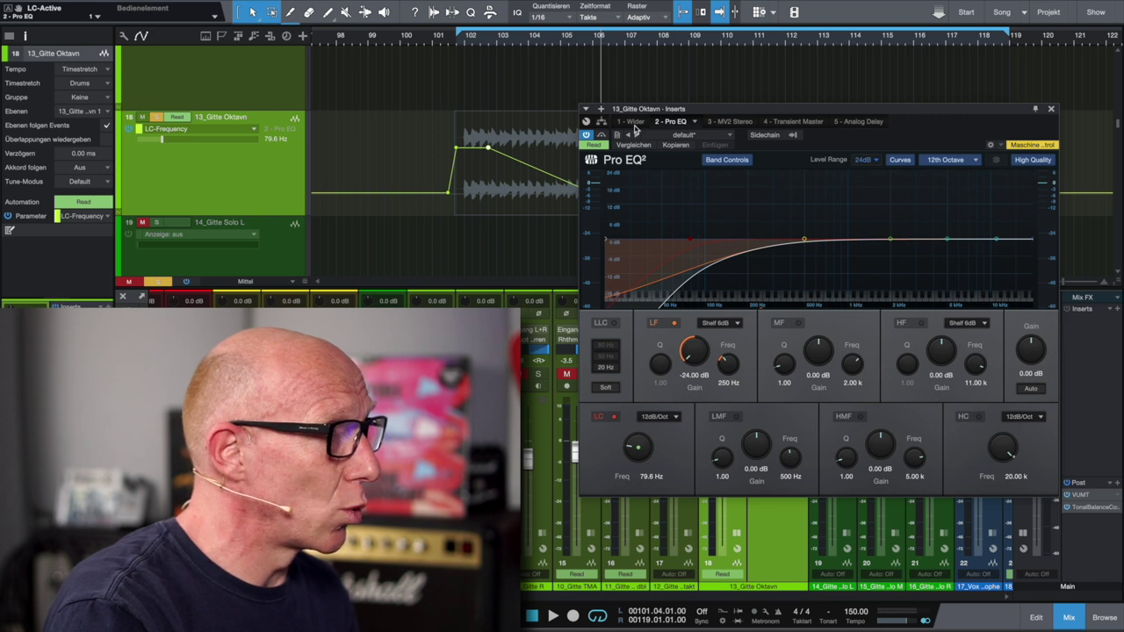
left_click(634, 123)
left_click_drag(666, 109, 690, 190)
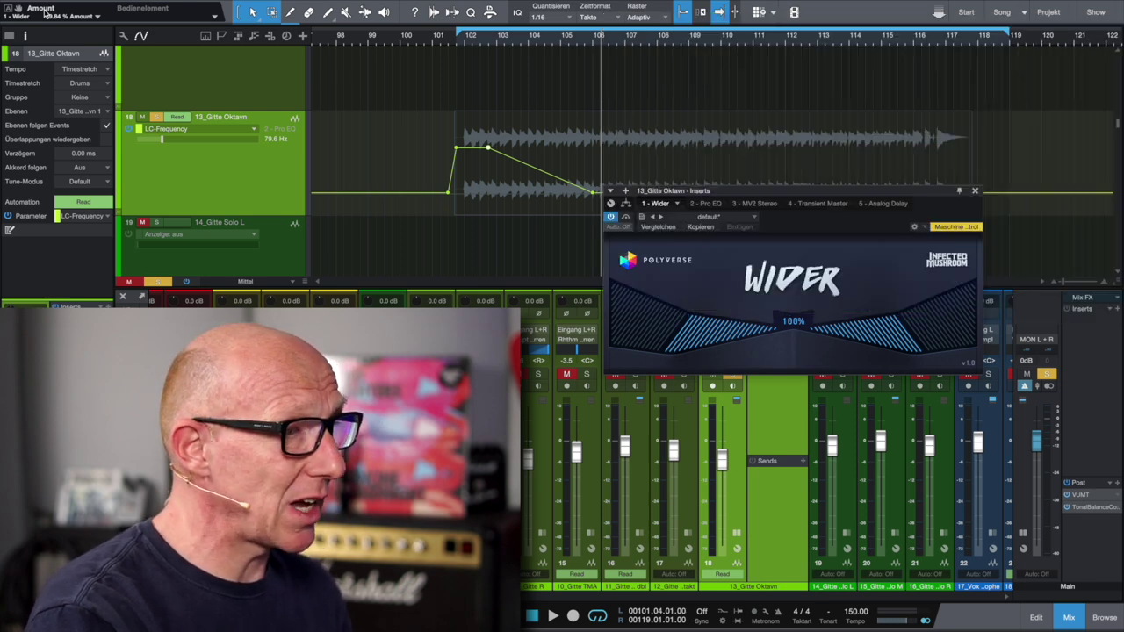
left_click(758, 203)
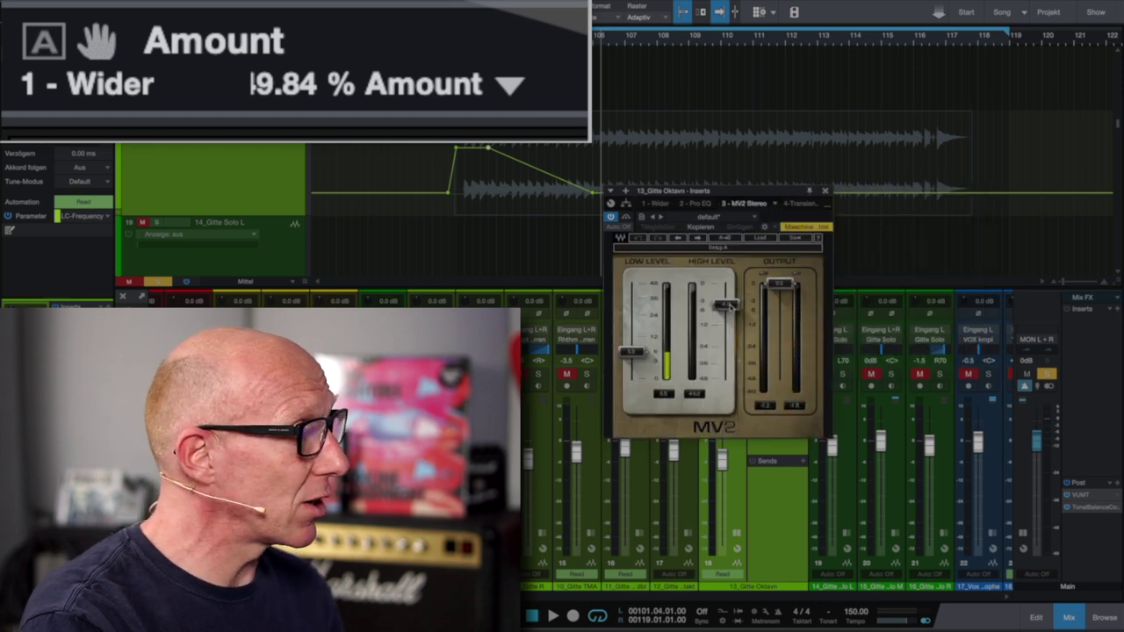
left_click(727, 305)
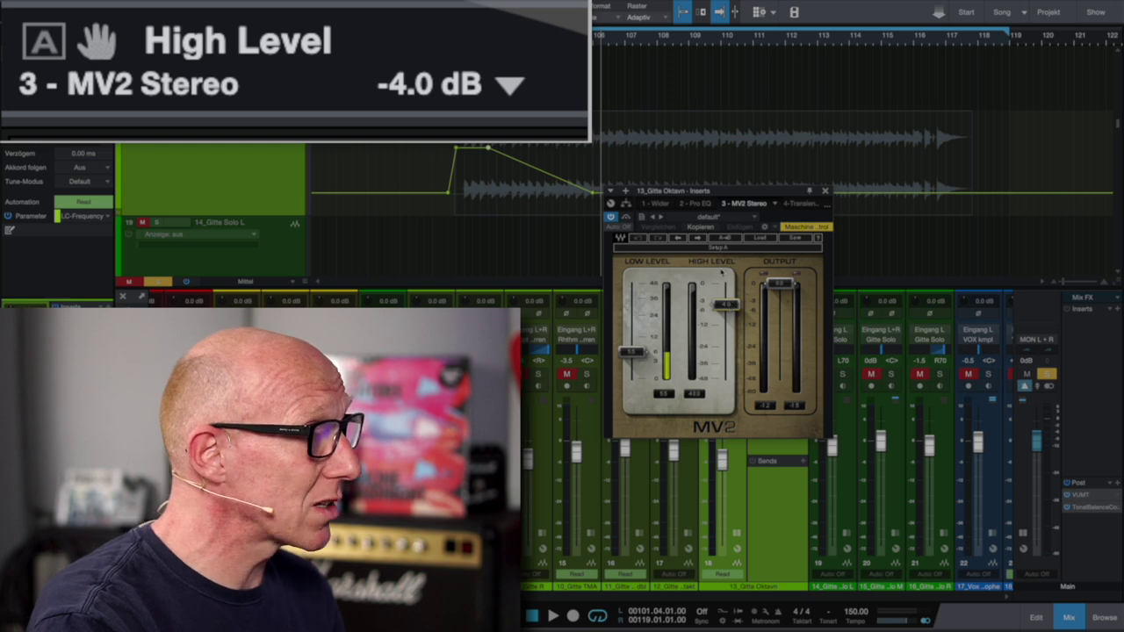
Set the Wider plug-in's Amount to 50.16 % and display an automation envelope for it on the track.
left_click(660, 203)
left_click_drag(900, 340, 906, 341)
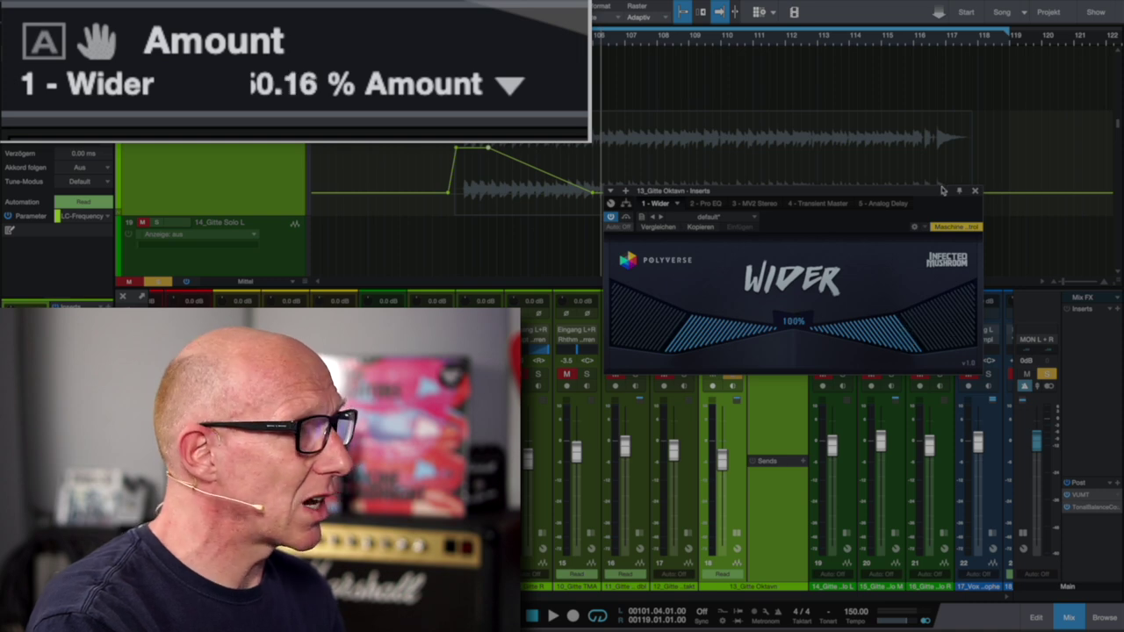
left_click(977, 191)
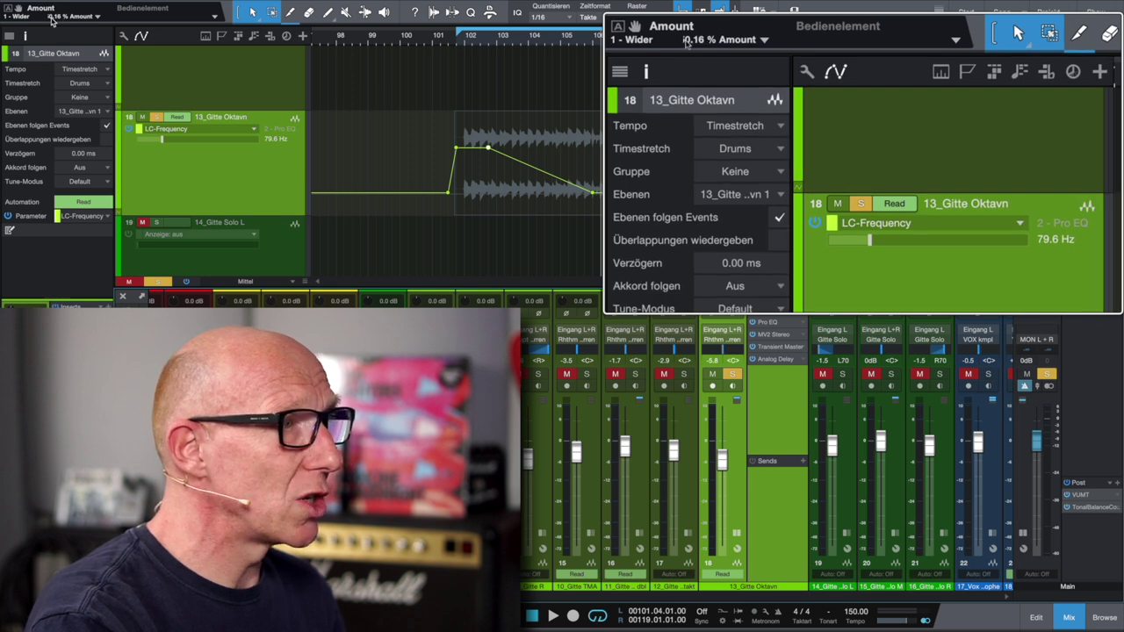
left_click(8, 12)
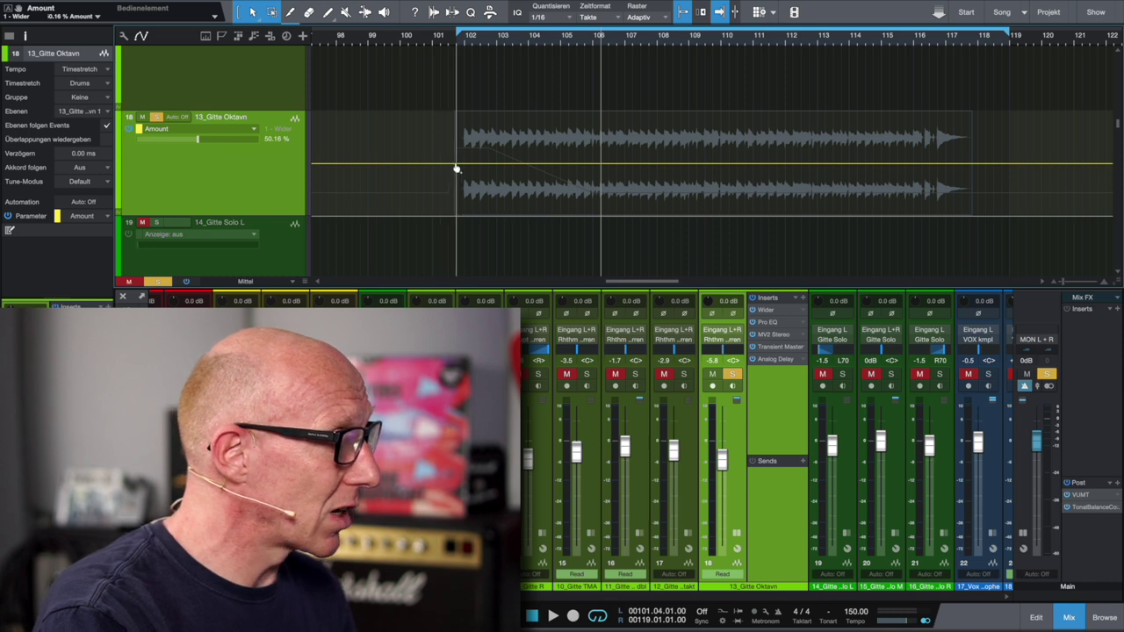
Add Amount automation points around bars 101.4 and 106.2 and raise the segment between them to about 97 %.
left_click_drag(454, 148, 668, 150)
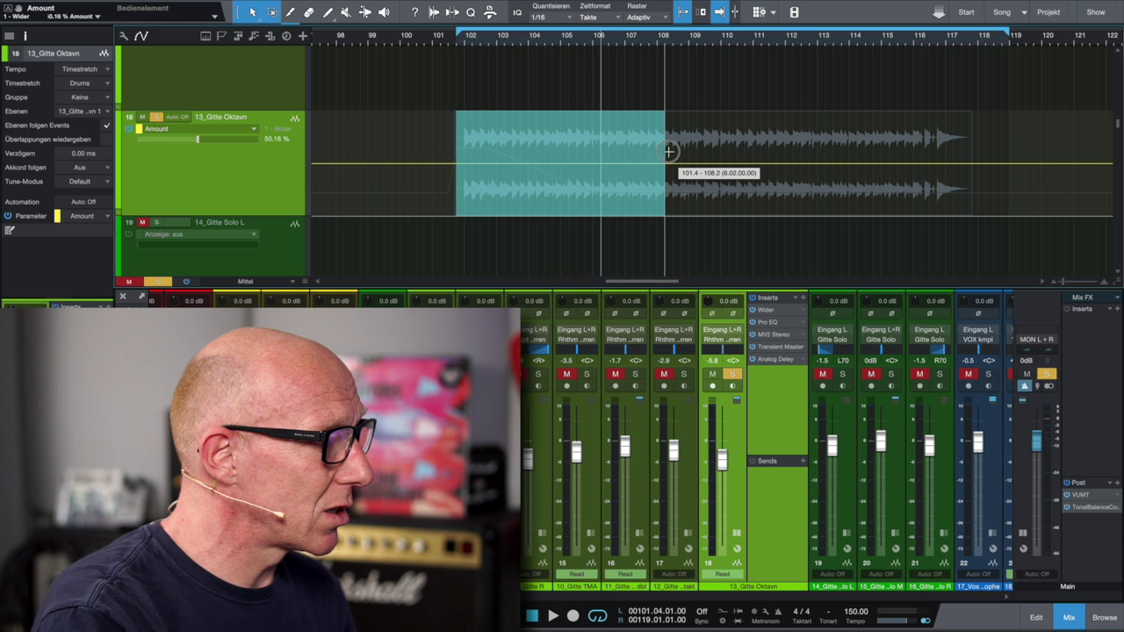
left_click(584, 166)
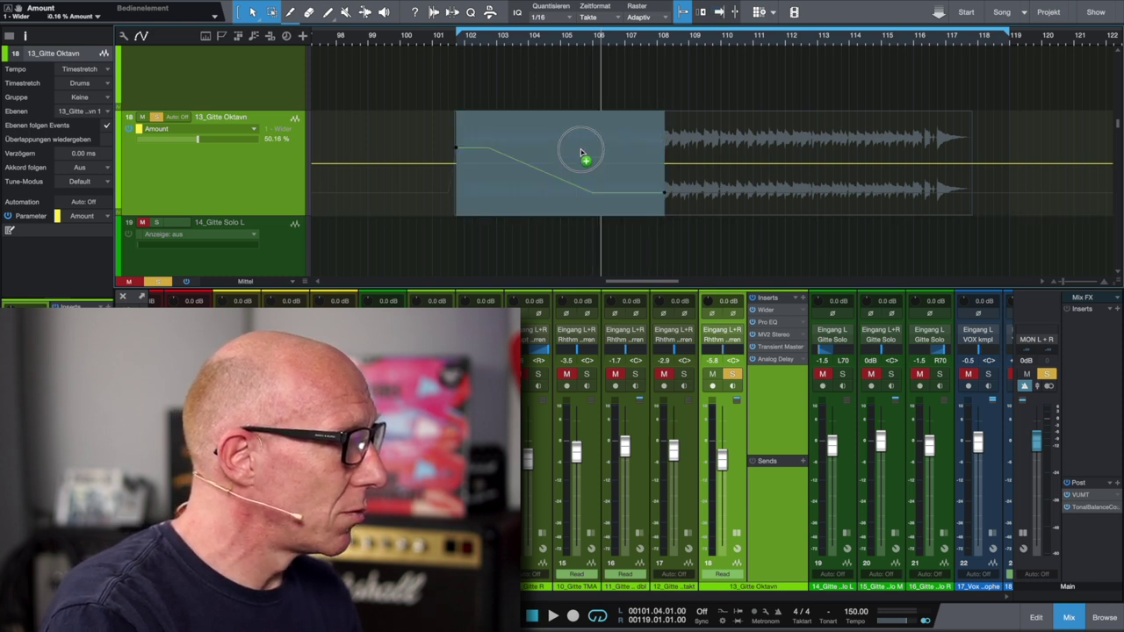
left_click(460, 165)
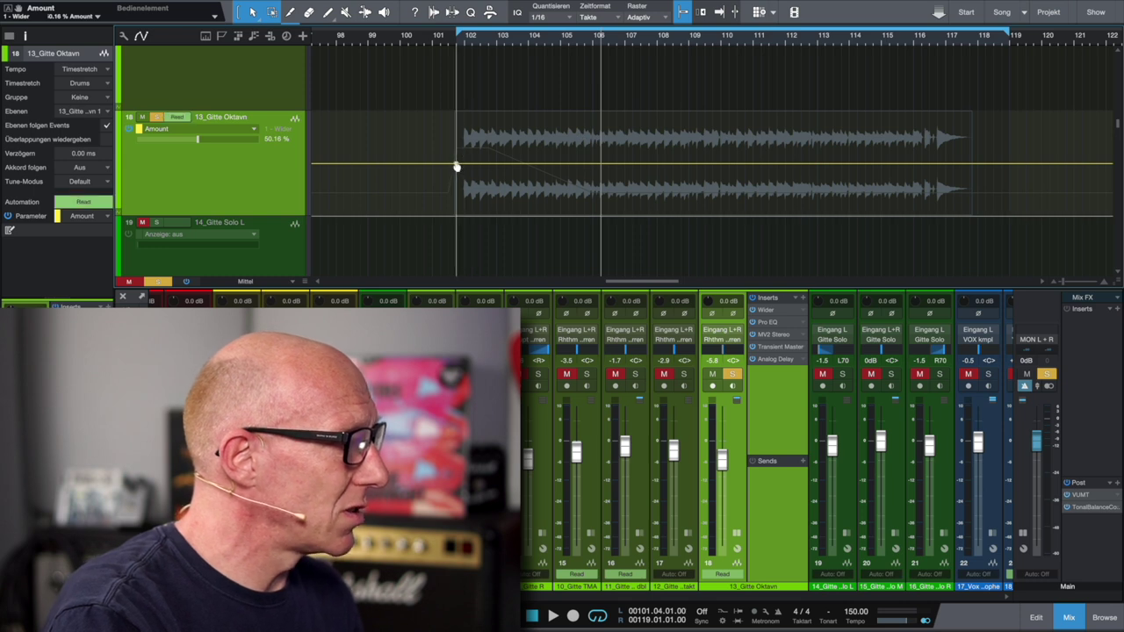
left_click(604, 166)
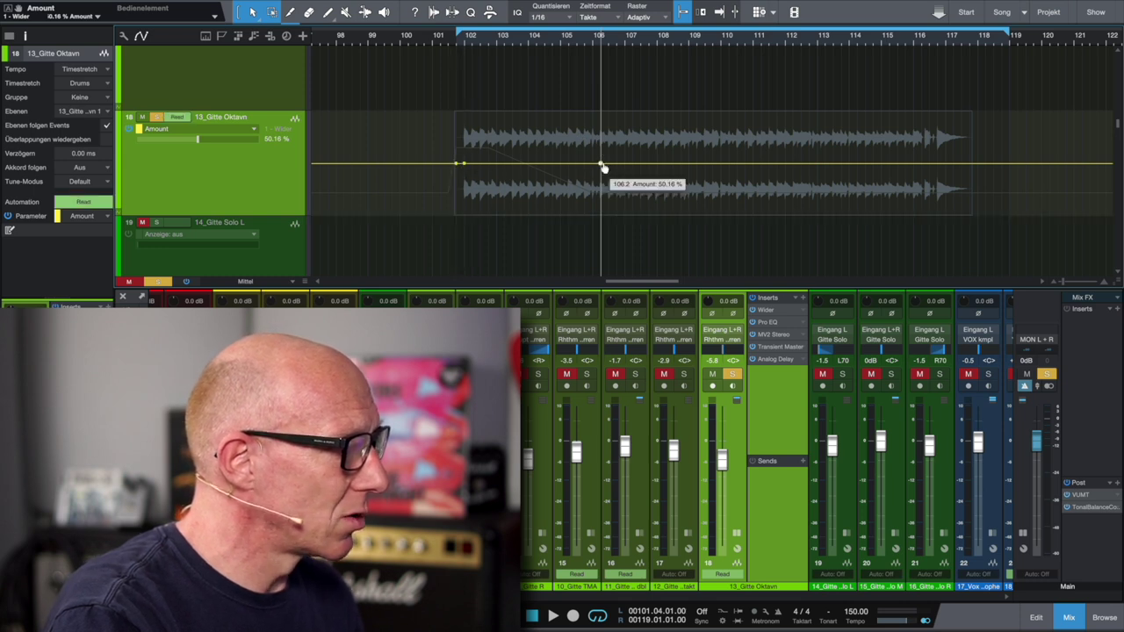
left_click_drag(558, 166, 552, 111)
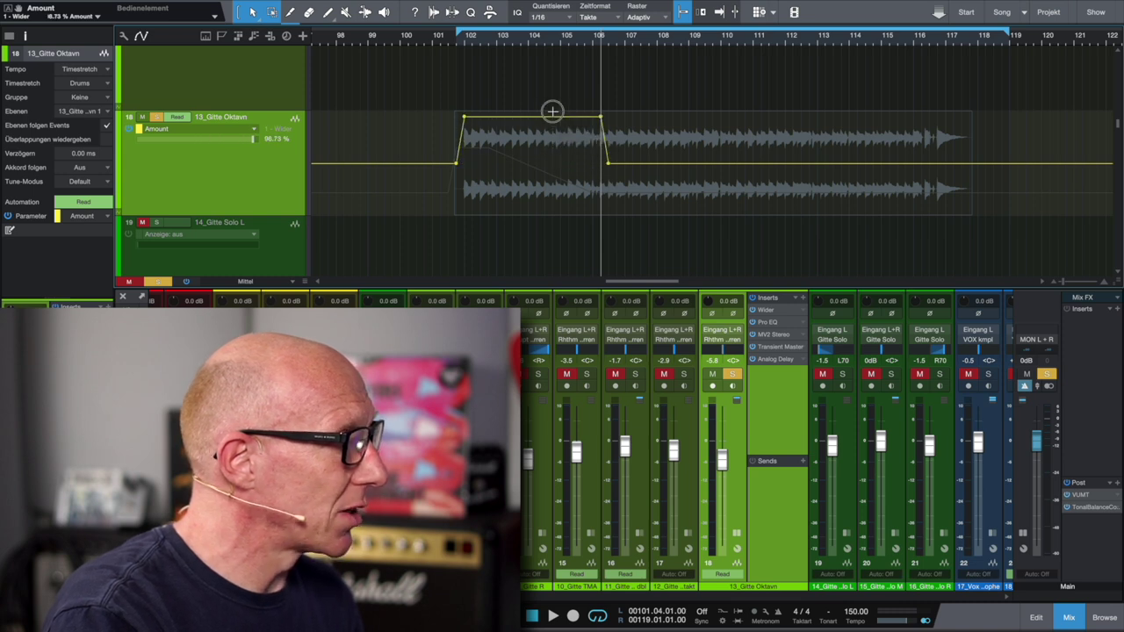
Add Amount points shortly before bar 111 and lower the segment starting at bar 106.3 to 0.00 %.
left_click(746, 164)
left_click(753, 164)
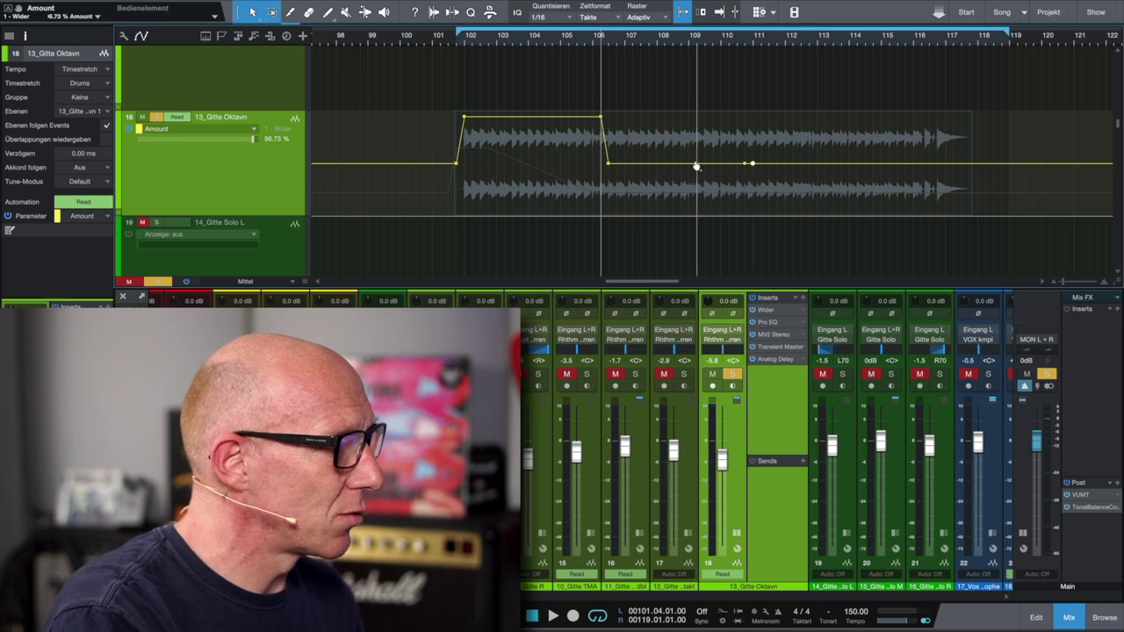
left_click_drag(659, 163, 662, 225)
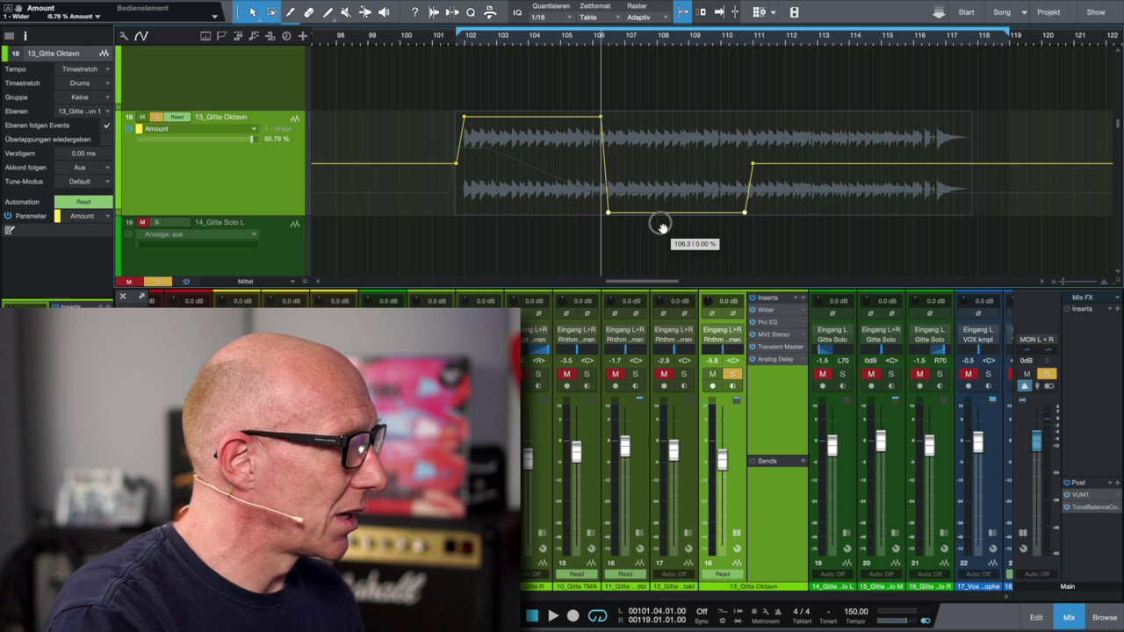
Play the lowered section with the Wider plug-in open to check how its amount follows the automation, and close the plug-in.
left_click(773, 311)
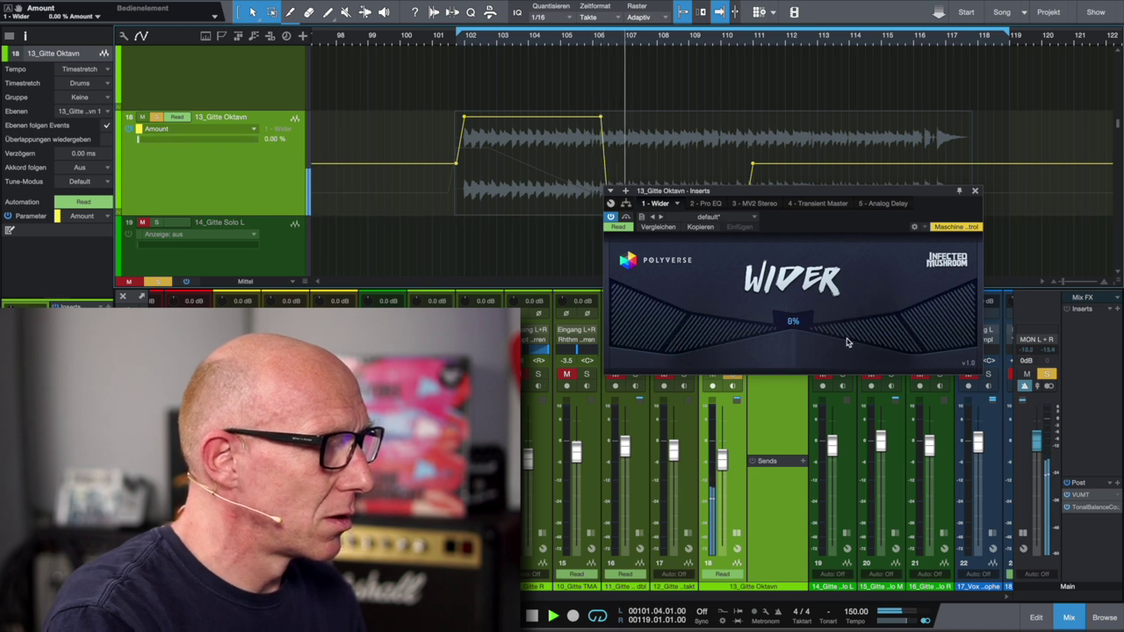
key("space")
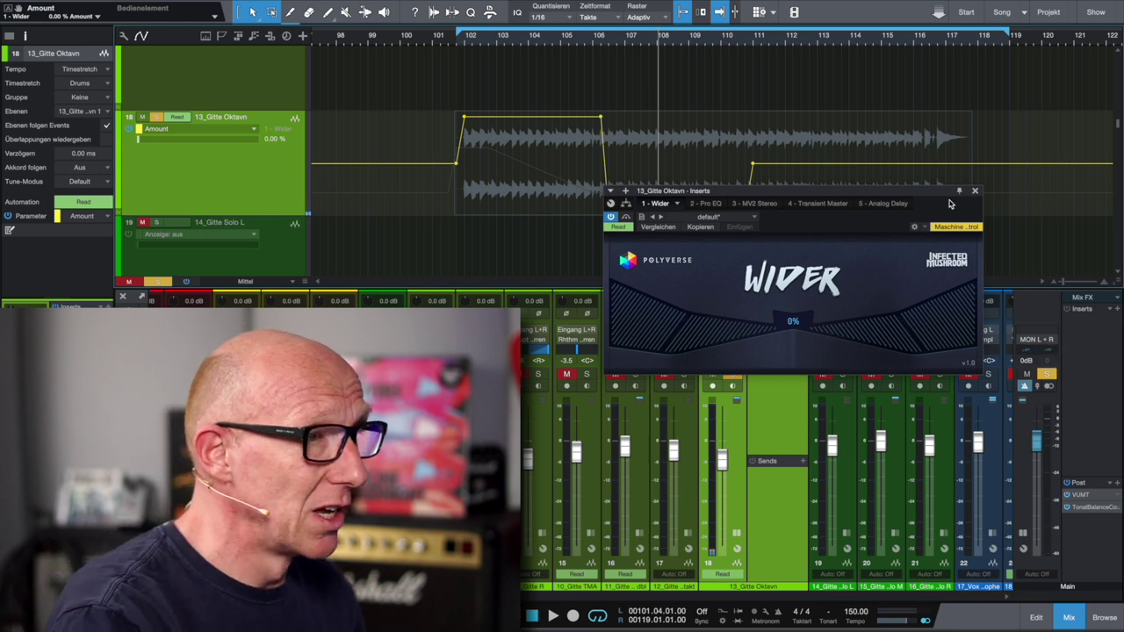
left_click(975, 192)
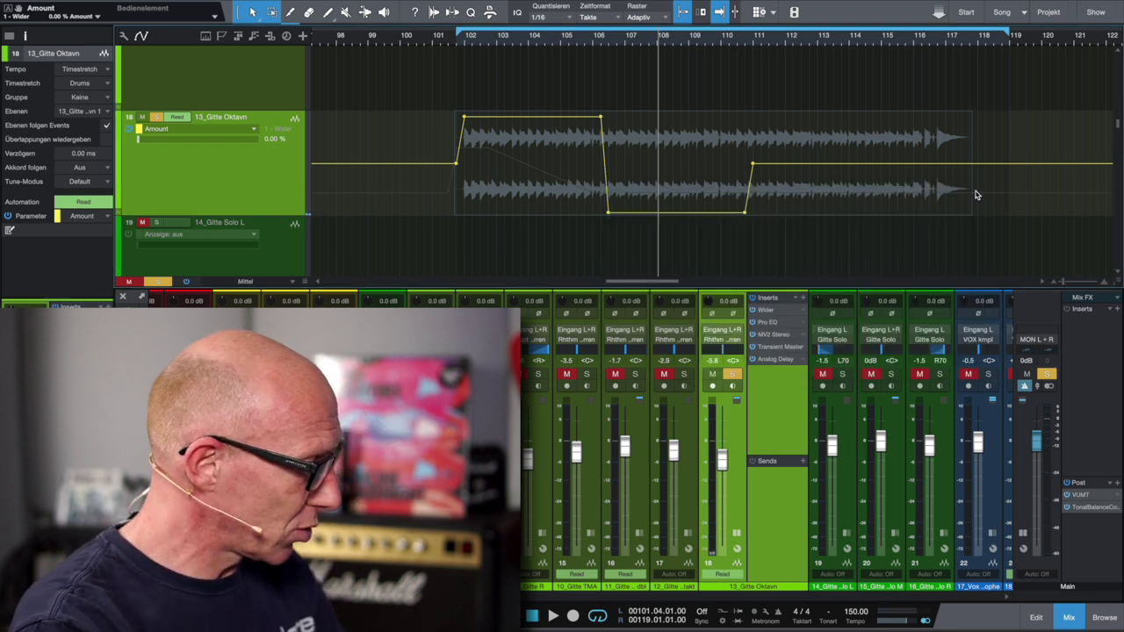
Undo the lowered and raised Amount segments.
key("ctrl+z")
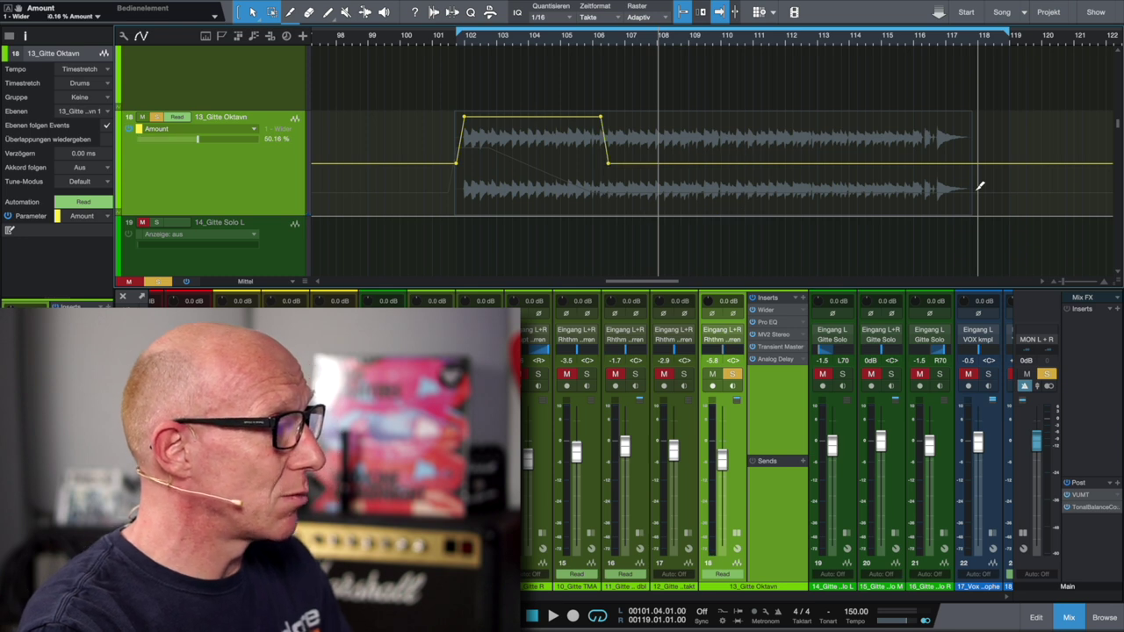
key("ctrl+z")
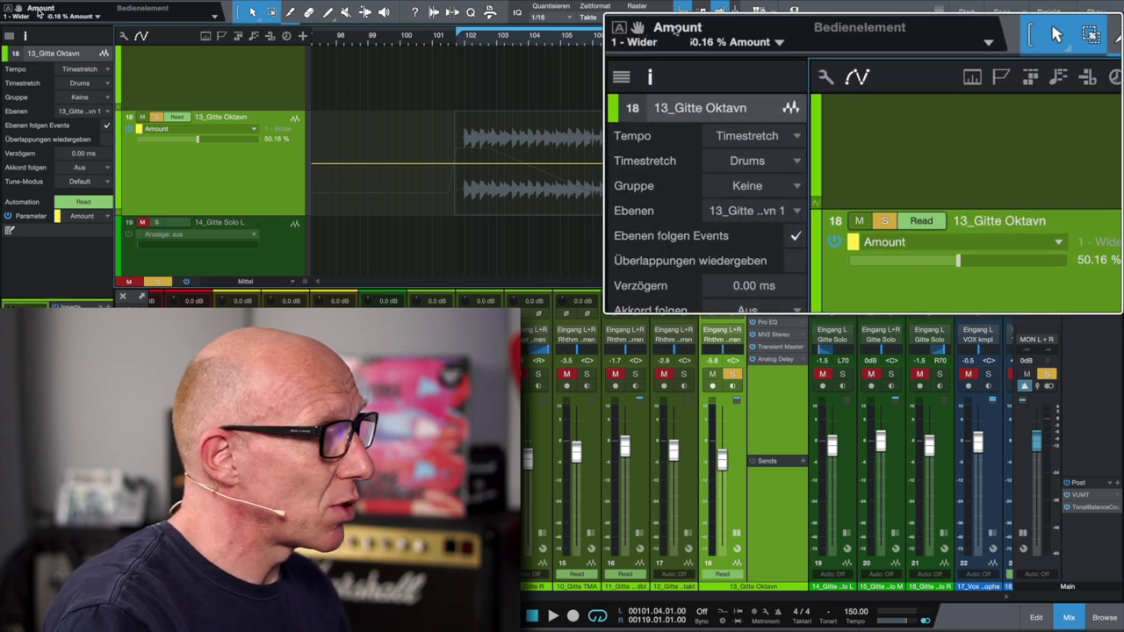
Create a separate automation track for Wider's Amount below 13_Gitte Oktavn and check which parameters the audio track still lists.
mouse_move(18, 9)
left_mouse_down()
mouse_move(115, 48)
mouse_move(163, 148)
mouse_move(151, 137)
left_mouse_up()
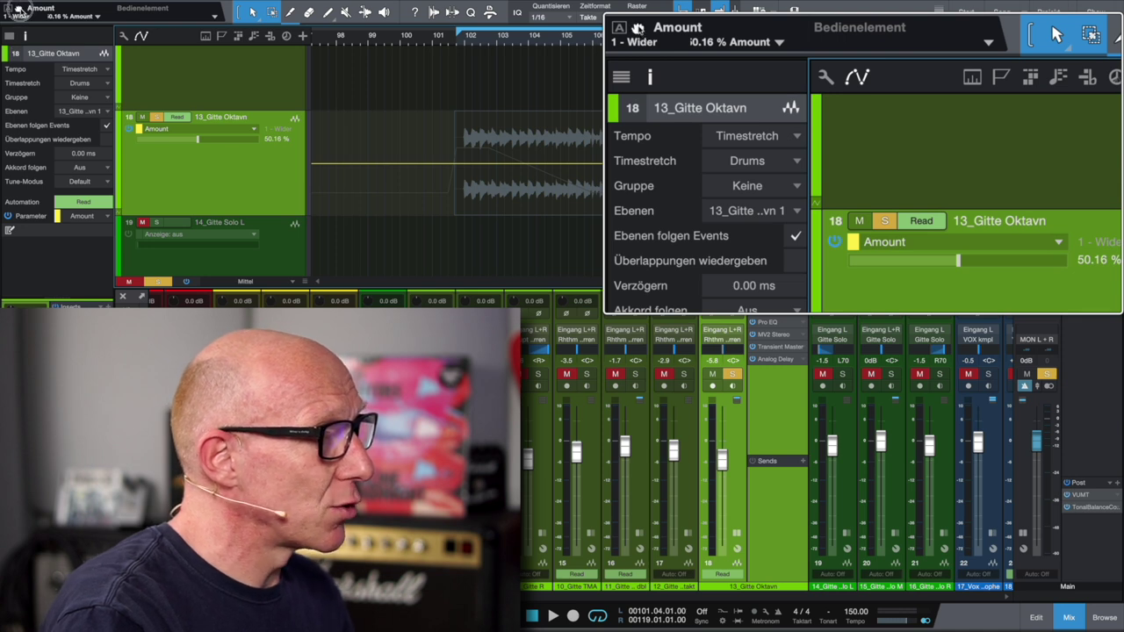
left_click_drag(18, 10, 175, 220)
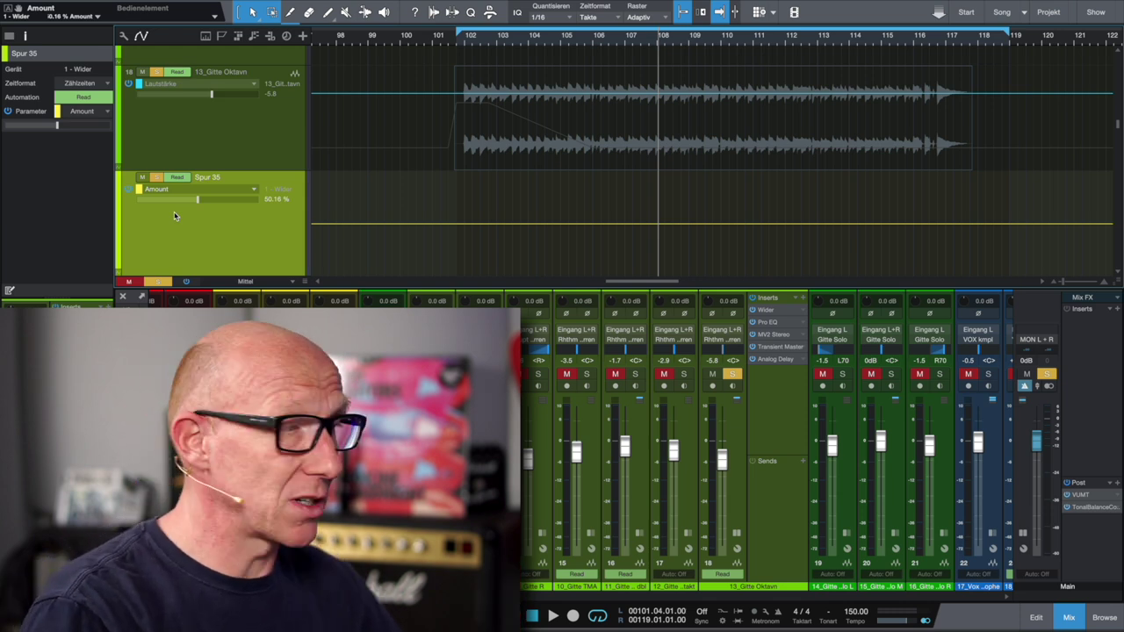
left_click(254, 85)
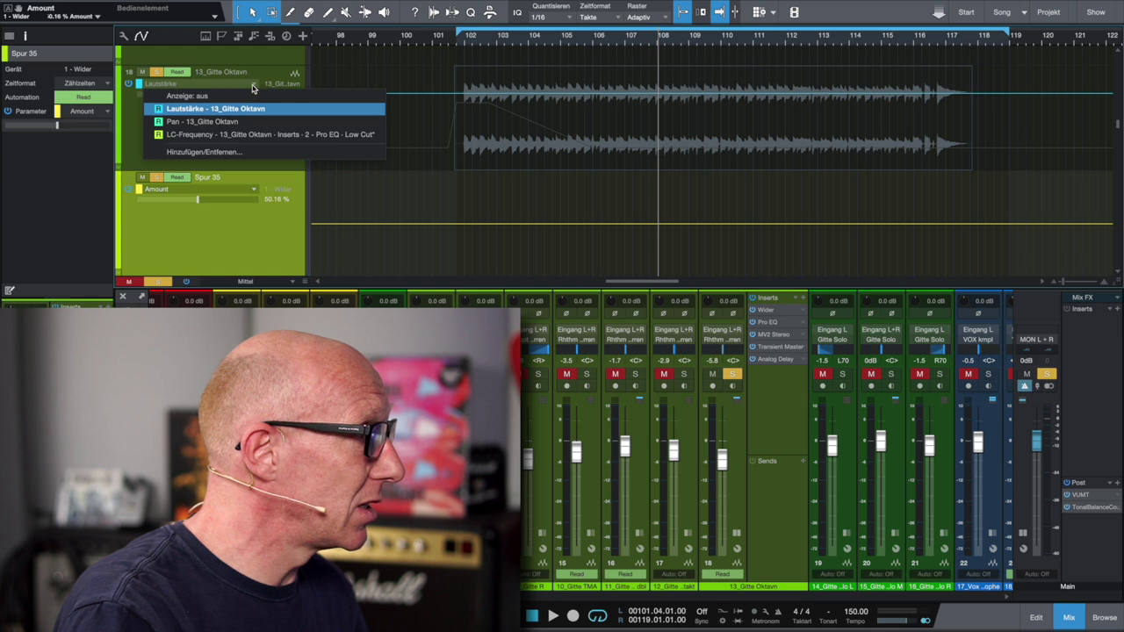
left_click(132, 134)
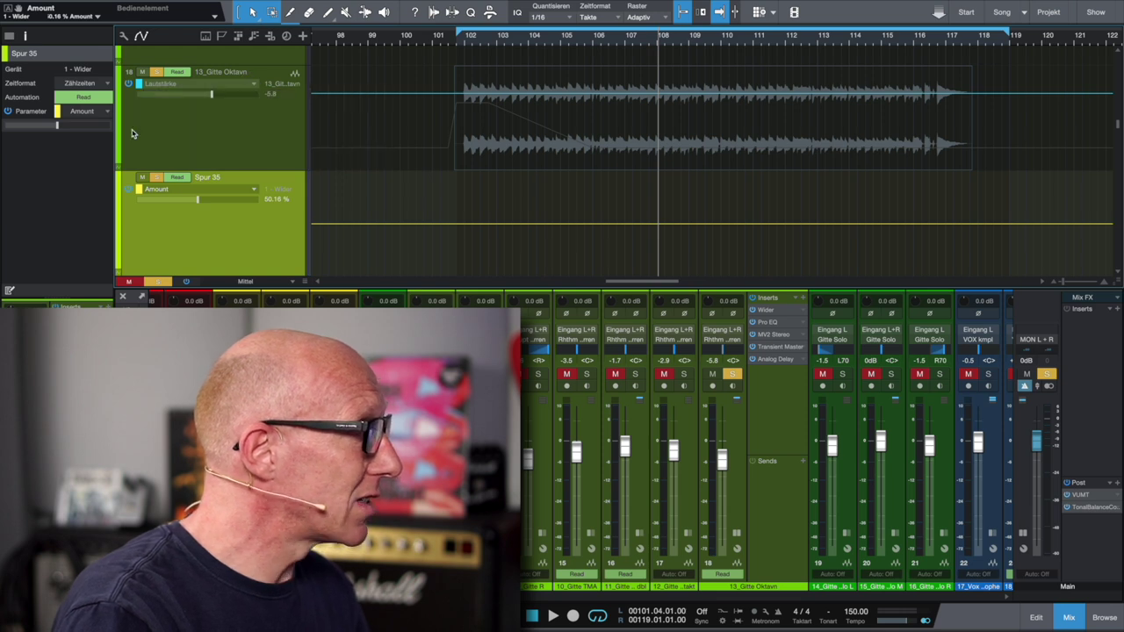
scroll(255, 225, "down", 1)
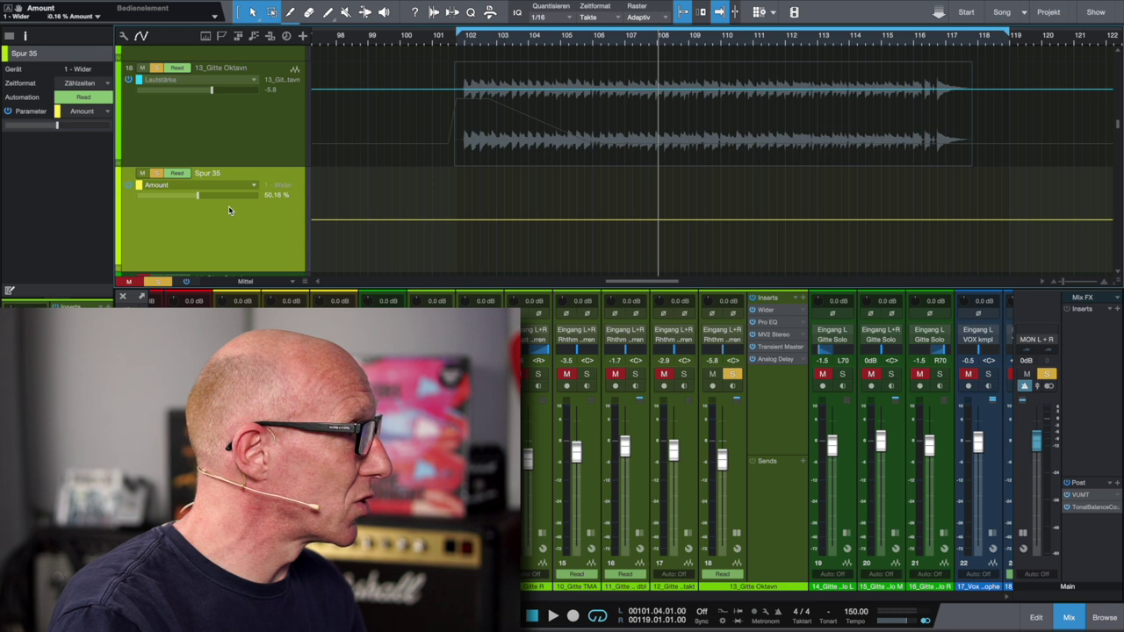
Rename the new automation track as 13_Gitte_Oktaven_Automation.
double_click(204, 174)
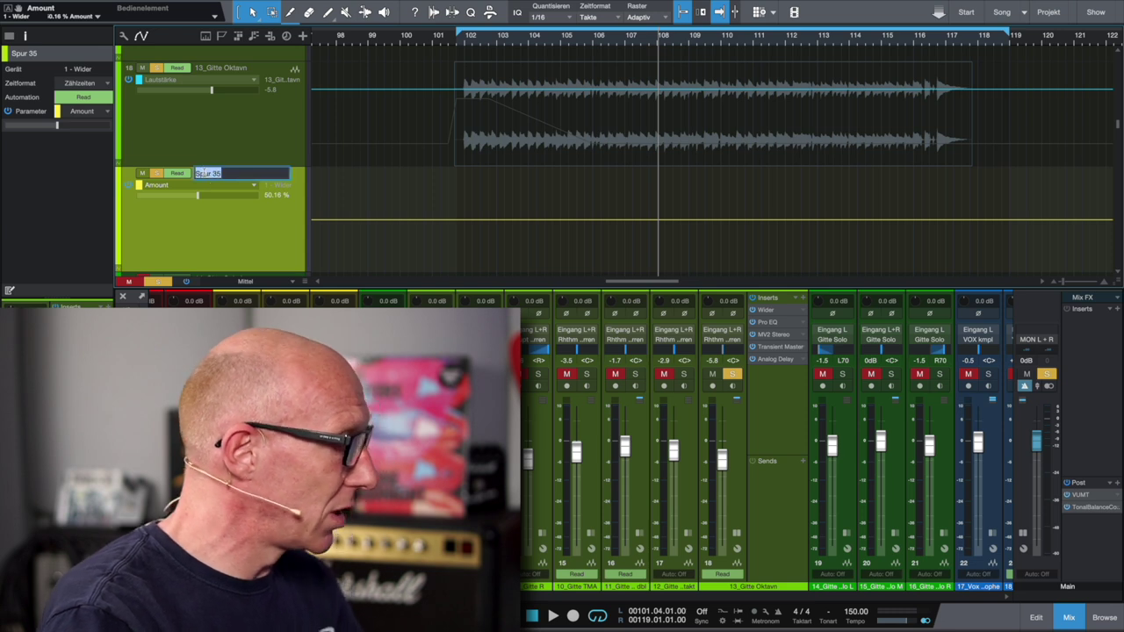
type("13_Gitte_Oktave")
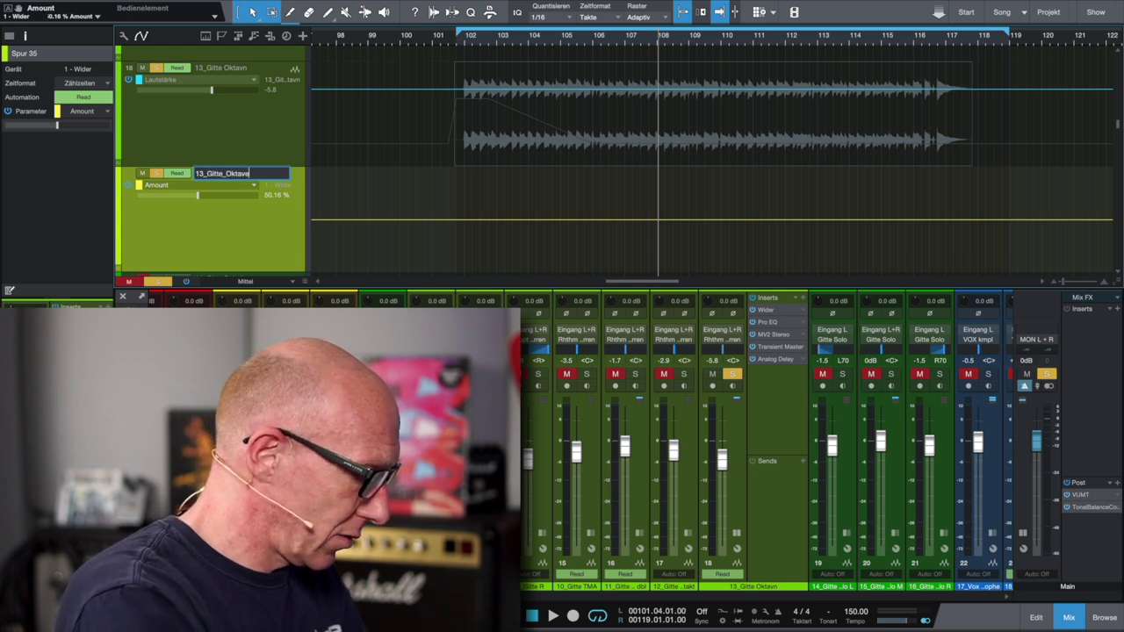
type("n_Automati")
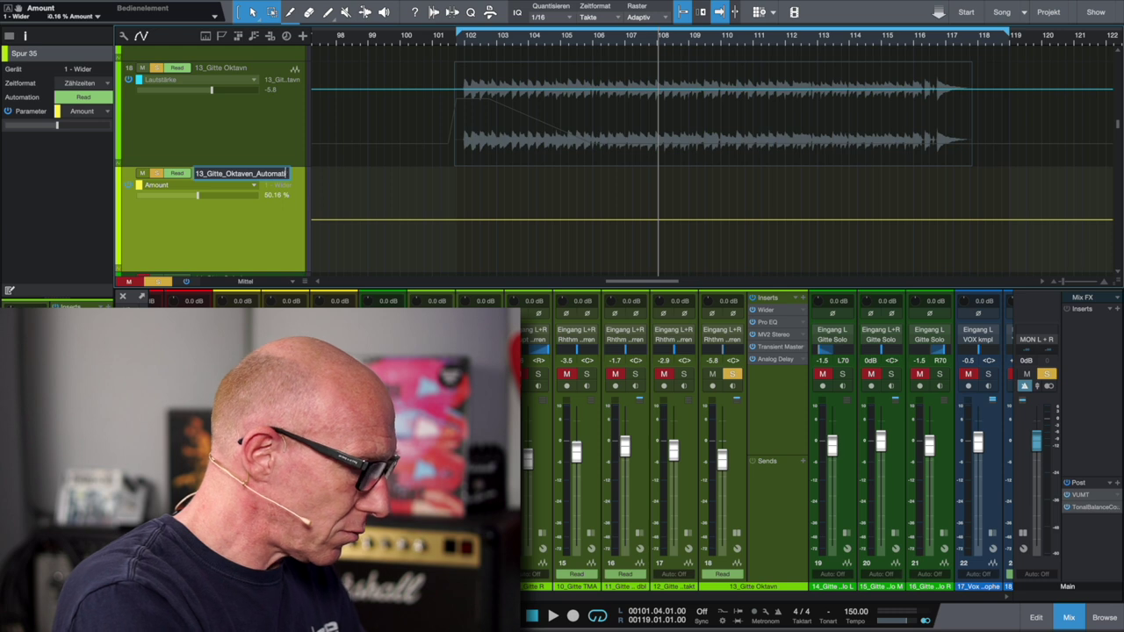
type("on")
key("Return")
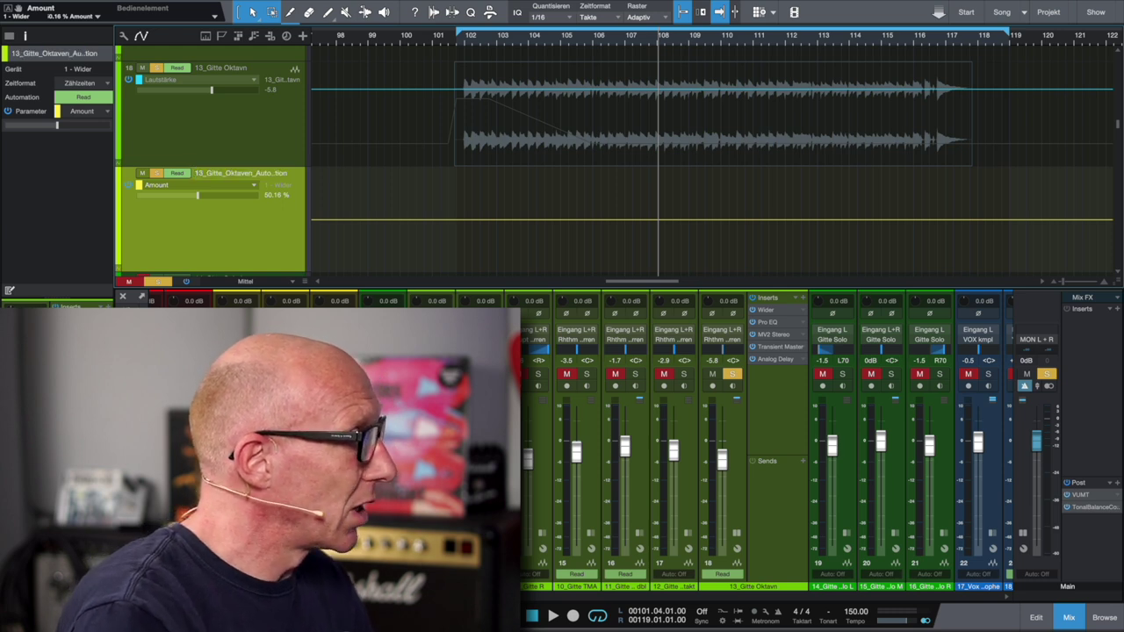
Check the automation track's parameter list and delete the automation track.
left_click(253, 185)
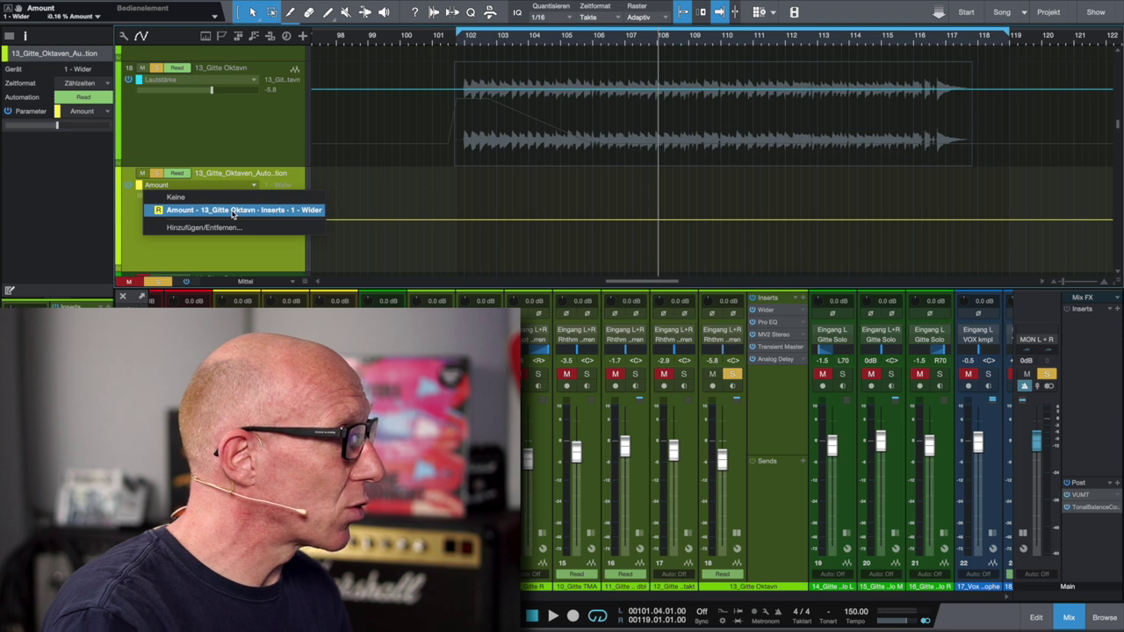
left_click(211, 264)
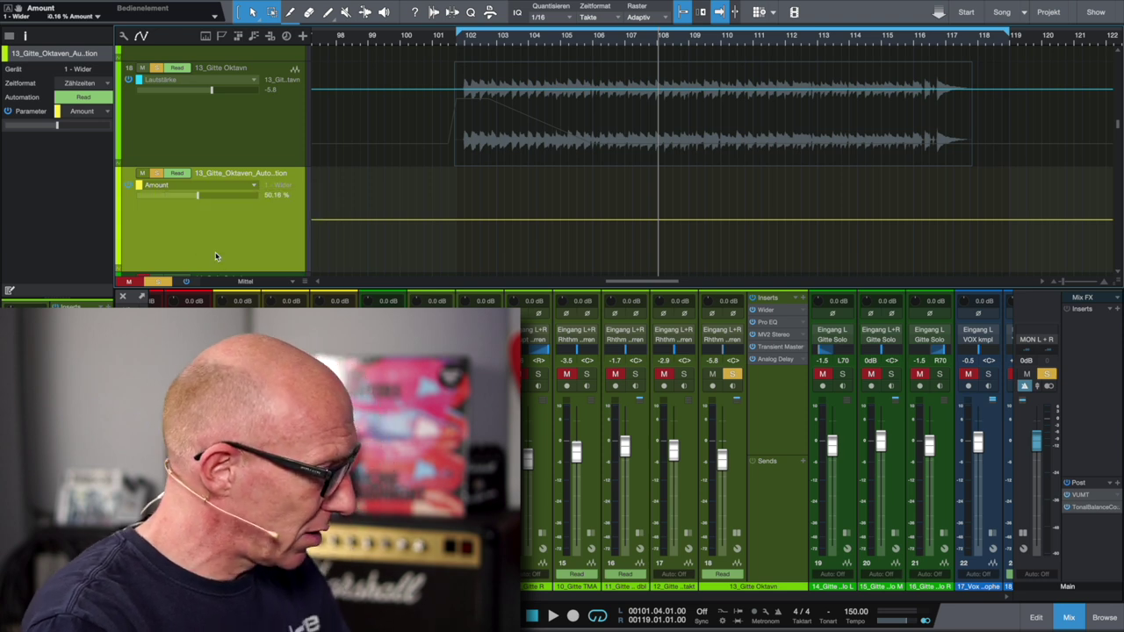
key("Delete")
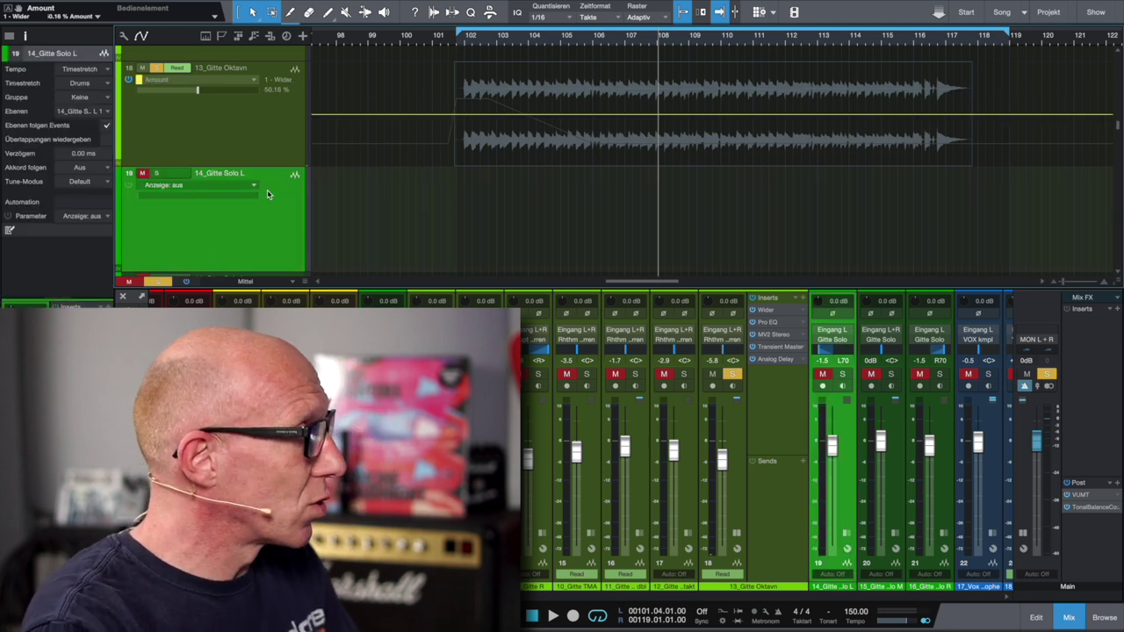
Open the add/remove automation settings of 13_Gitte Oktavn and remove the Amount parameter from the track's automation.
scroll(268, 194, "up", 2)
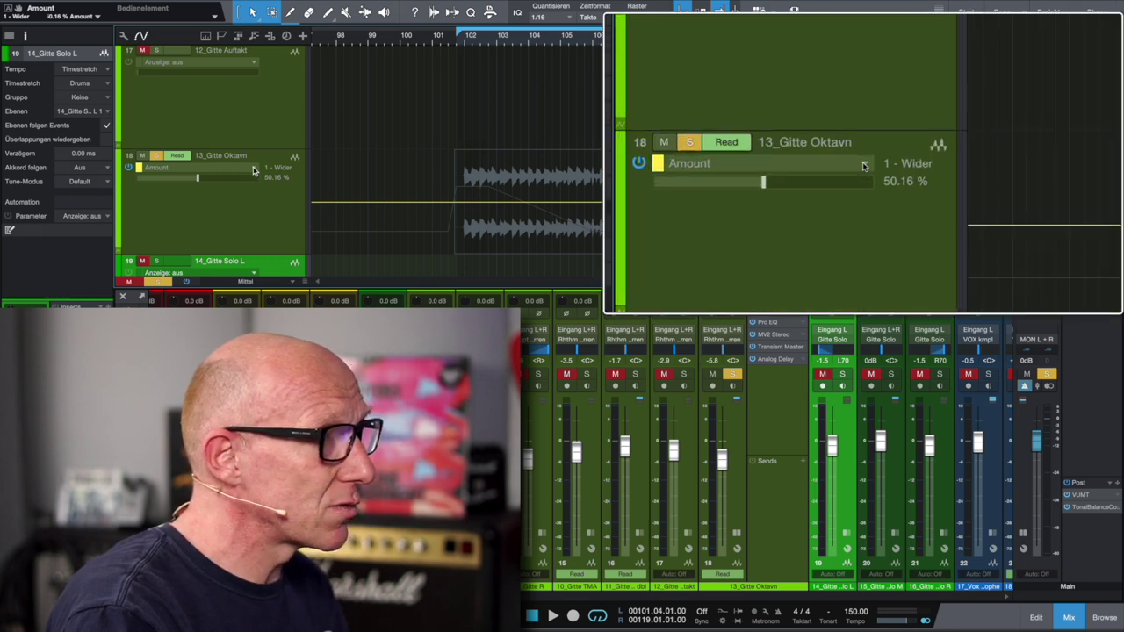
left_click(253, 169)
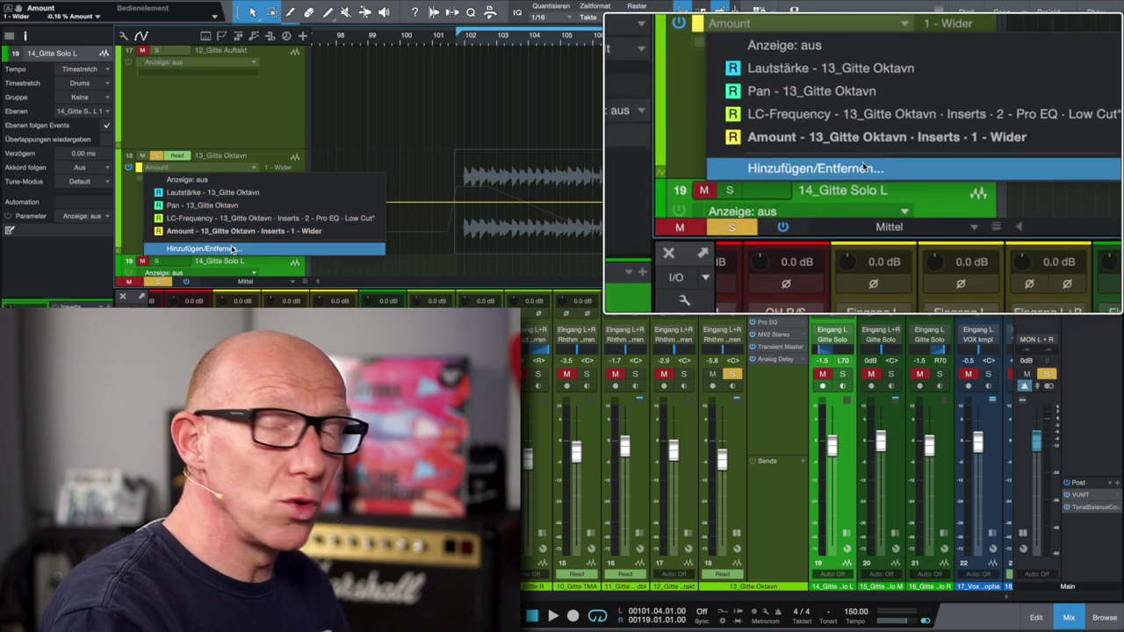
left_click(233, 250)
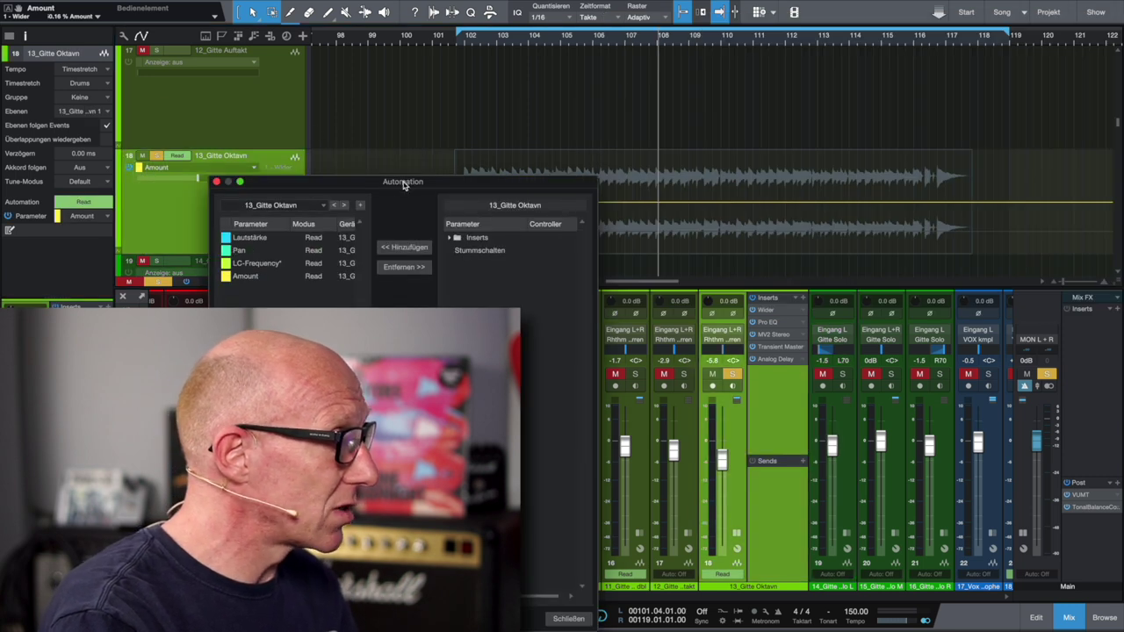
left_click_drag(404, 184, 635, 76)
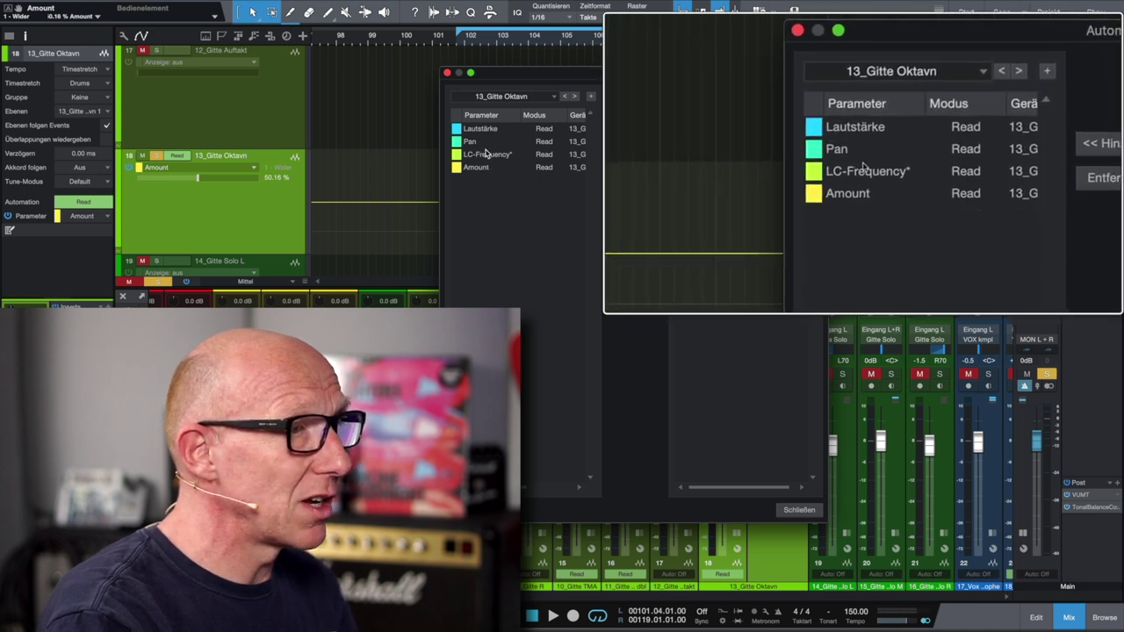
left_click(488, 168)
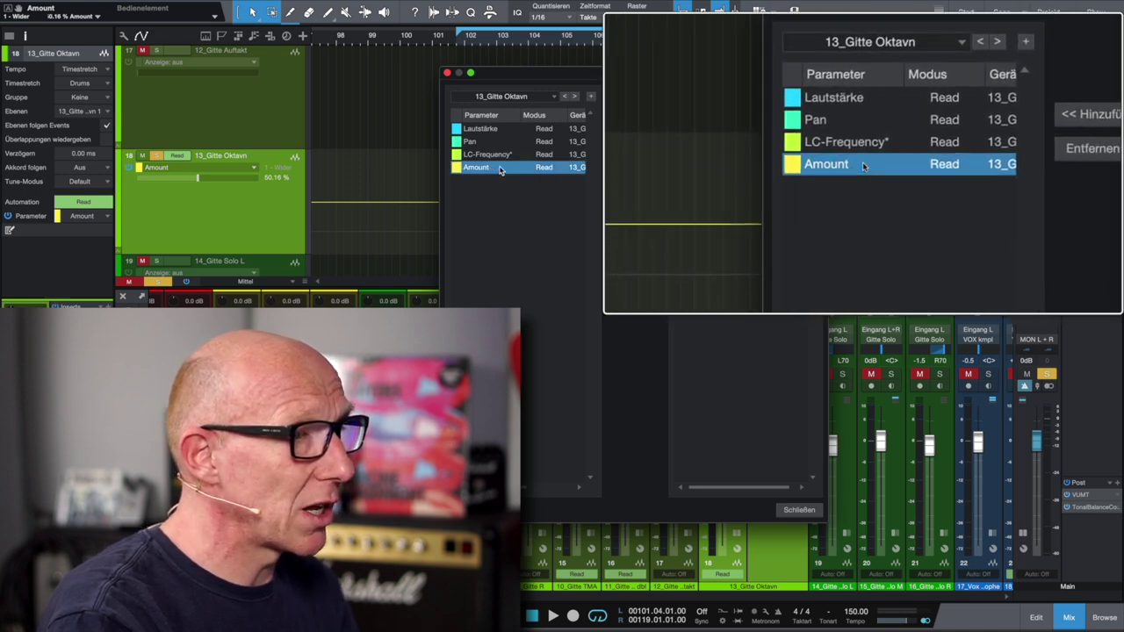
left_click(617, 162)
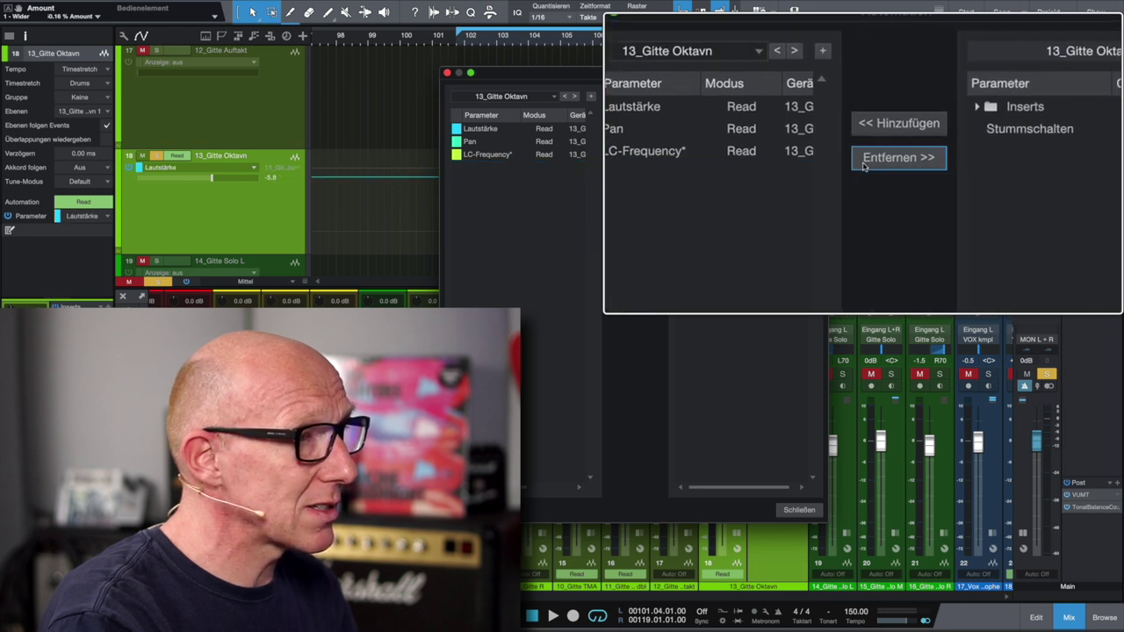
Remove the Pro EQ LC-Frequency parameter from the automation of 13_Gitte Oktavn.
left_click(537, 154)
left_click(525, 157)
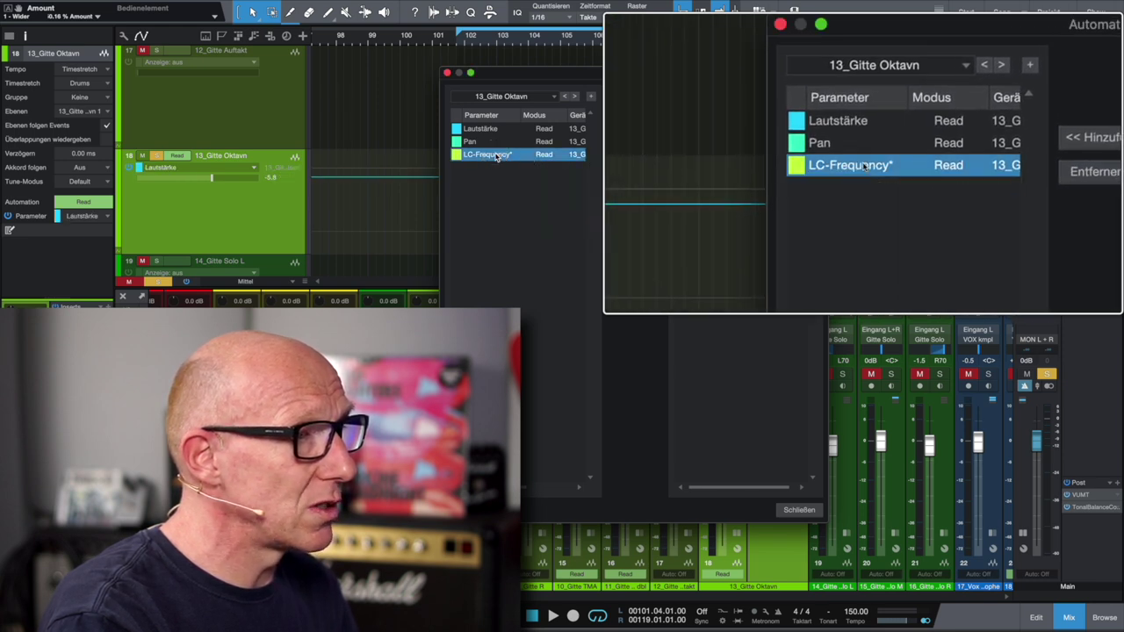
left_click(627, 161)
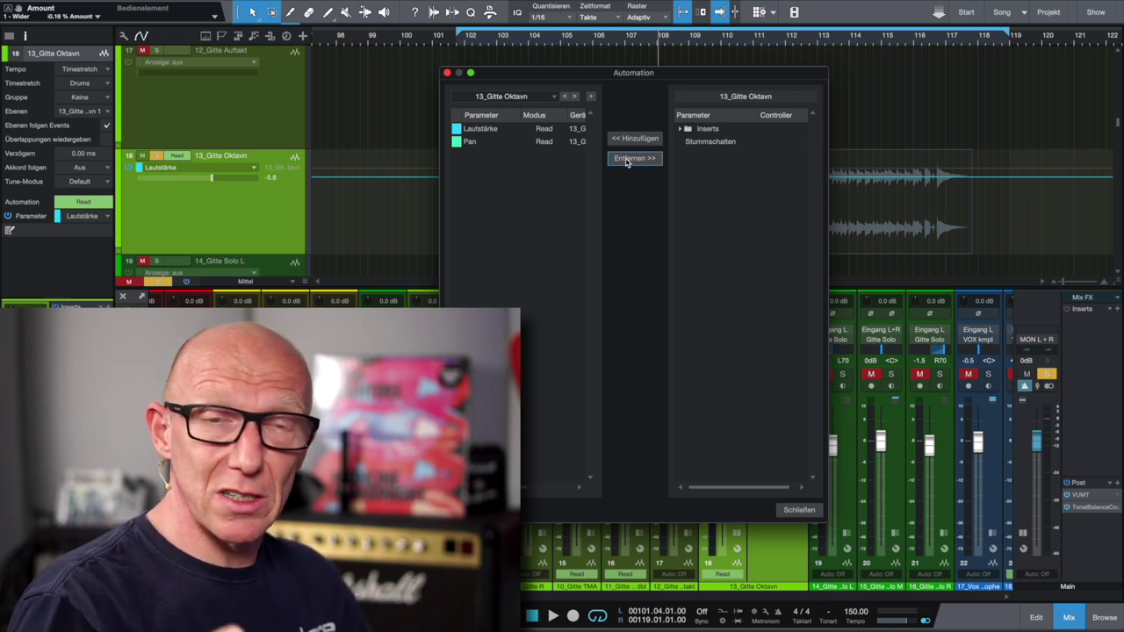
Add the Low Cut parameter from the Analog Delay insert's Damping group to the automation of 13_Gitte Oktavn and close the automation settings.
left_click(680, 130)
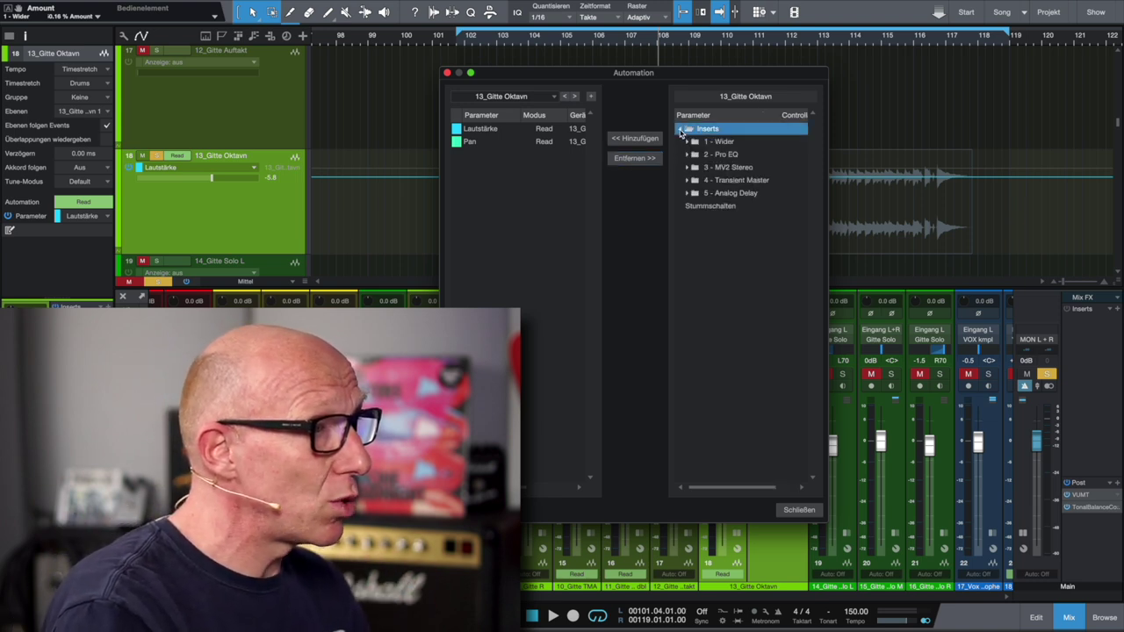
left_click(689, 194)
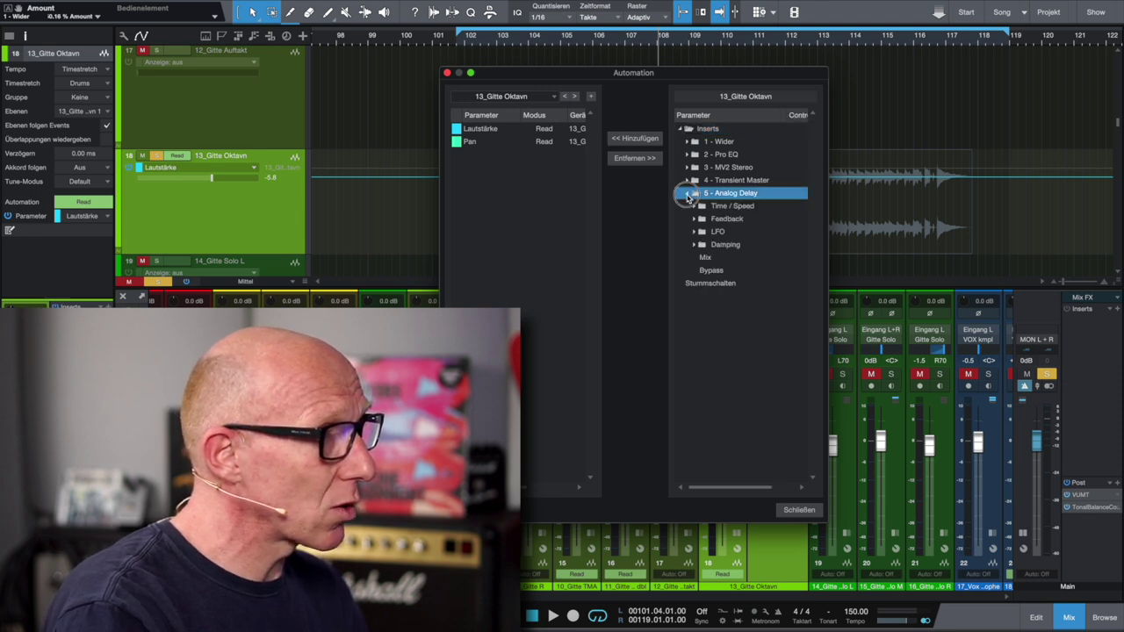
left_click(693, 246)
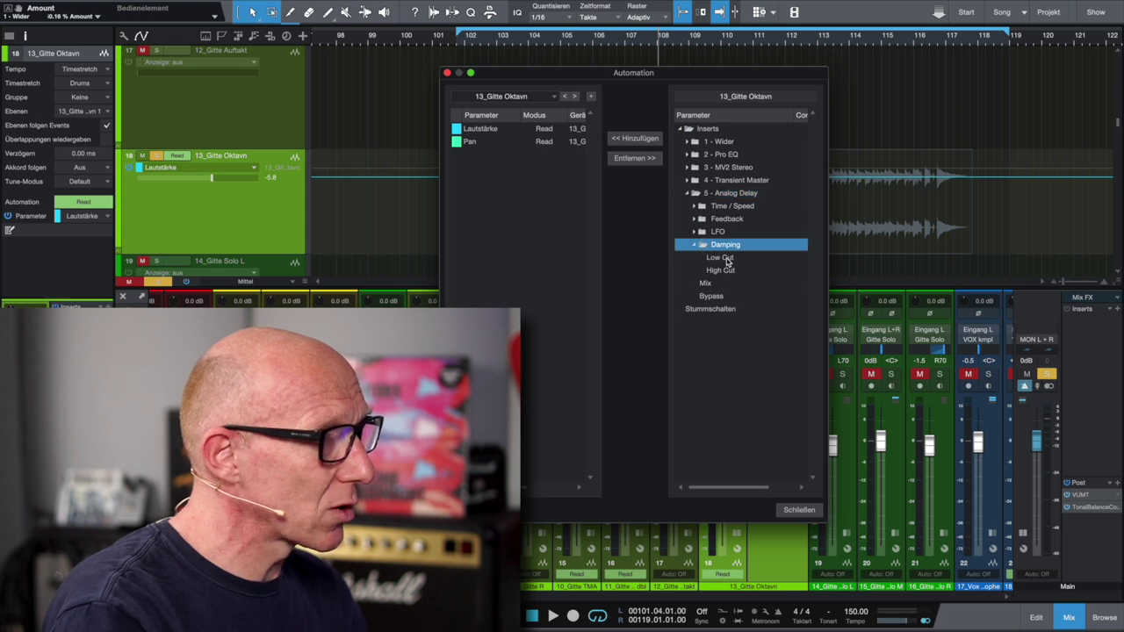
left_click(728, 260)
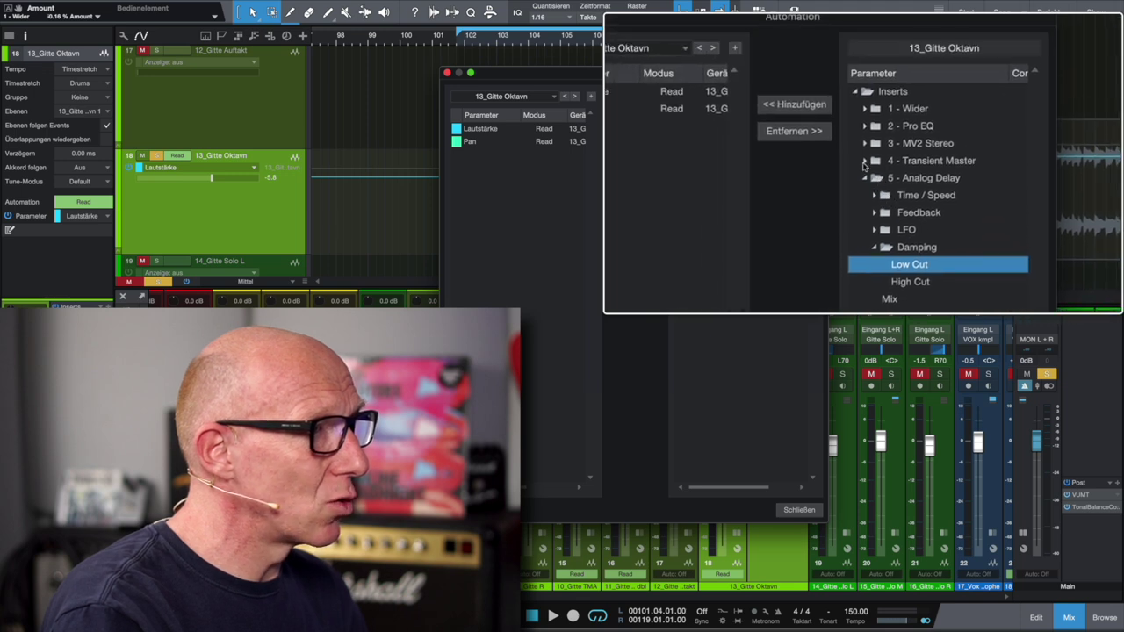
left_click(631, 140)
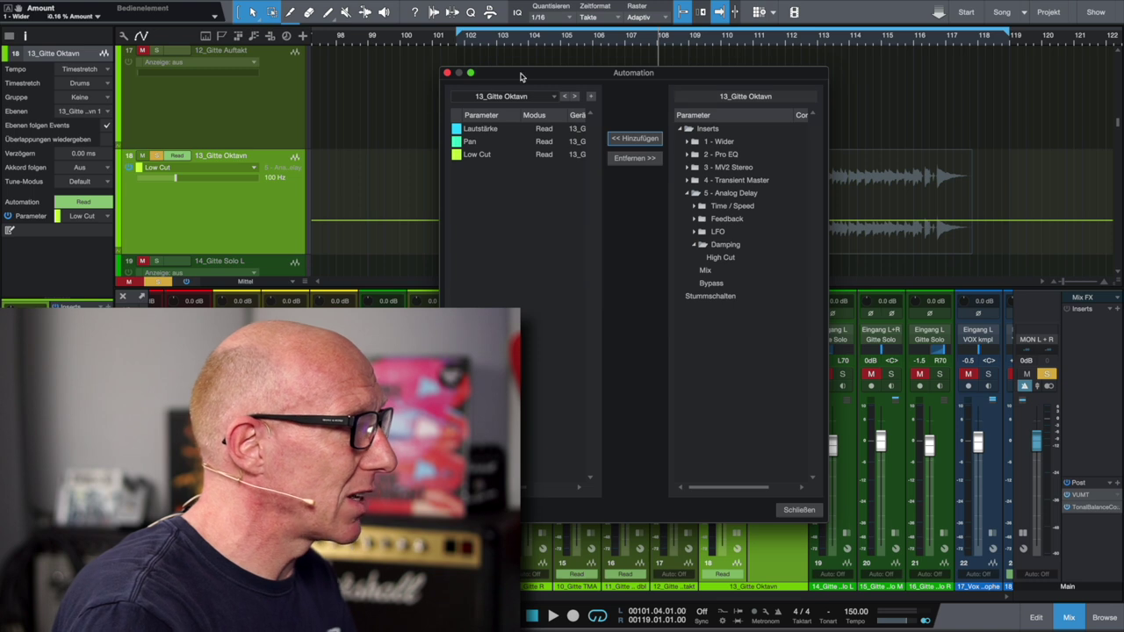
left_click(448, 73)
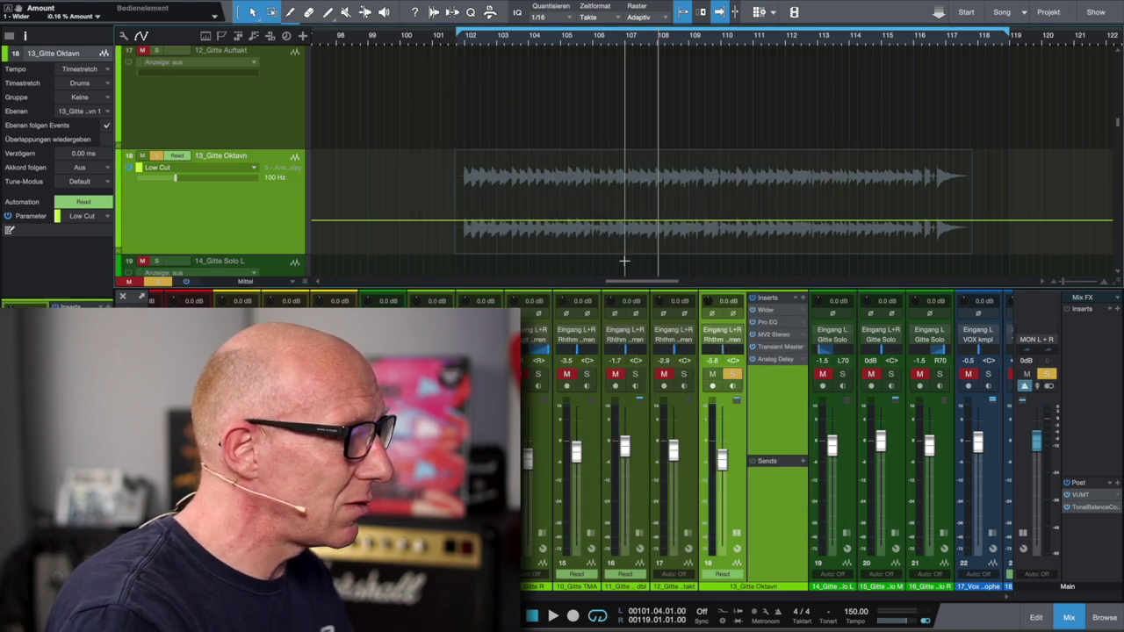
left_click(778, 324)
left_click(887, 121)
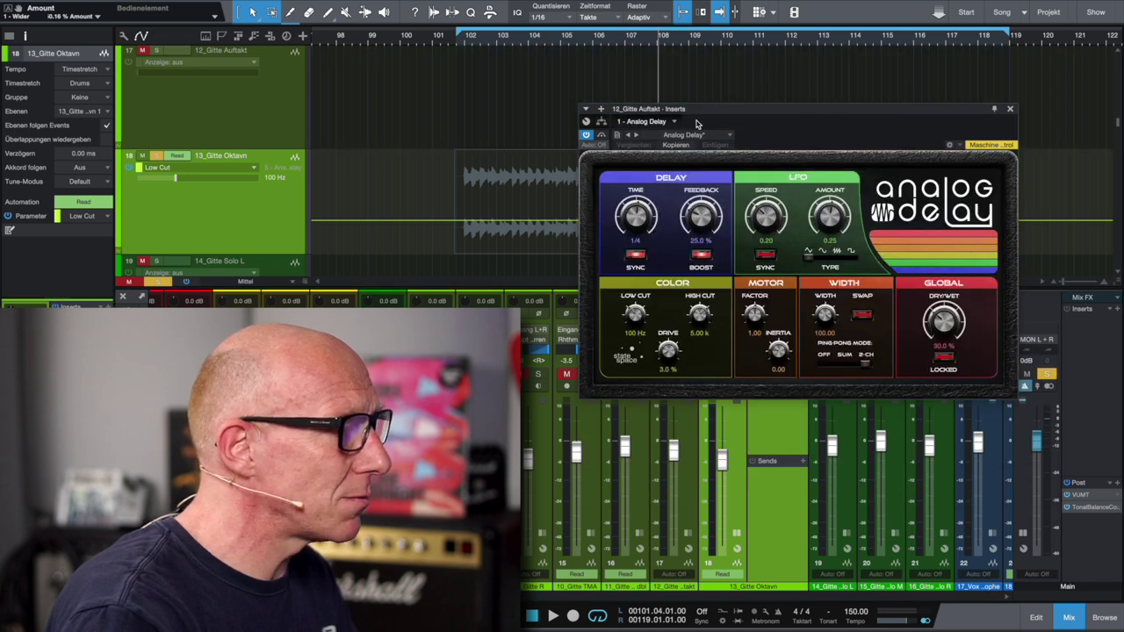
left_click(1012, 110)
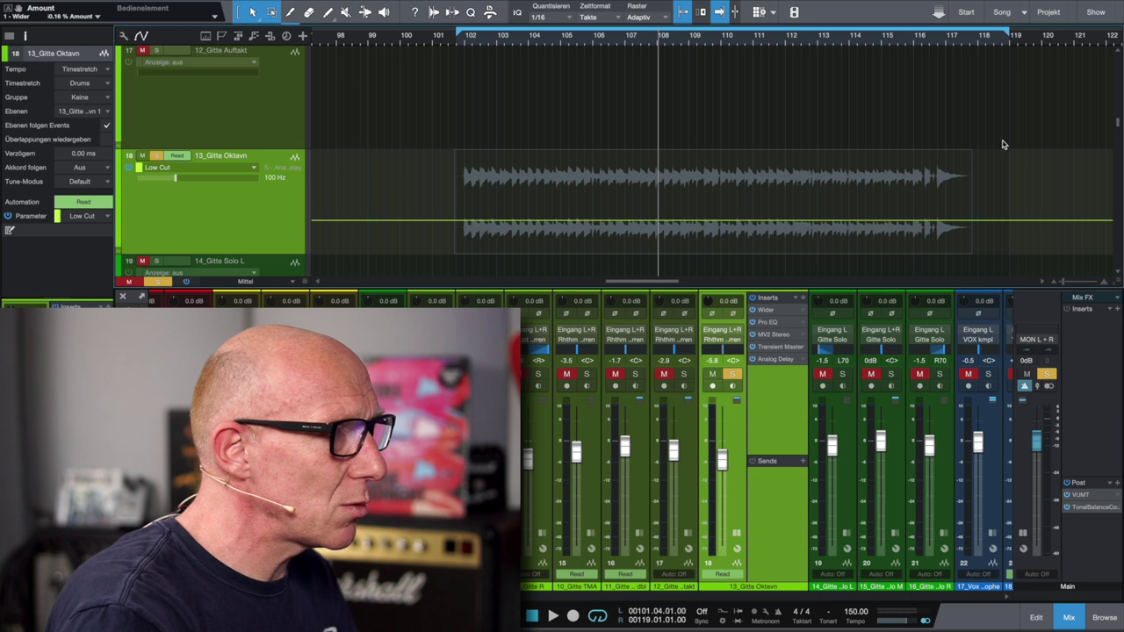
Open the Pro EQ insert of 13_Gitte Oktavn, enable its HC band and create an automation for the HC-Frequency parameter.
left_click(772, 323)
left_click_drag(924, 112, 778, 102)
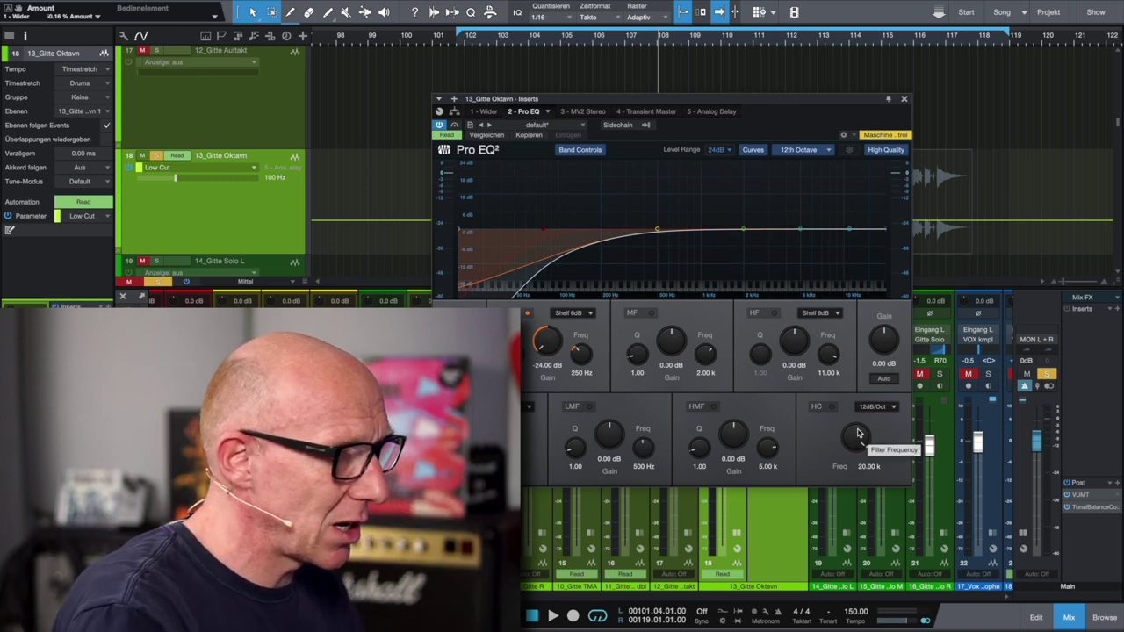
left_click(831, 408)
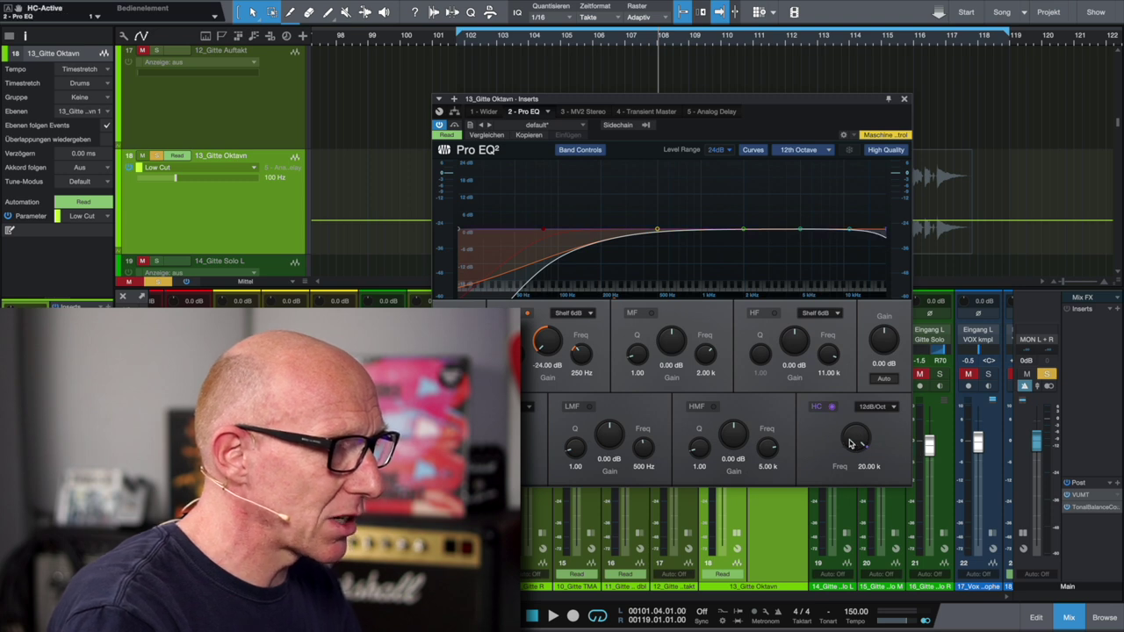
right_click(859, 441)
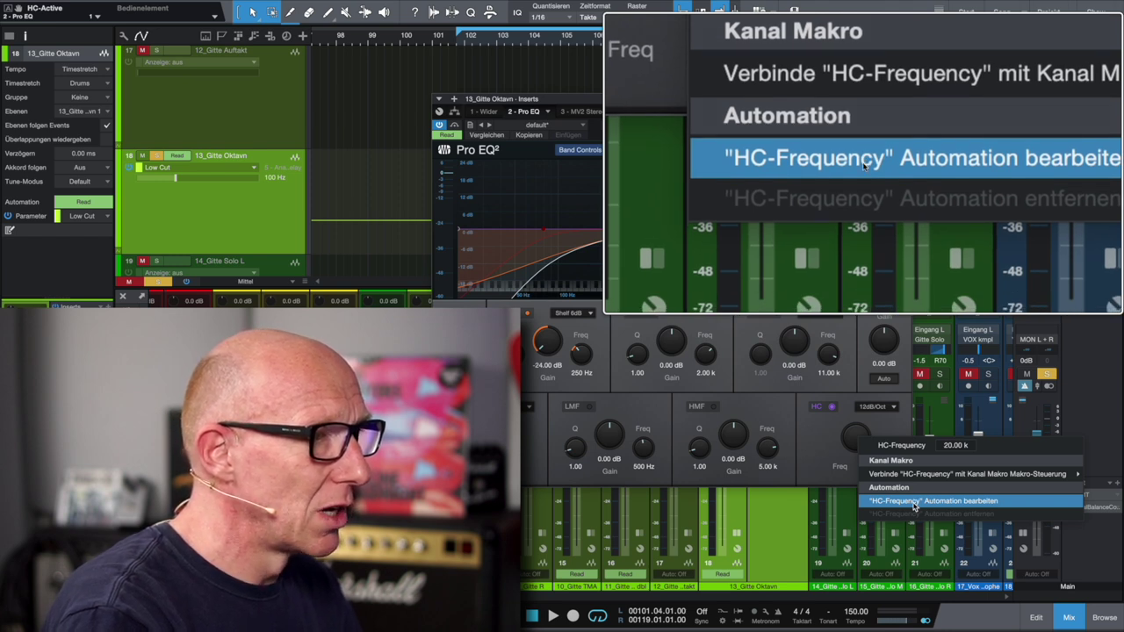
left_click(913, 501)
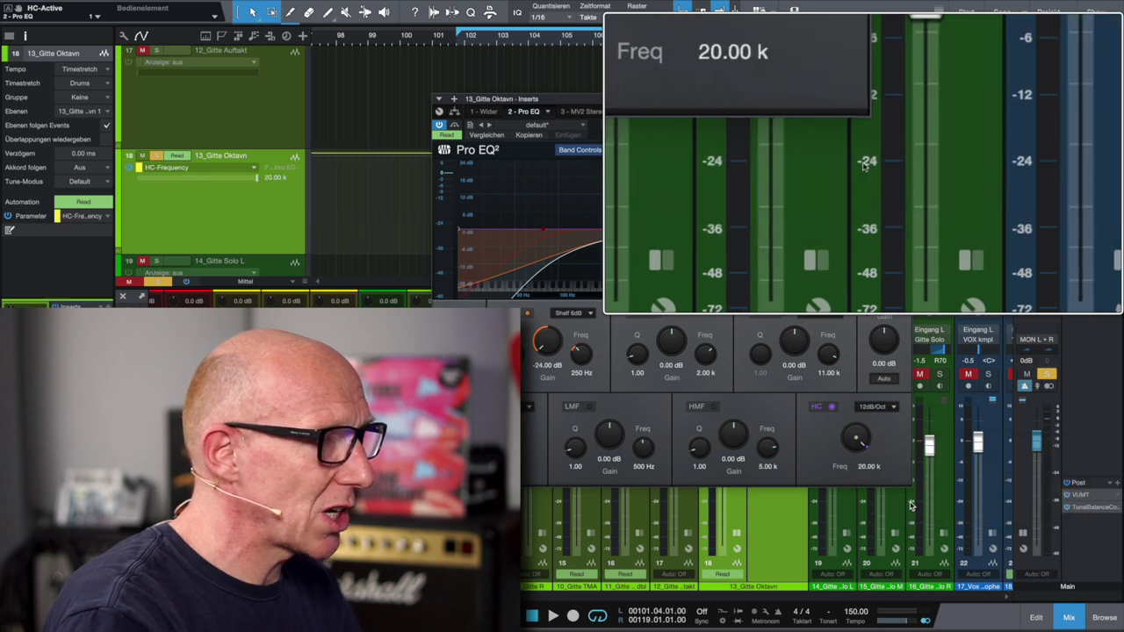
Lower the Pro EQ's HC frequency to 514 Hz and close the plug-in window.
scroll(860, 446, "down", 15)
scroll(860, 446, "down", 12)
scroll(860, 446, "down", 8)
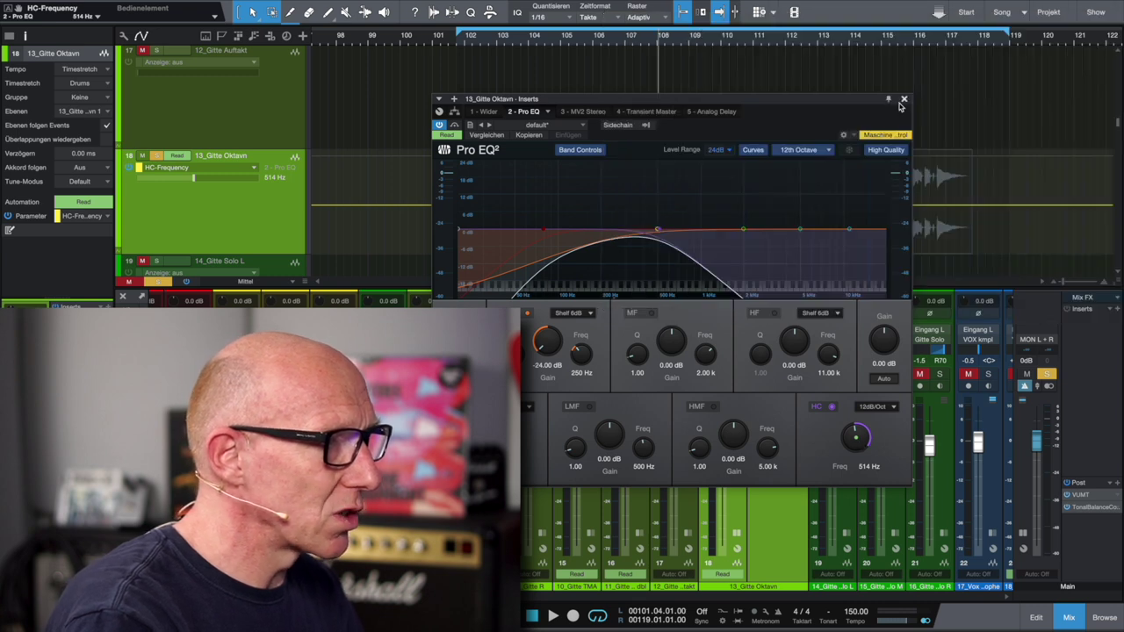
left_click(904, 100)
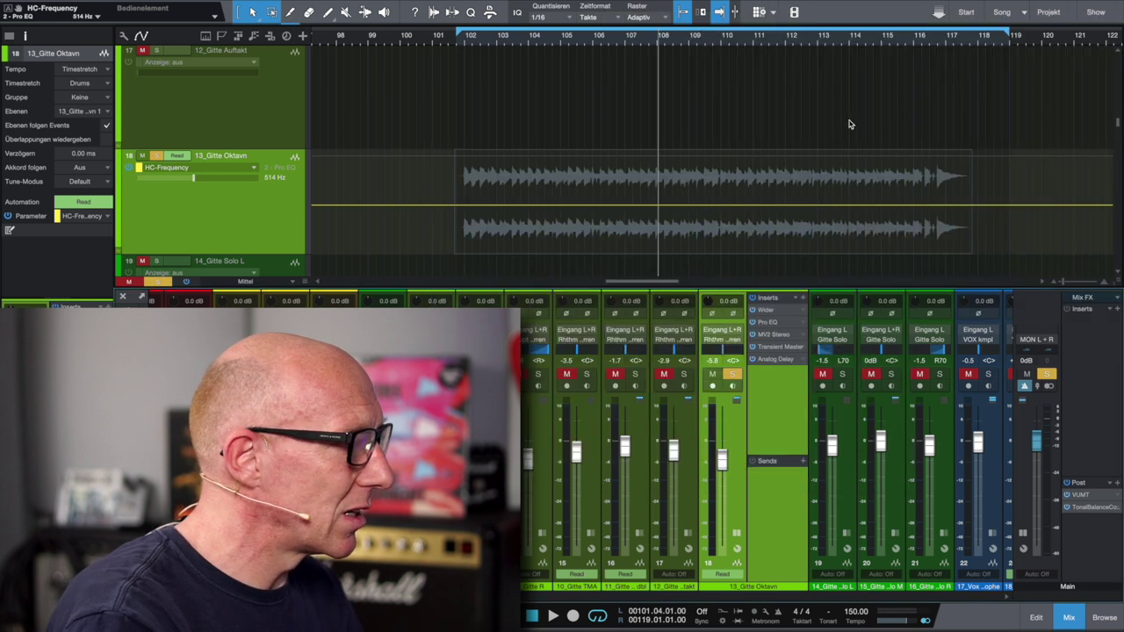
Play 13_Gitte Oktavn from about bar 102 to hear the lowered high-cut frequency.
left_click(466, 40)
key("space")
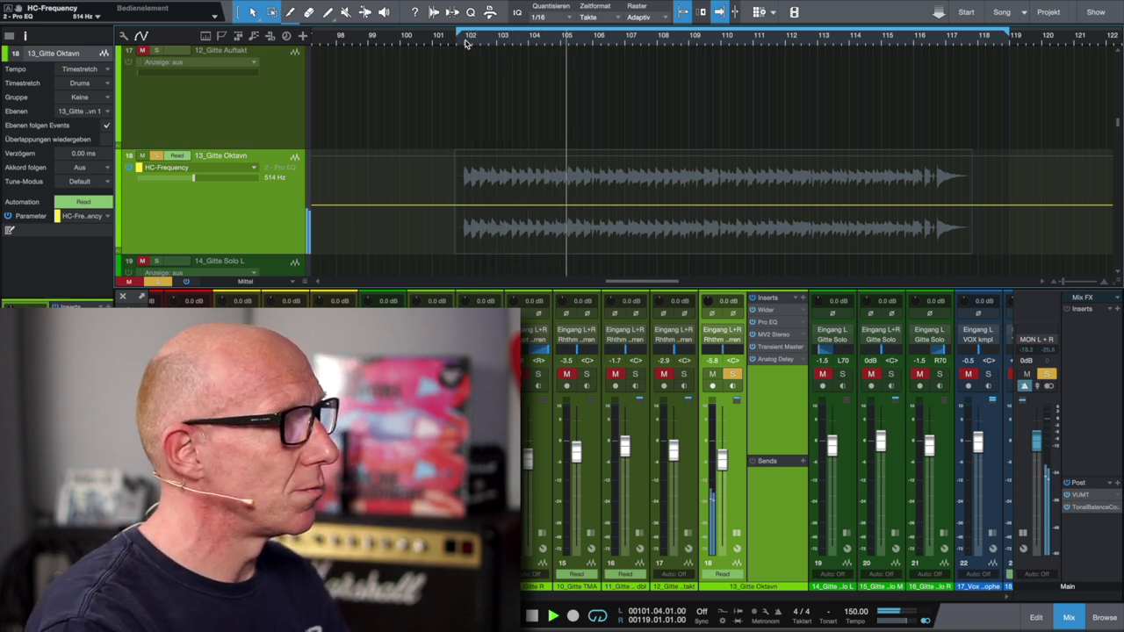
key("space")
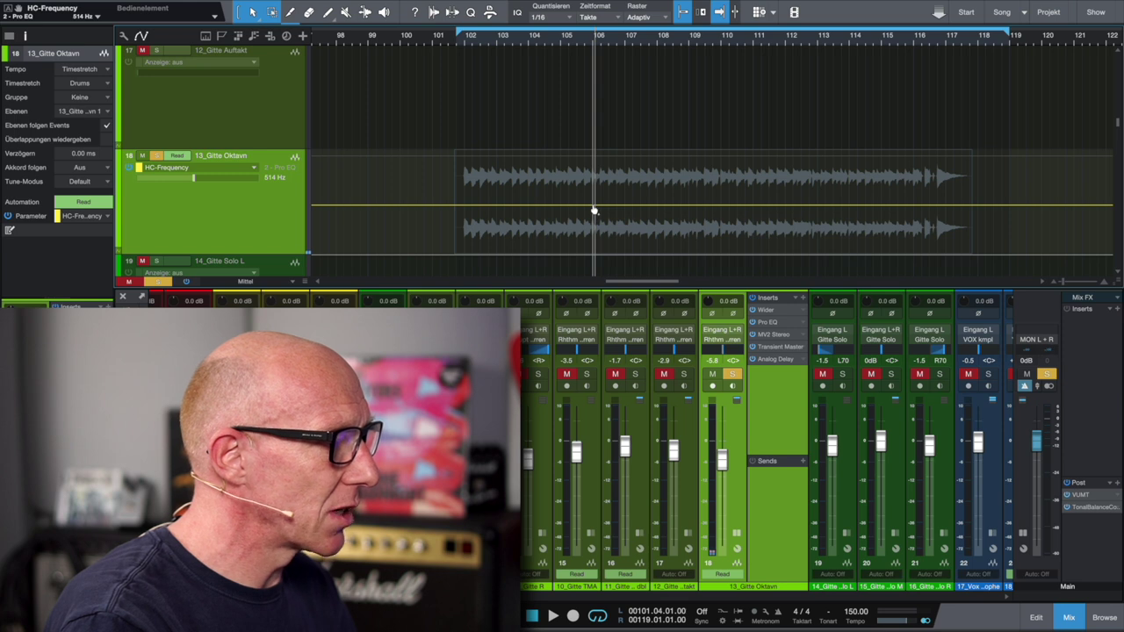
Add HC-Frequency automation points at about bars 106 and 110, raise the second to 20 kHz, and play the rise.
left_click(592, 206)
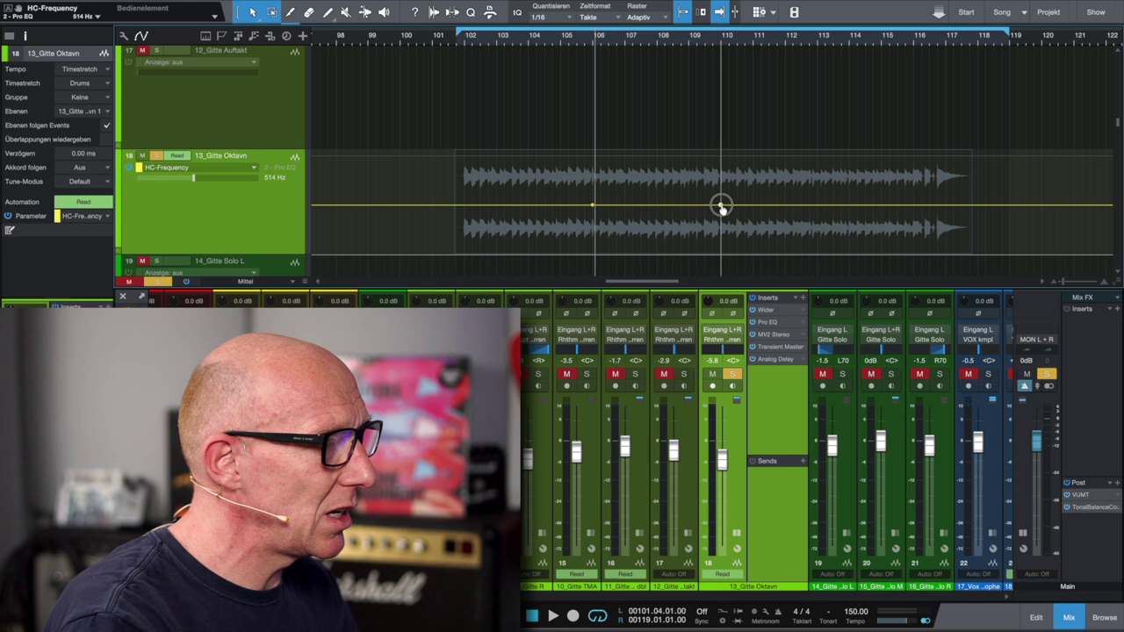
left_click_drag(721, 209, 722, 151)
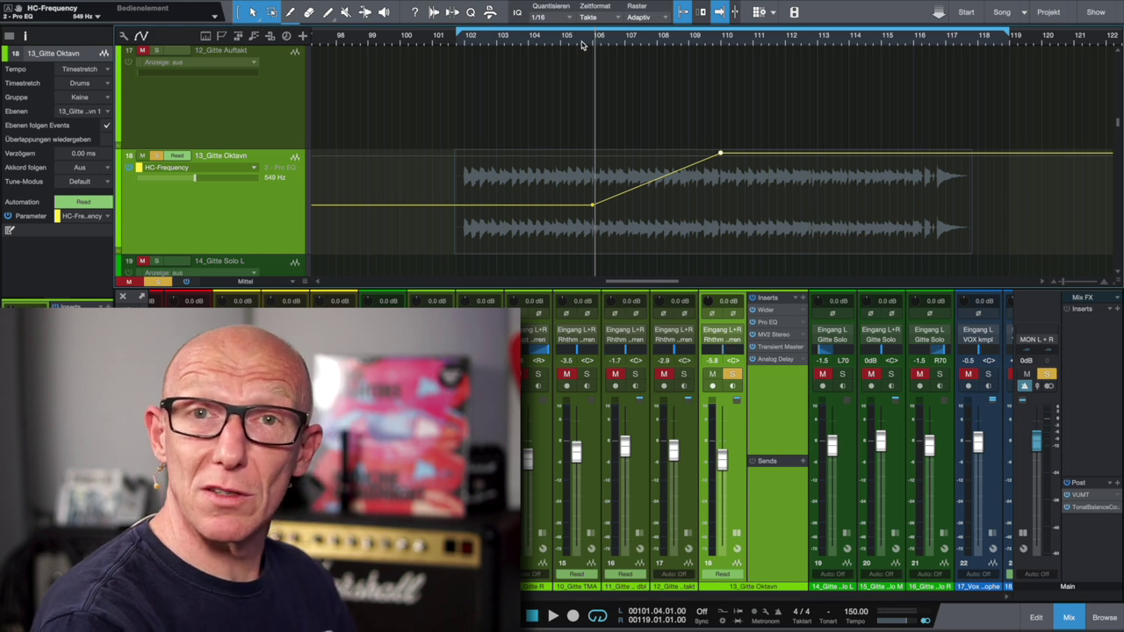
key("space")
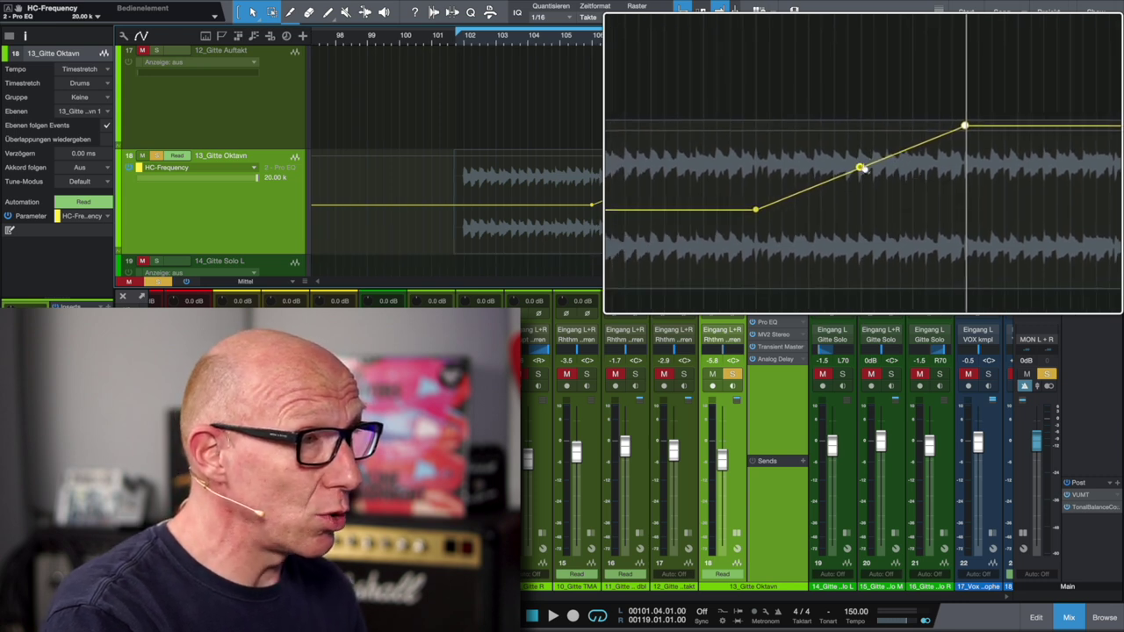
Bend the HC-Frequency ramp between bars 106 and 110 into a late-rising curve and play it from about bar 105.
left_click_drag(863, 167, 865, 170)
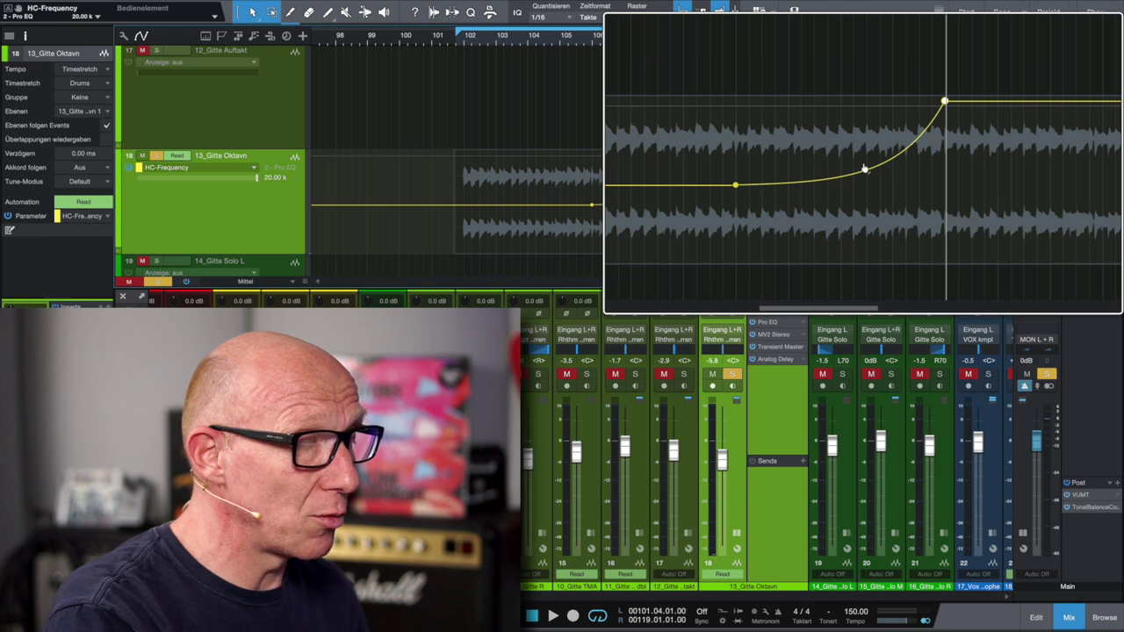
left_click(864, 168)
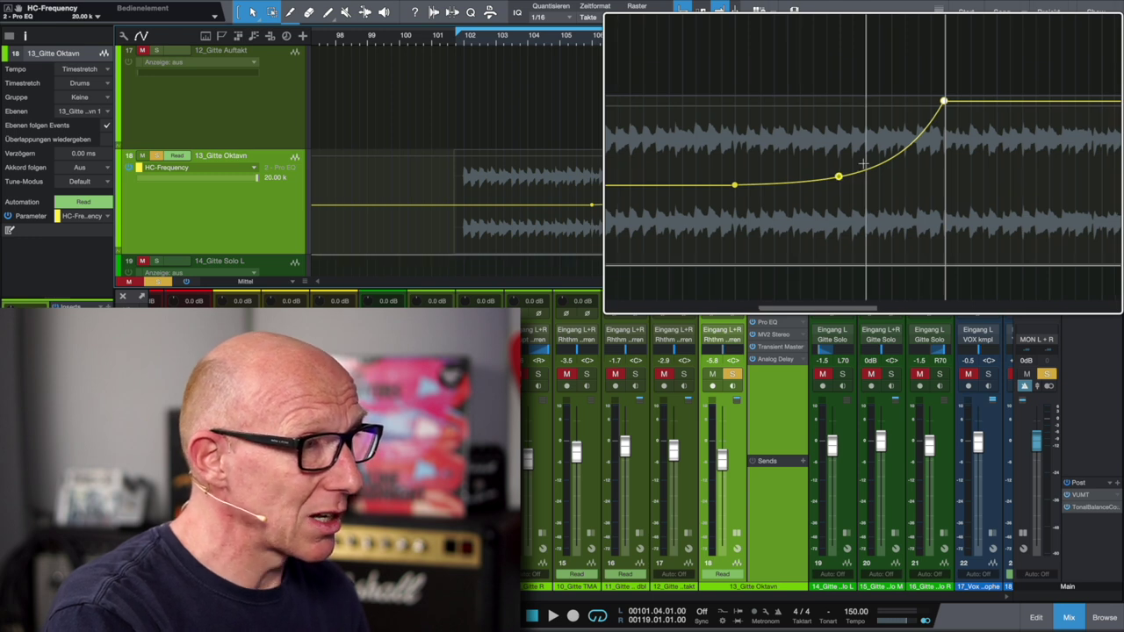
mouse_move(865, 168)
left_mouse_down()
mouse_move(870, 159)
mouse_move(865, 169)
left_mouse_up()
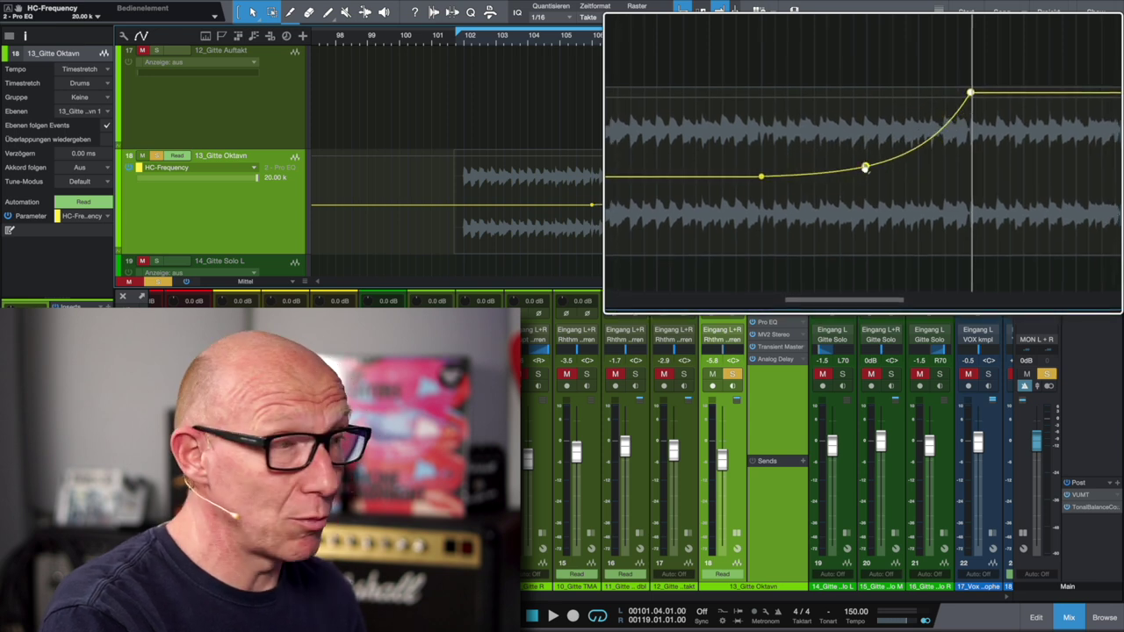
left_click(577, 44)
key("space")
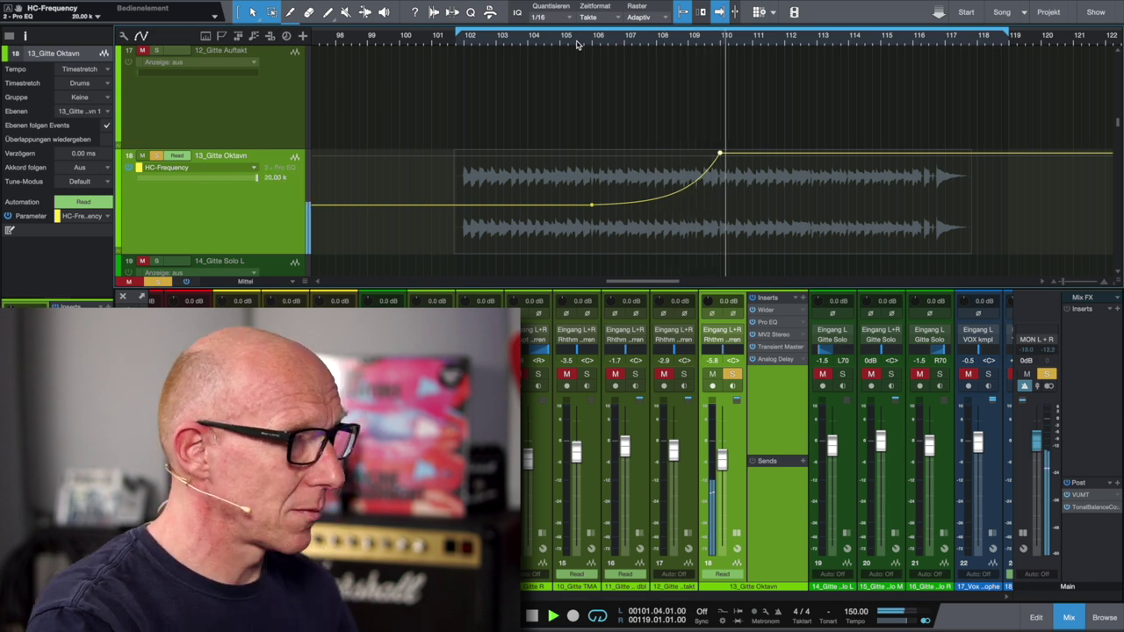
key("space")
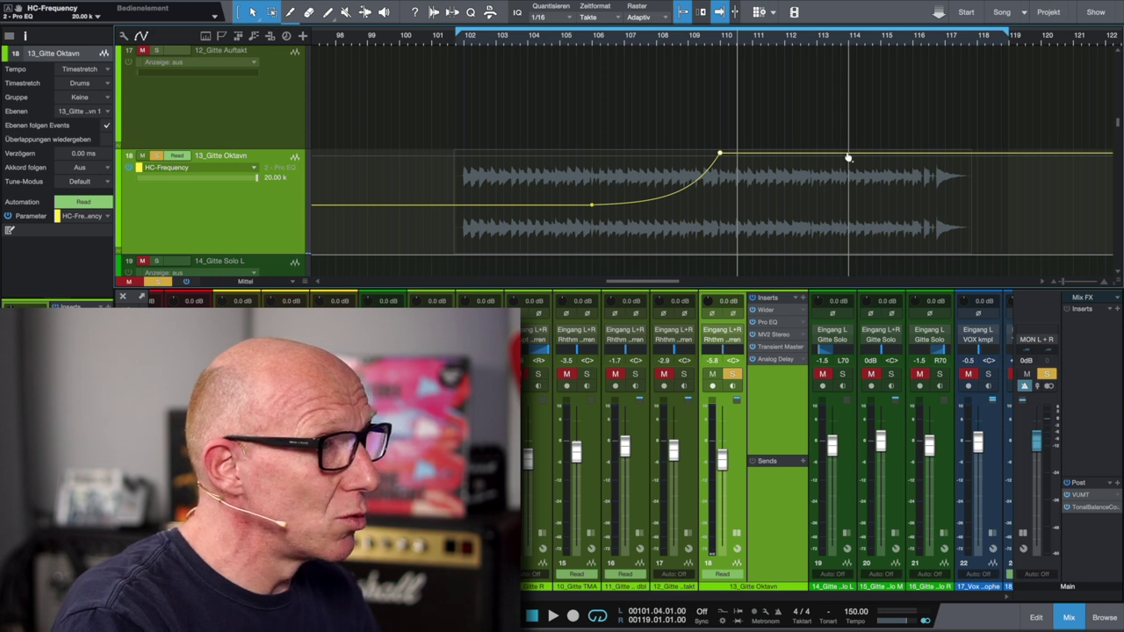
Add an HC-Frequency point at about bar 114 down to 20 Hz, bow the falling segment upward and play it.
left_click_drag(848, 156, 840, 253)
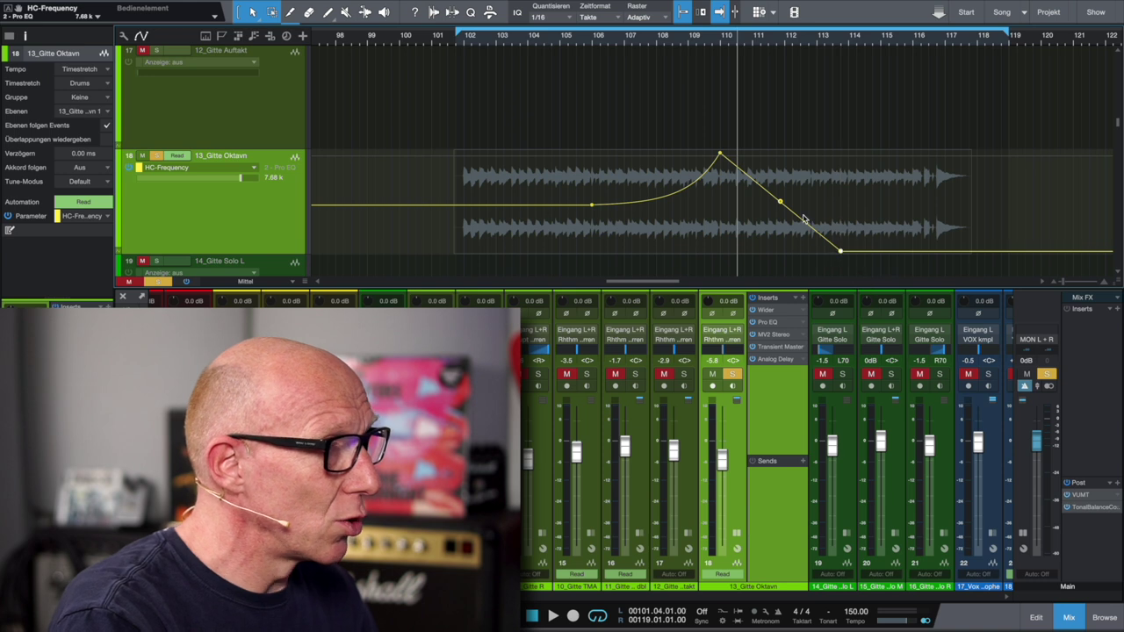
left_click_drag(780, 202, 801, 186)
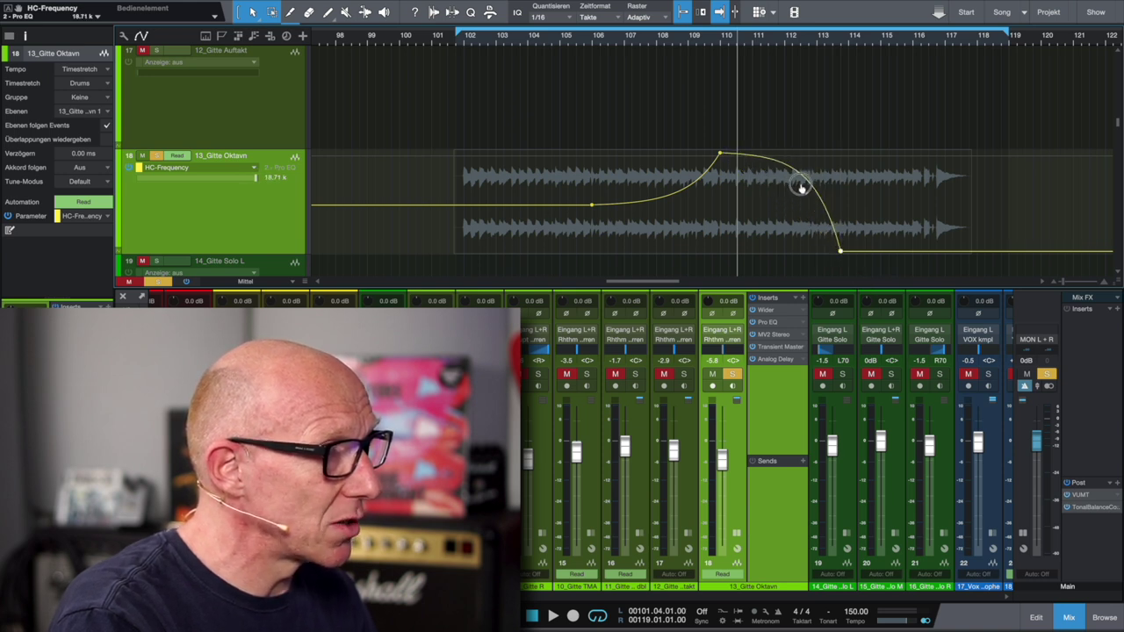
left_click(710, 42)
key("space")
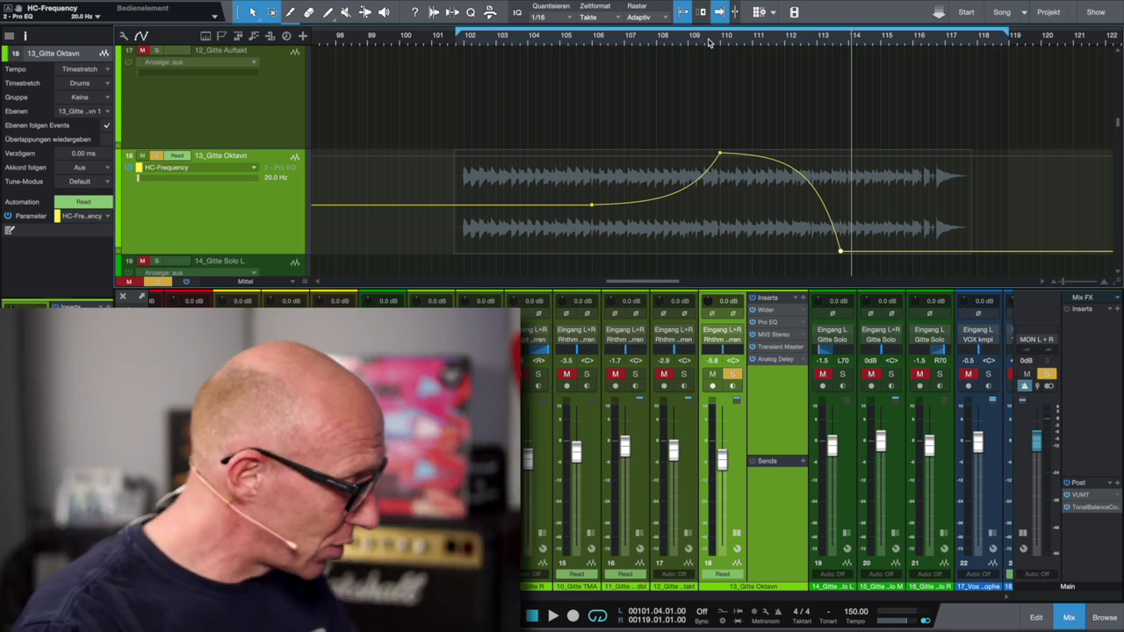
Undo all point and curve edits on the HC-Frequency automation and play the track from about bar 115.
key("ctrl+z")
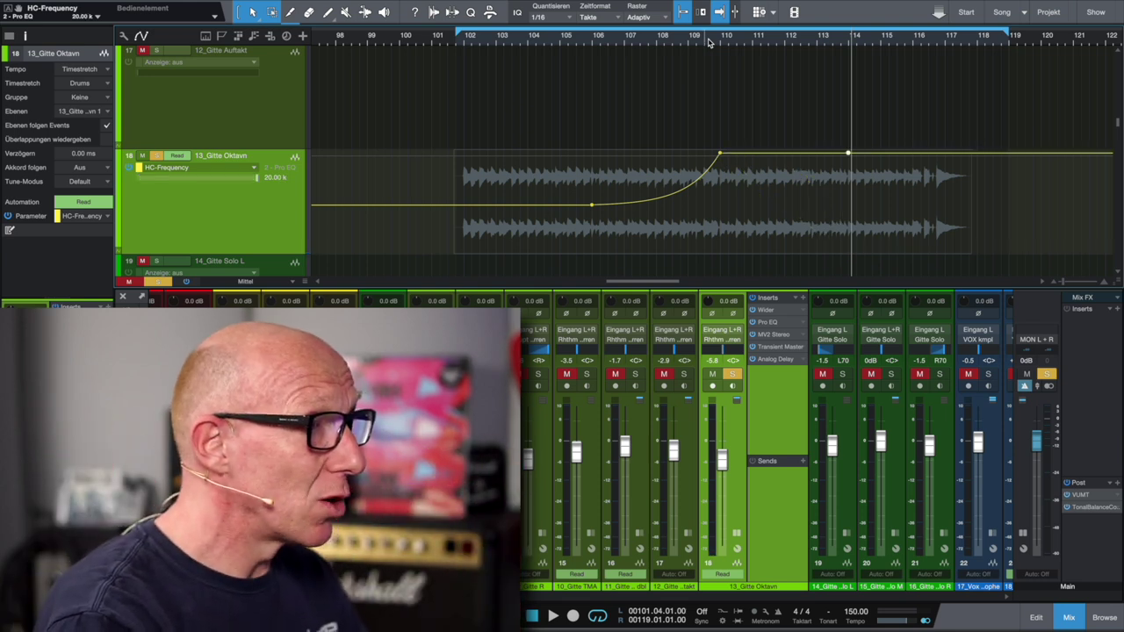
key("ctrl+z")
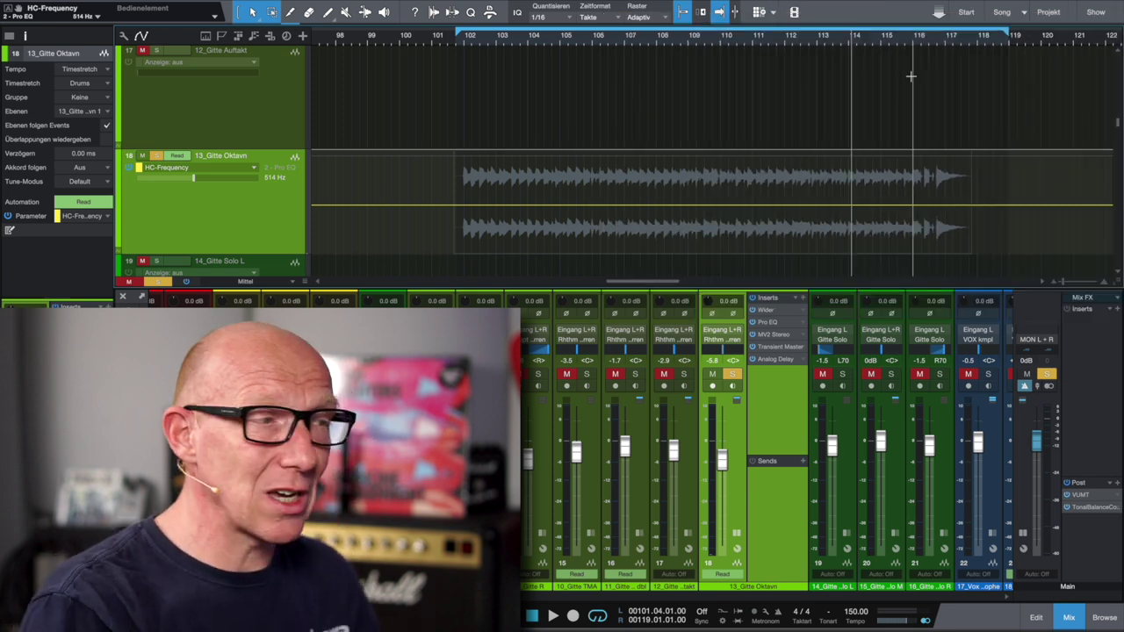
left_click(880, 48)
key("space")
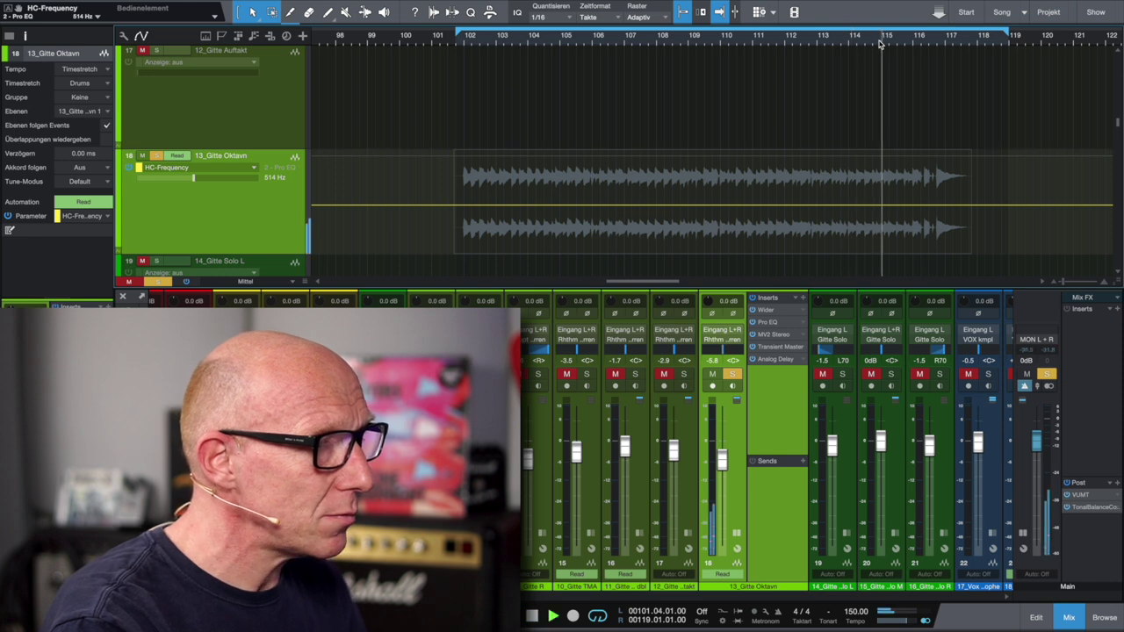
Set the HC frequency in the Pro EQ of 13_Gitte Oktavn to 20 kHz and close the plug-in window.
left_click(771, 322)
left_click_drag(858, 445, 847, 300)
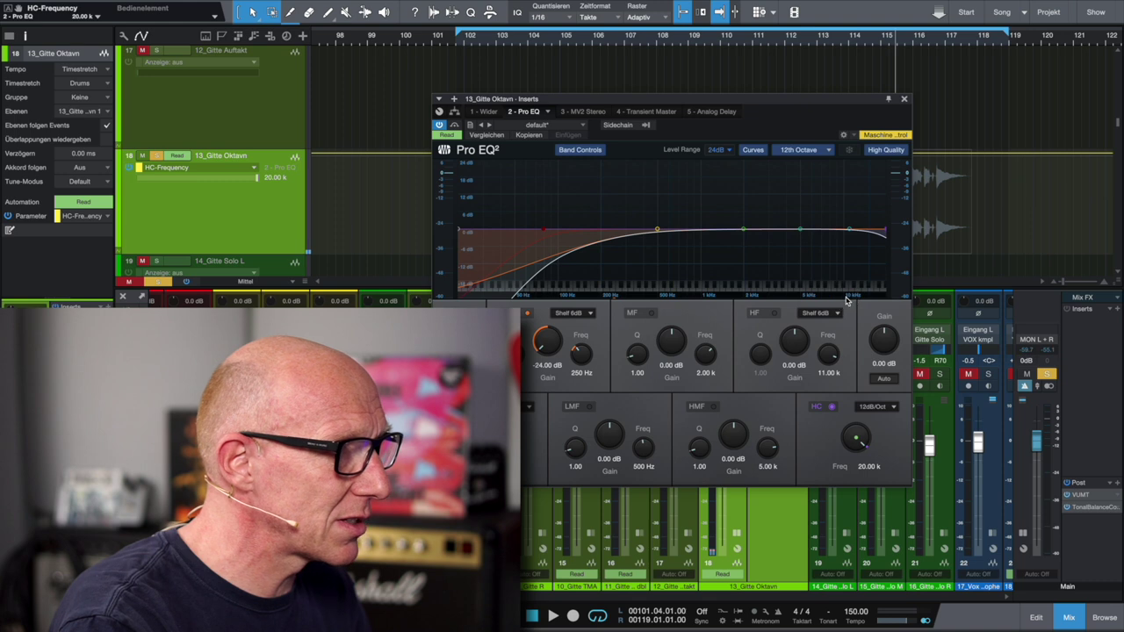
left_click(905, 100)
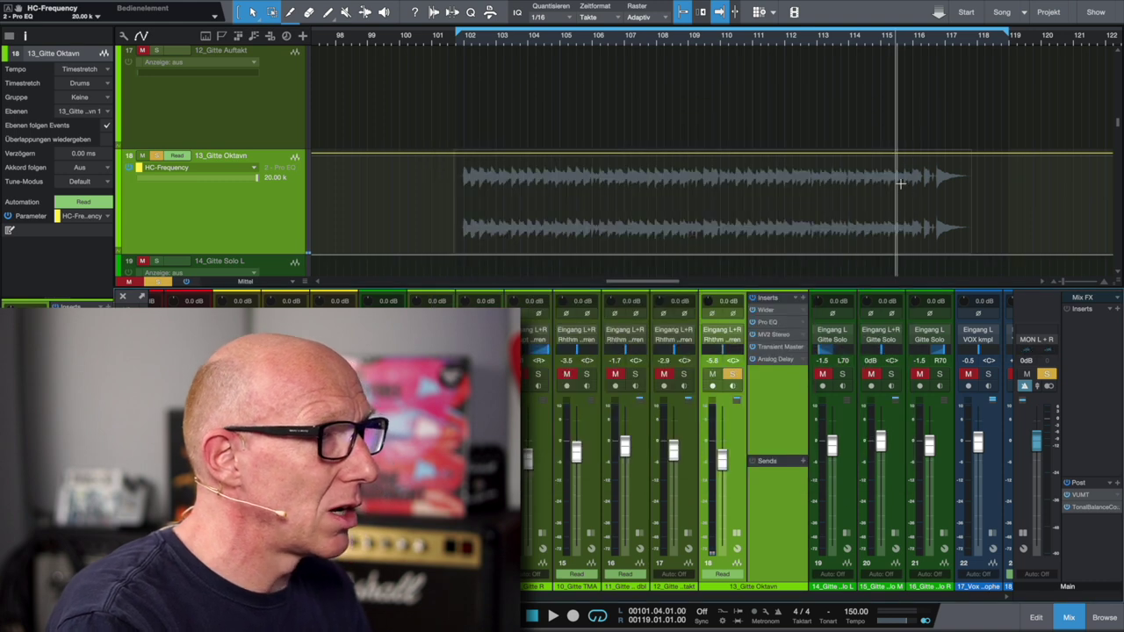
Play 13_Gitte Oktavn from about bar 114 to its end to hear the opened high cut.
left_click(863, 40)
key("space")
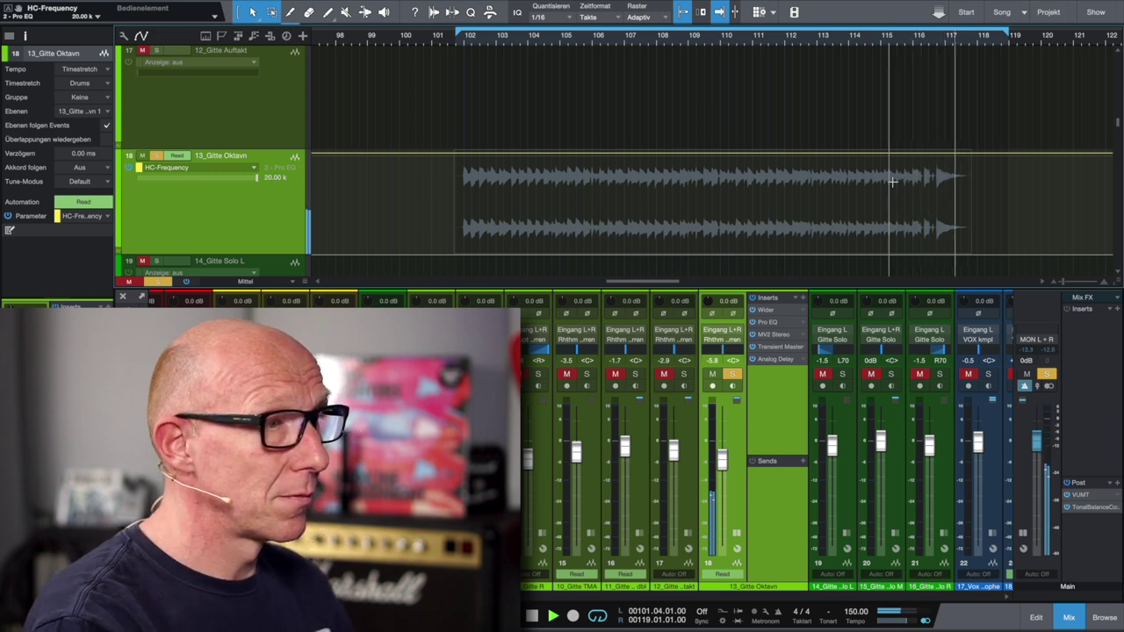
key("space")
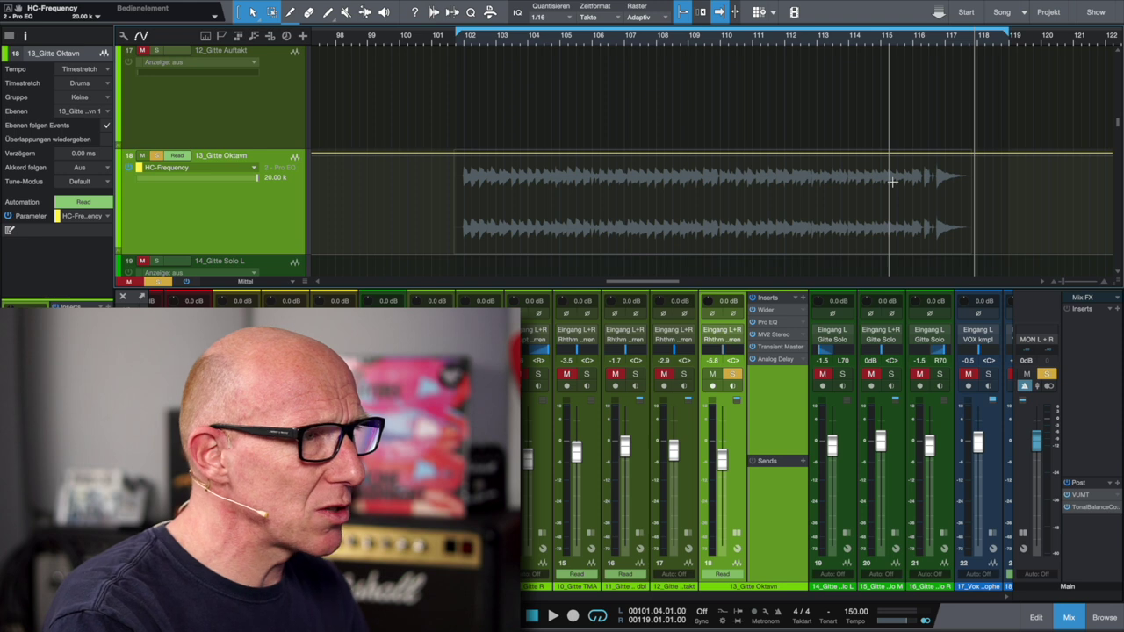
scroll(892, 182, "right", 3)
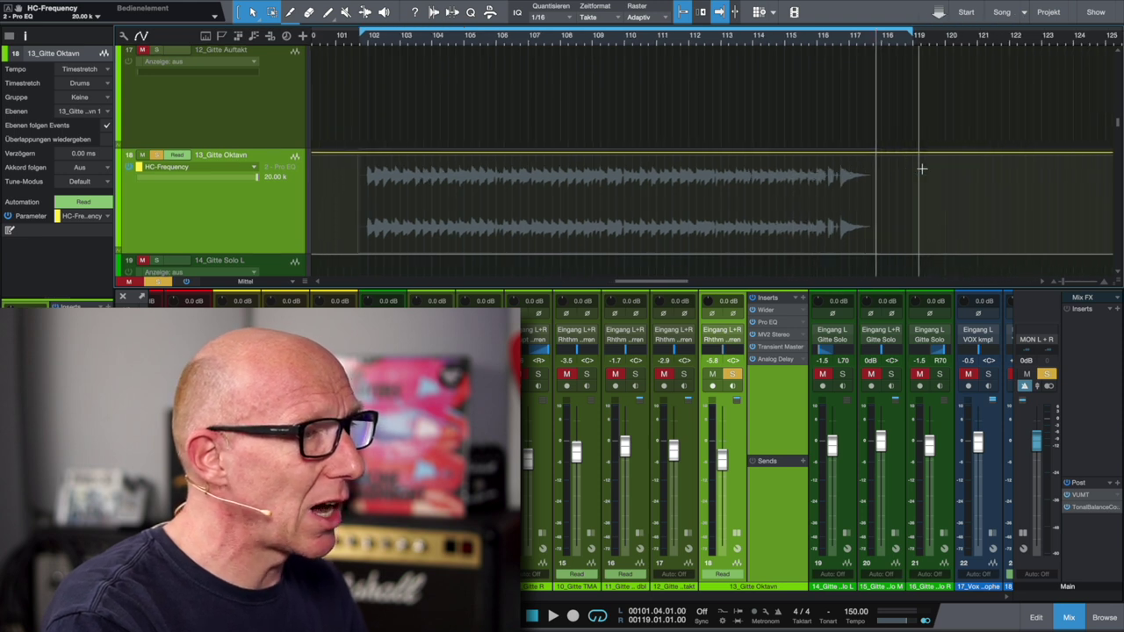
Bring up the Analog Delay insert's Bypass parameter as the automation shown on 13_Gitte Oktavn and close the plug-in window.
scroll(878, 167, "right", 1)
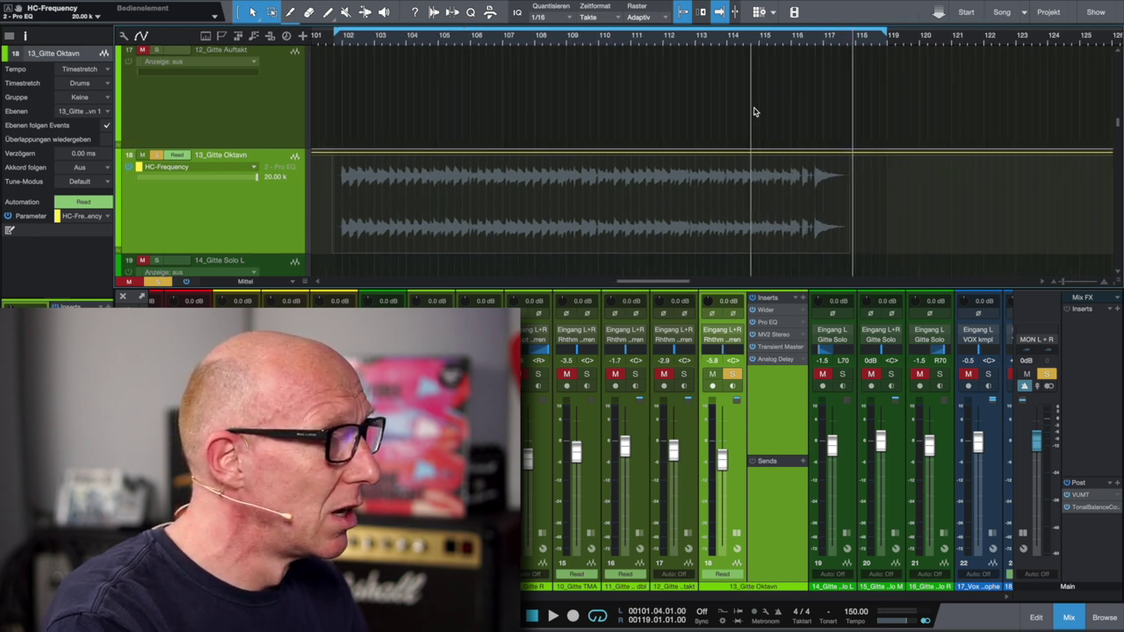
left_click(775, 360)
left_click_drag(748, 124, 802, 126)
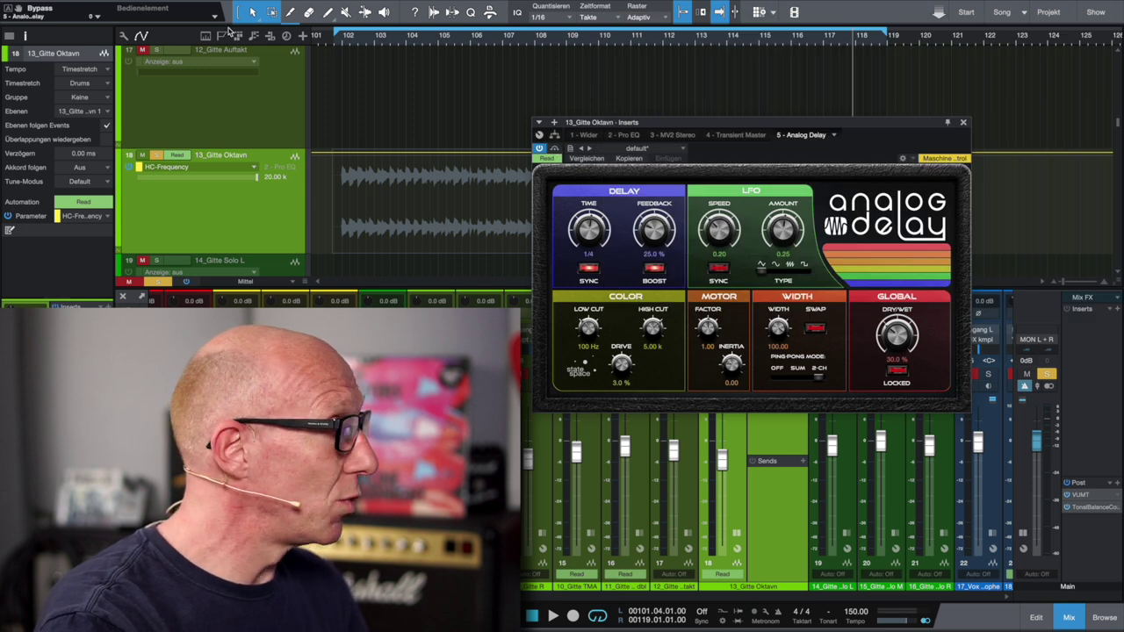
left_click(965, 123)
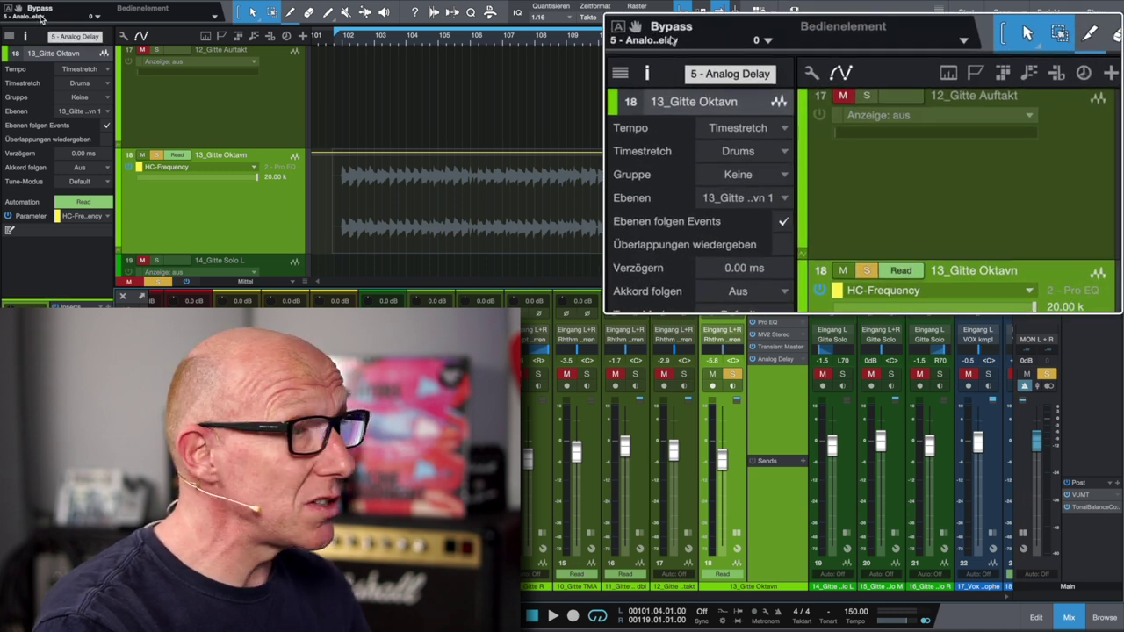
left_click(7, 9)
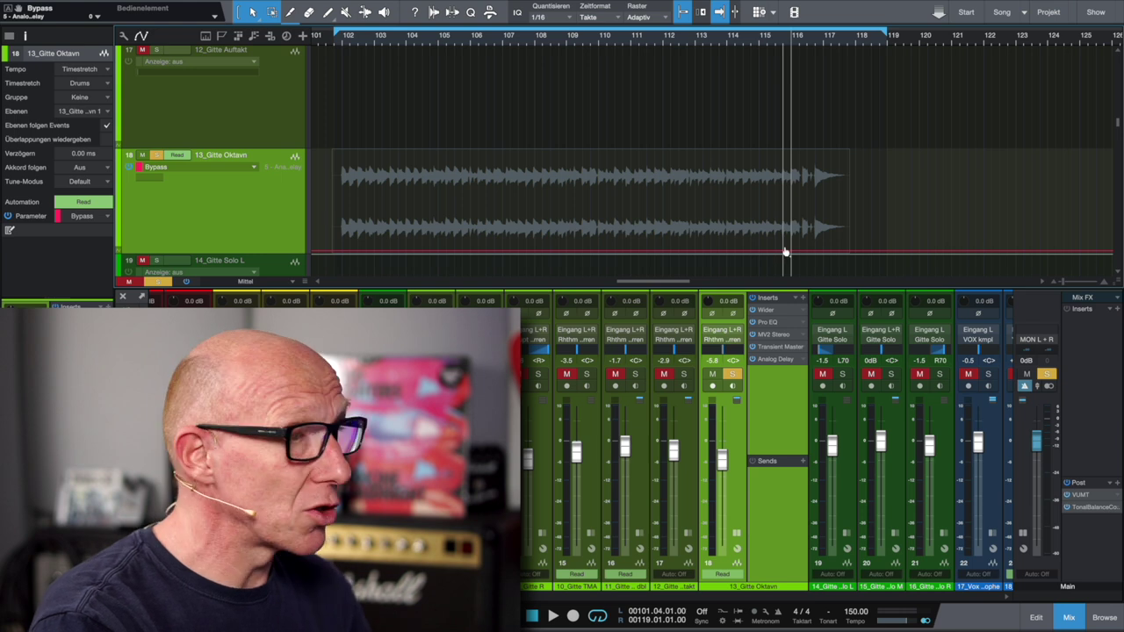
Automate the Analog Delay bypass to switch from off to on at about bar 116 and play the transition from about bar 114.
left_click_drag(784, 255, 793, 155)
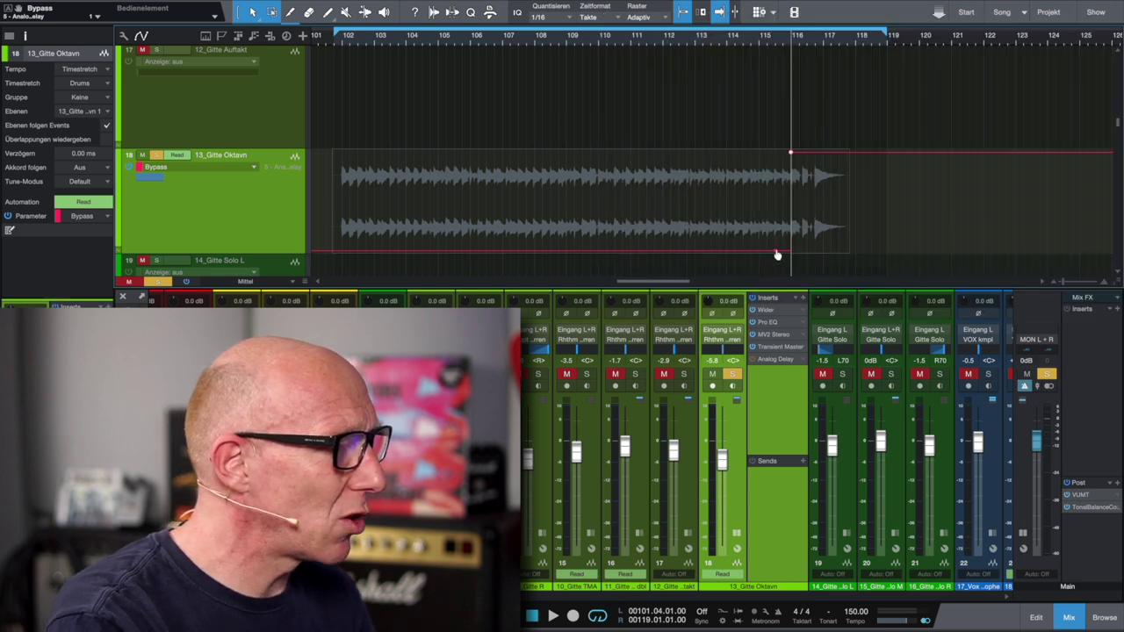
left_click_drag(773, 233, 773, 156)
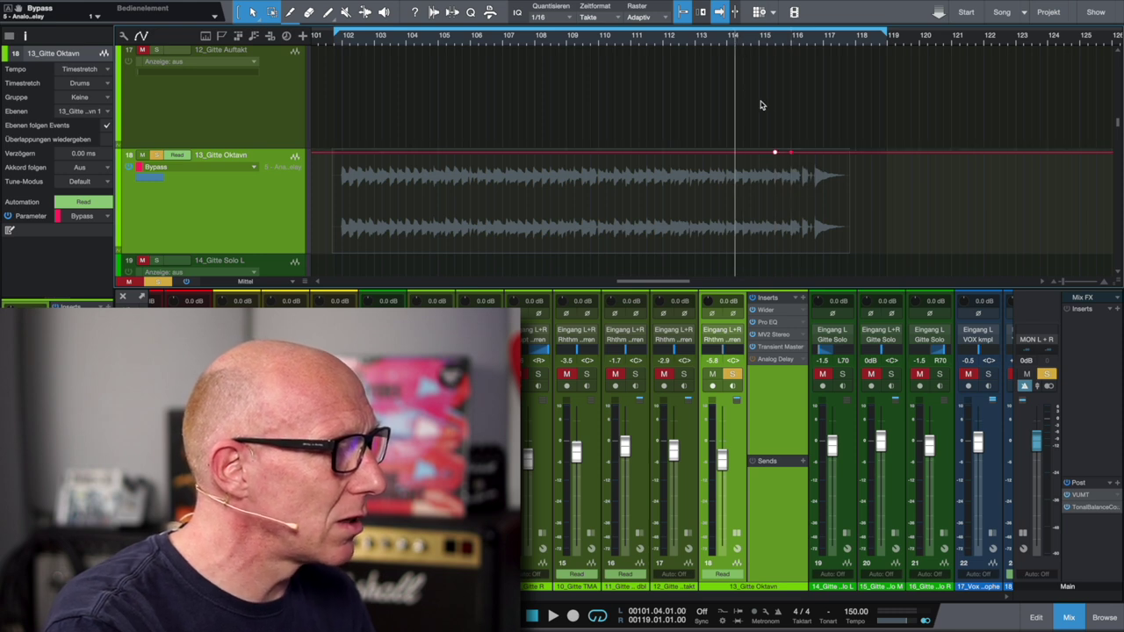
left_click_drag(777, 156, 779, 248)
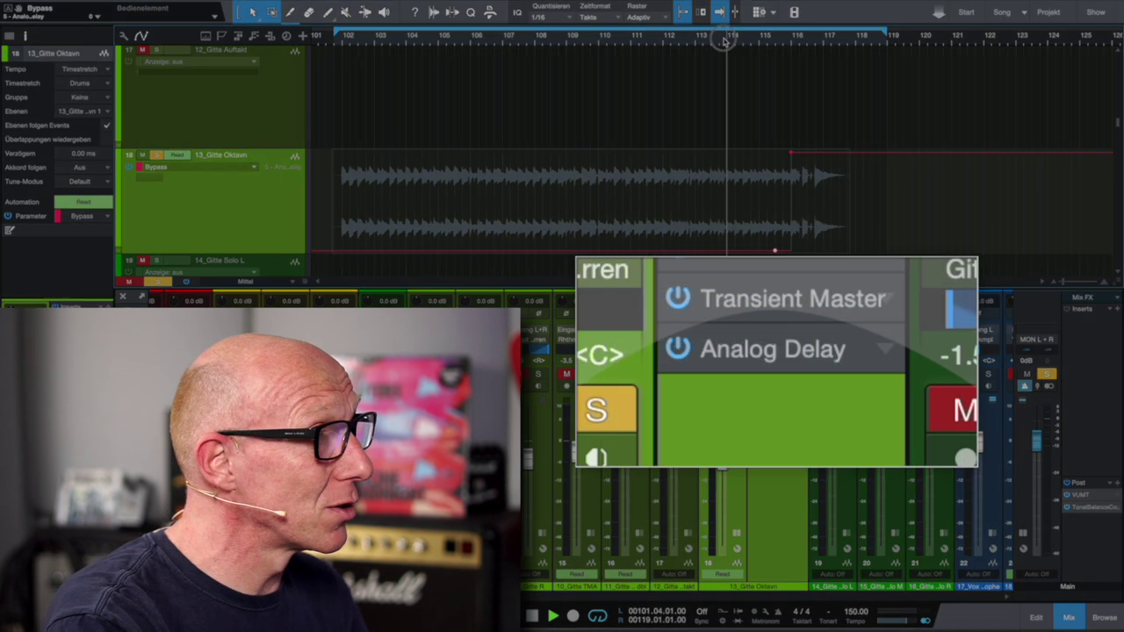
scroll(750, 133, "right", 4)
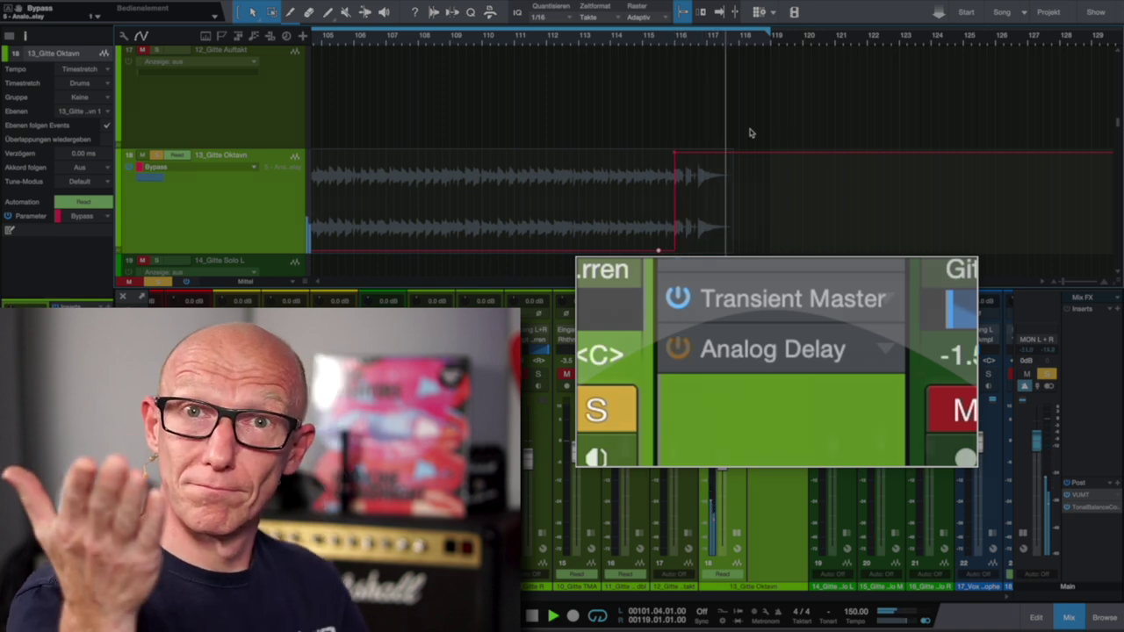
key("f")
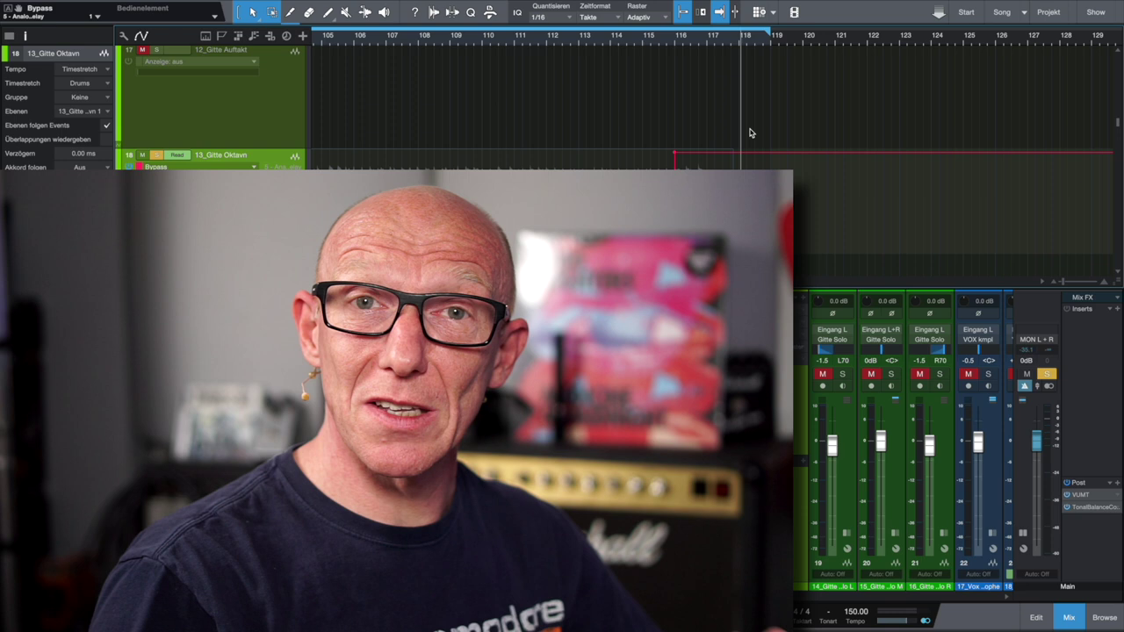